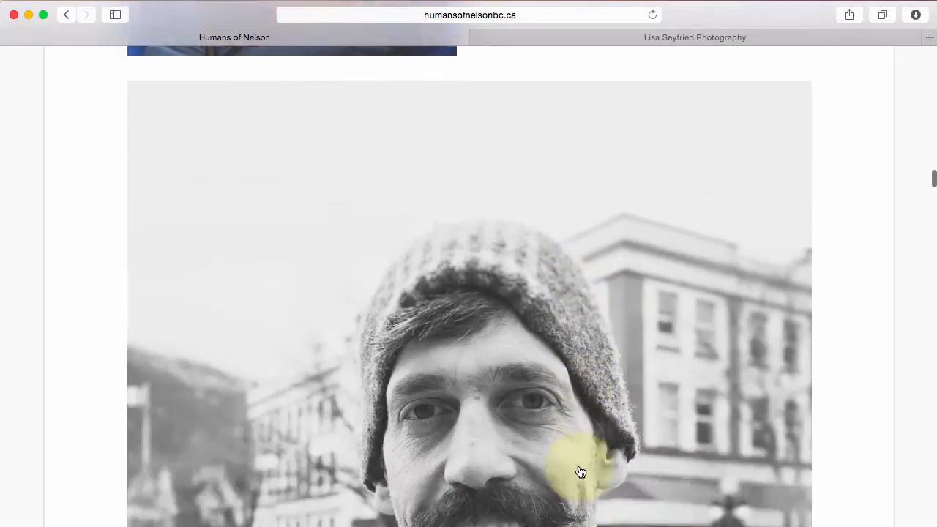
# Look through the portraits and stories on the Humans of Nelson home page down to the footer
pyautogui.scroll(-20, 575, 468)
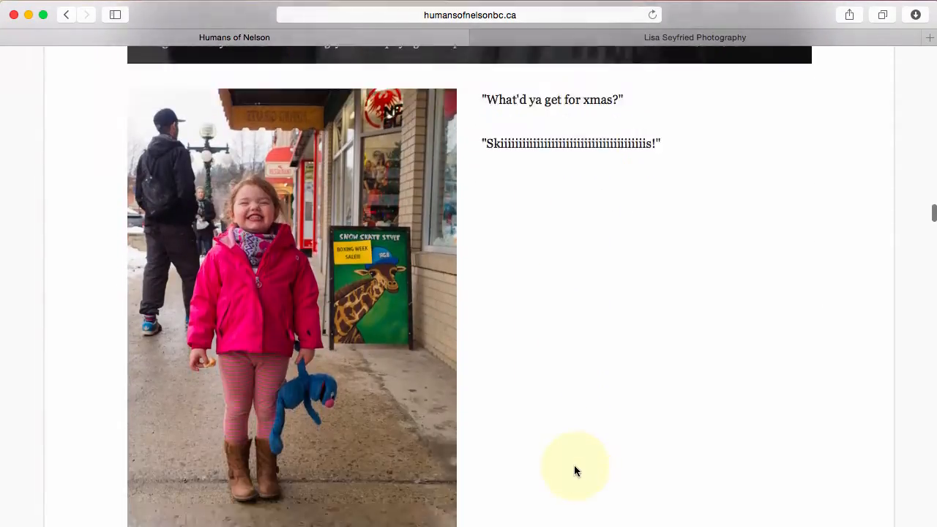
pyautogui.scroll(-20, 575, 464)
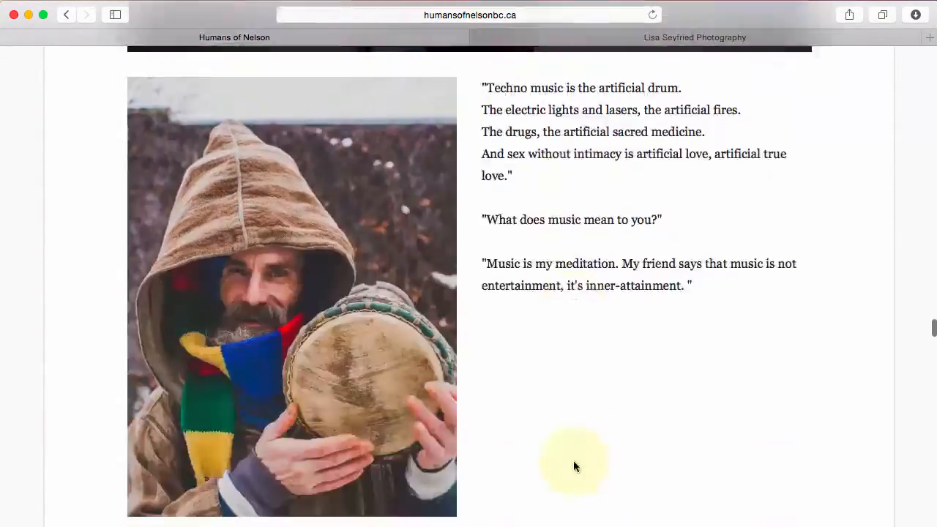
pyautogui.scroll(-20, 575, 462)
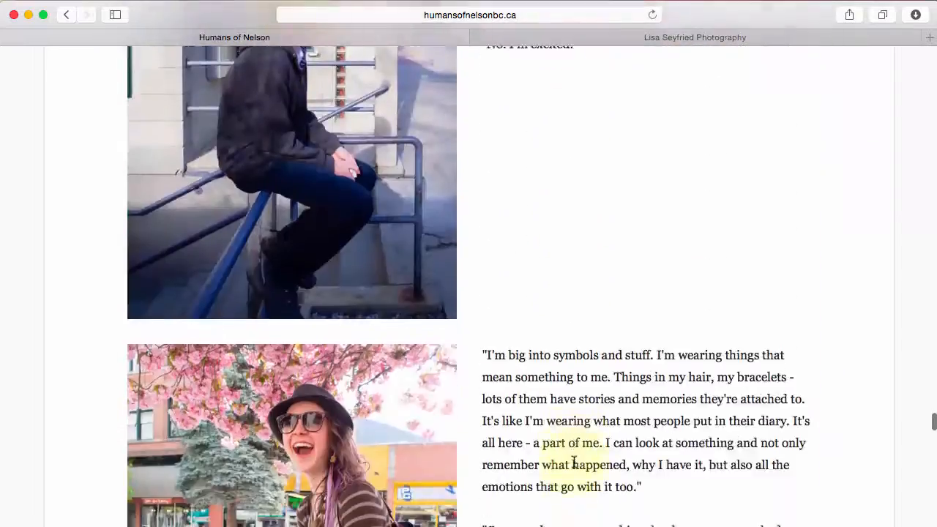
pyautogui.scroll(-20, 575, 461)
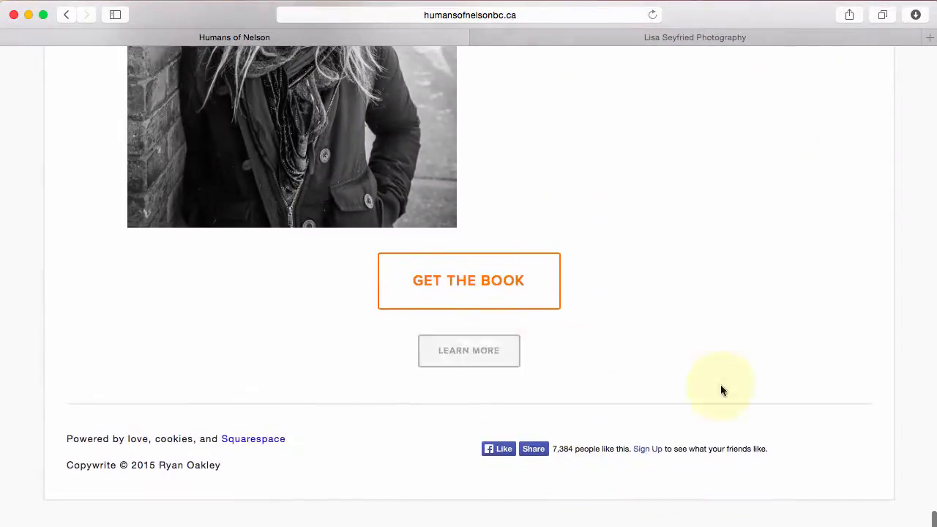
pyautogui.scroll(-20, 728, 370)
pyautogui.scroll(-20, 728, 377)
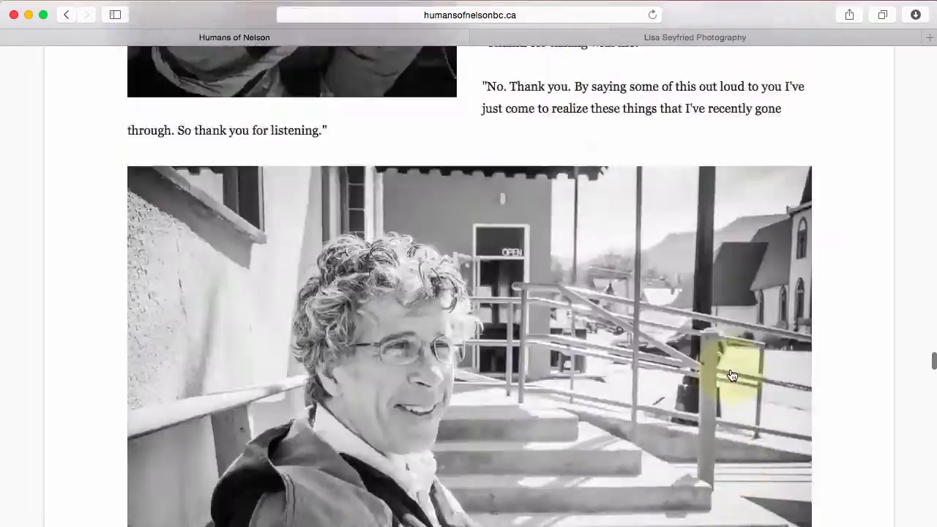
pyautogui.scroll(-20, 727, 381)
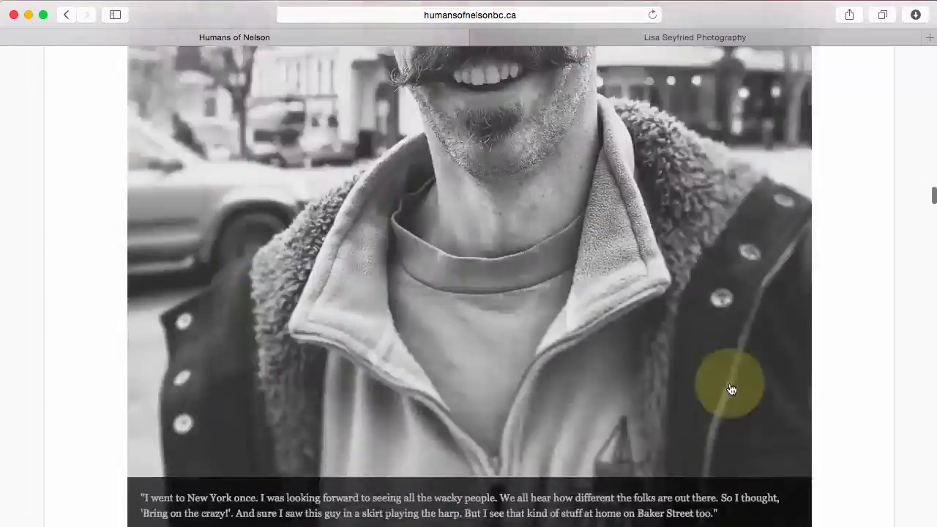
pyautogui.press('Home')
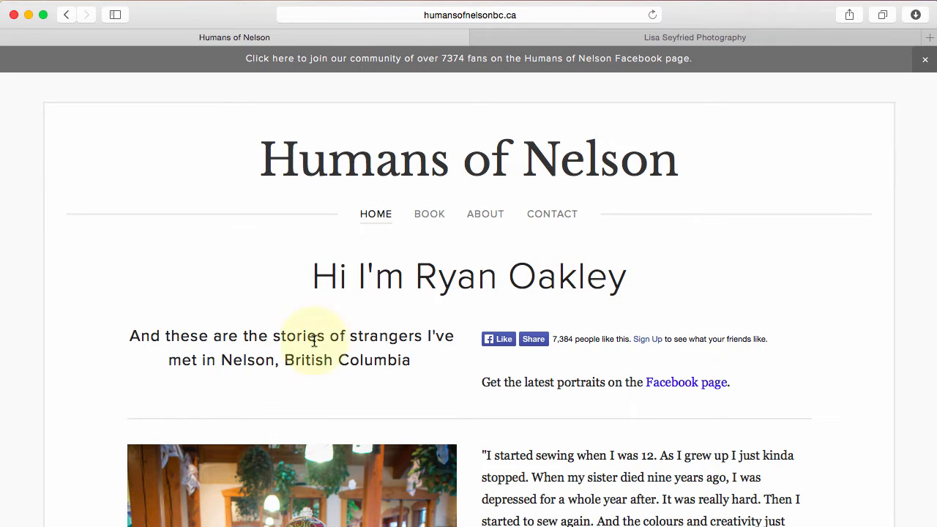
# Examine the home page's introductory tagline about the stories of strangers met in Nelson, British Columbia
pyautogui.click(132, 334)
pyautogui.doubleClick(132, 334)
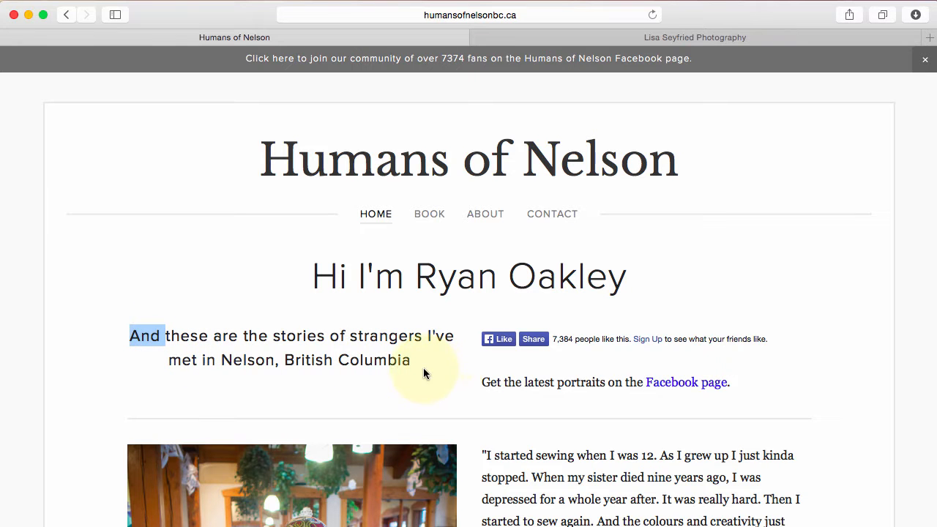
pyautogui.click(400, 365)
pyautogui.click(401, 365)
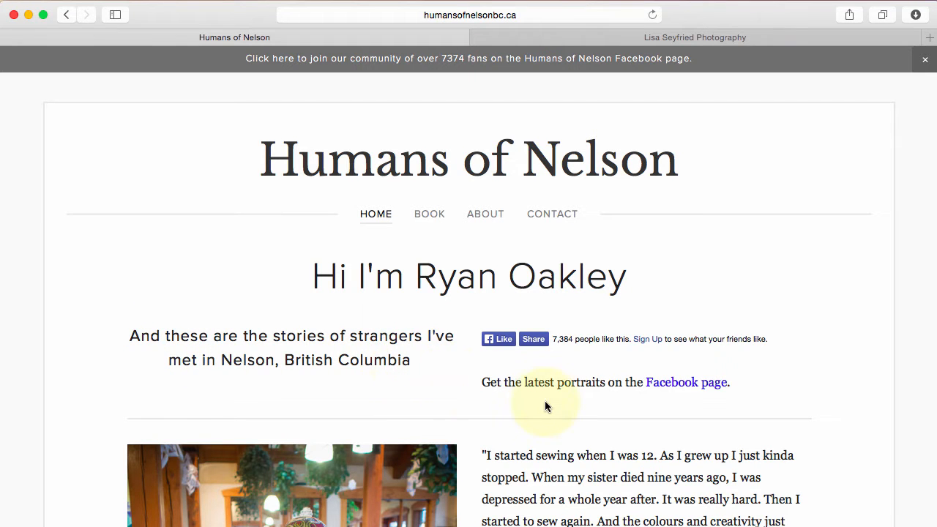
# Examine the first portraits with their quotes and the book promotion beneath them on the home page
pyautogui.scroll(-8, 545, 402)
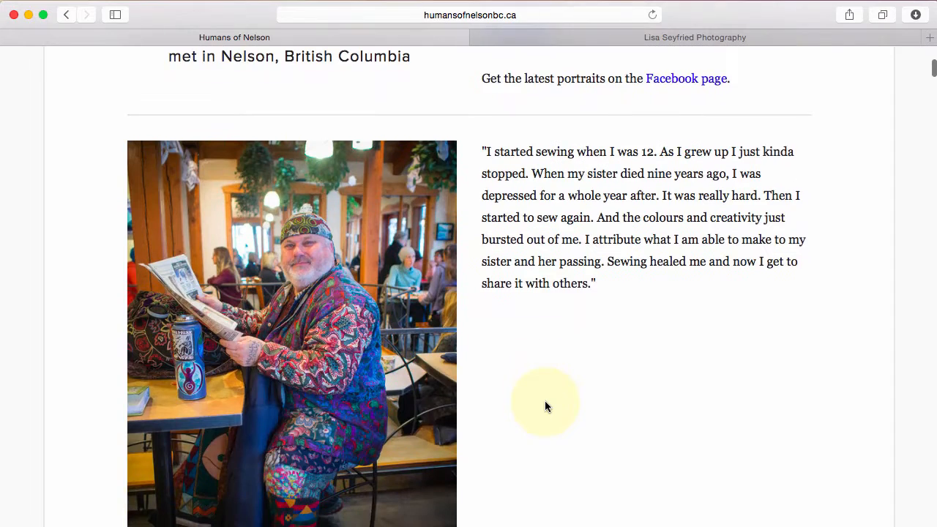
pyautogui.scroll(-3, 546, 406)
pyautogui.scroll(1, 545, 407)
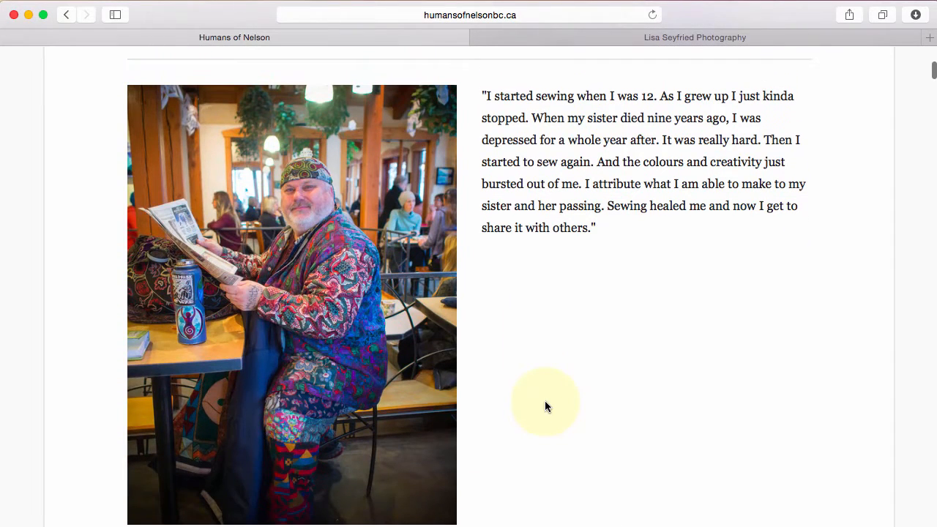
pyautogui.scroll(-11, 544, 403)
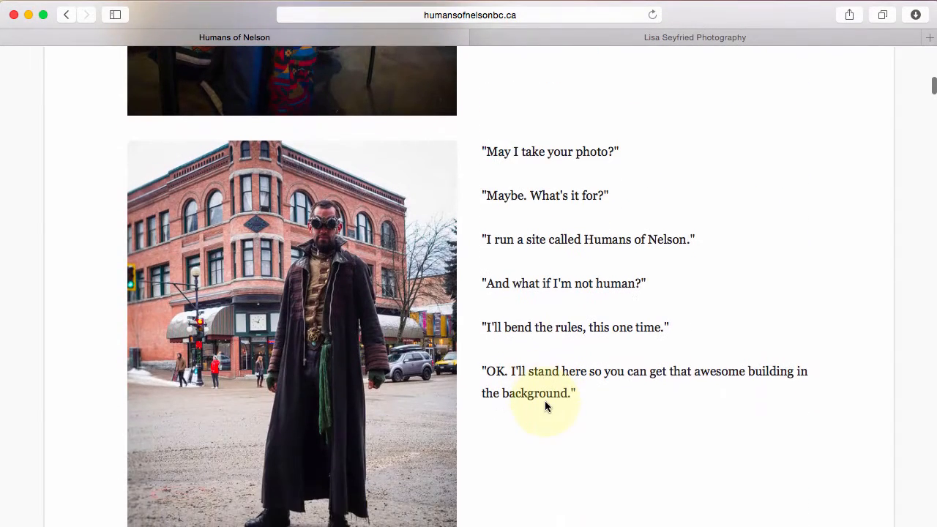
pyautogui.scroll(-1, 545, 406)
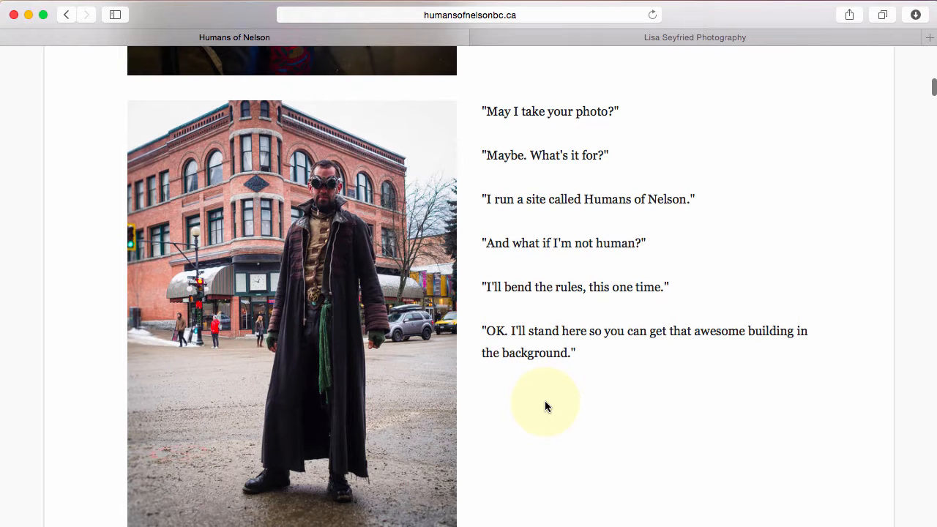
pyautogui.scroll(-7, 544, 404)
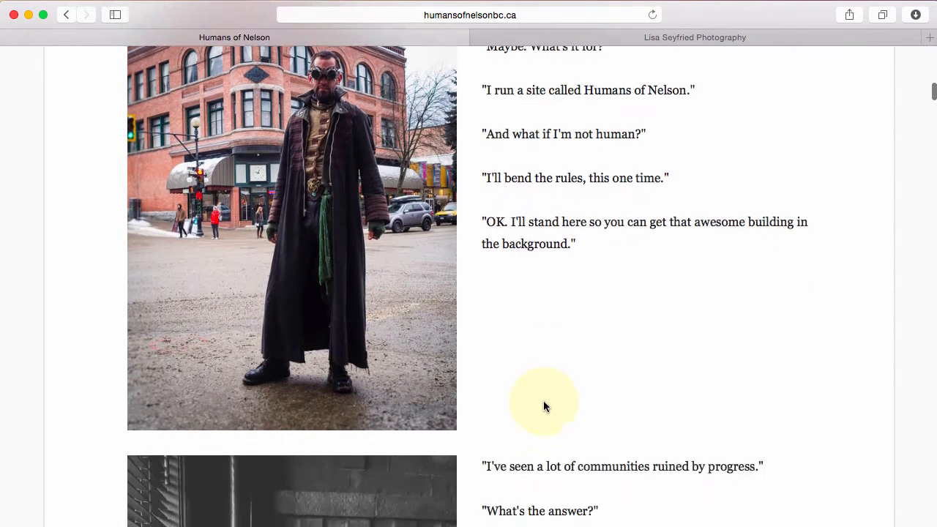
pyautogui.scroll(-12, 544, 404)
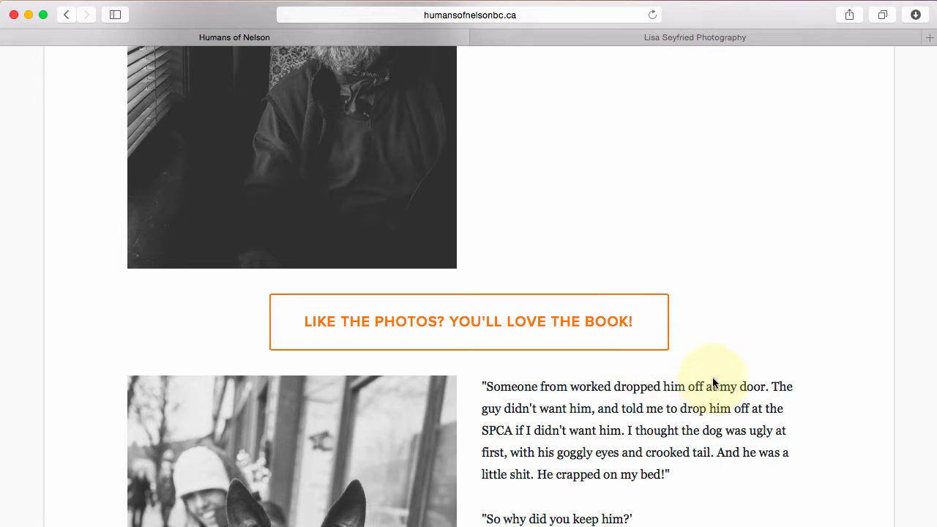
pyautogui.scroll(20, 716, 379)
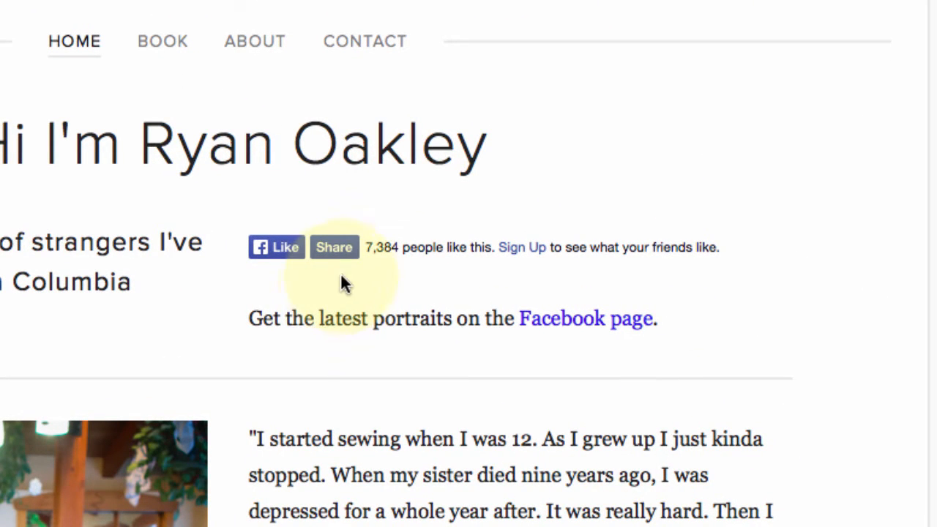
# Check the Facebook like count beside the home page's introduction
pyautogui.moveTo(370, 248); pyautogui.dragTo(399, 245)
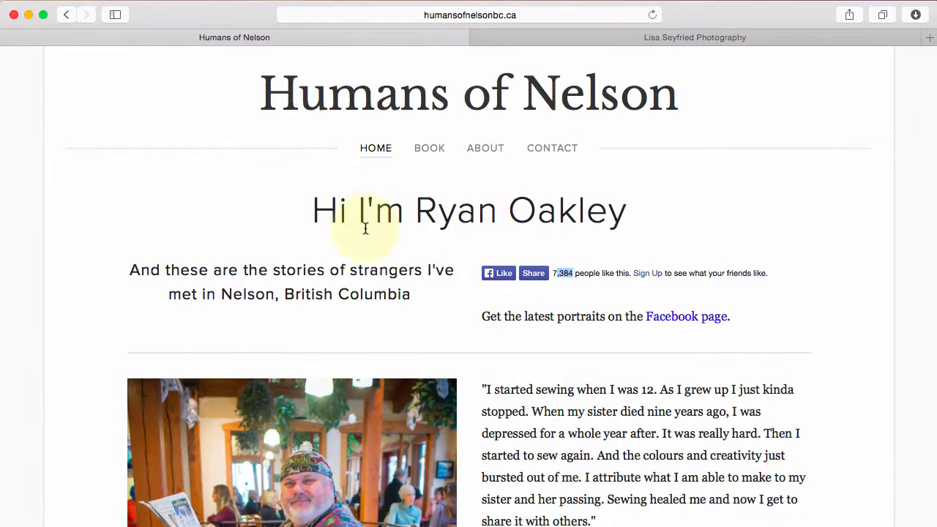
pyautogui.click(610, 357)
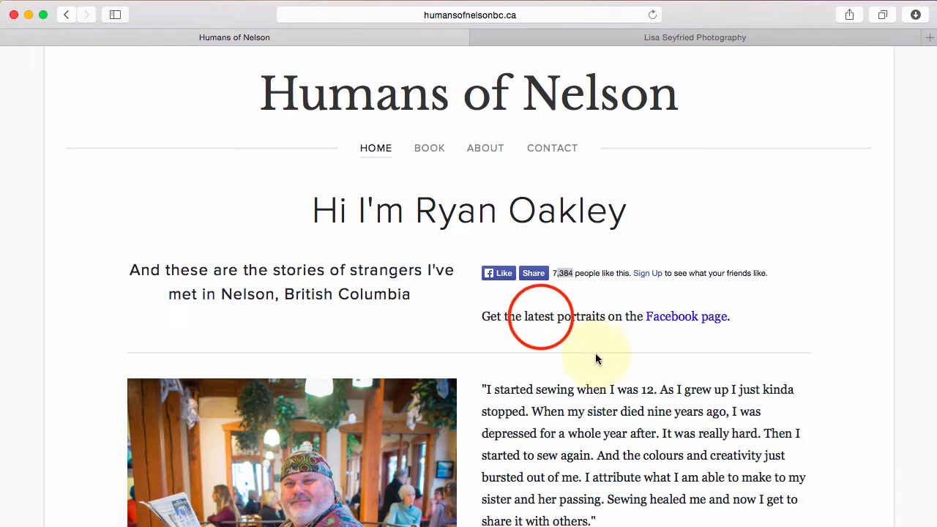
pyautogui.click(541, 316)
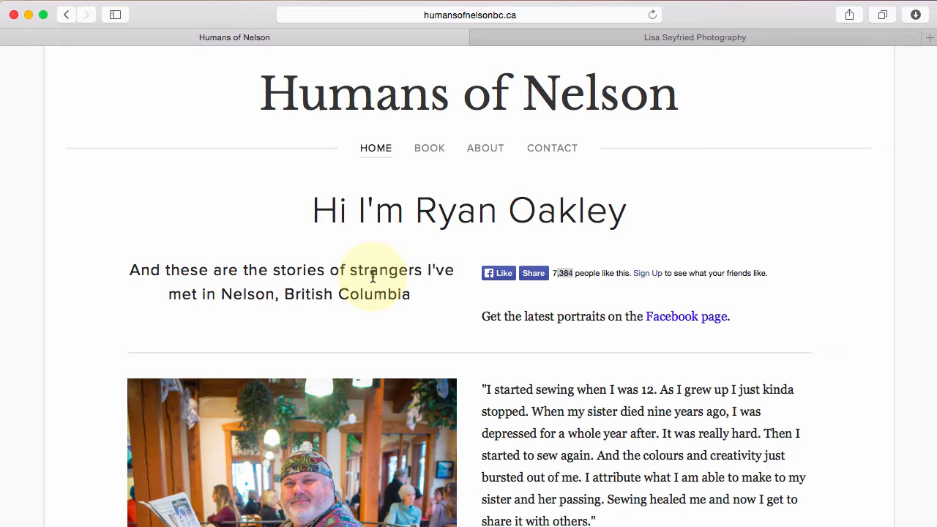
pyautogui.press('super+Tab')
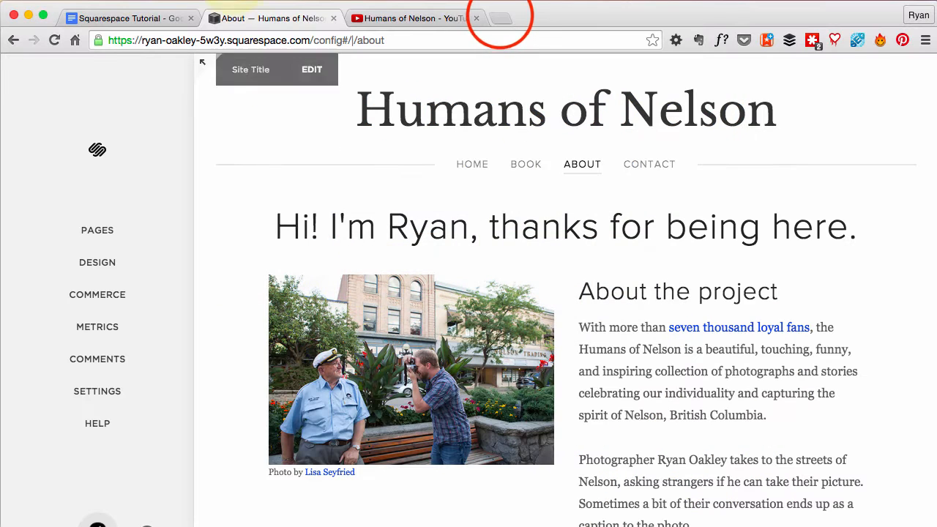
pyautogui.click(500, 17)
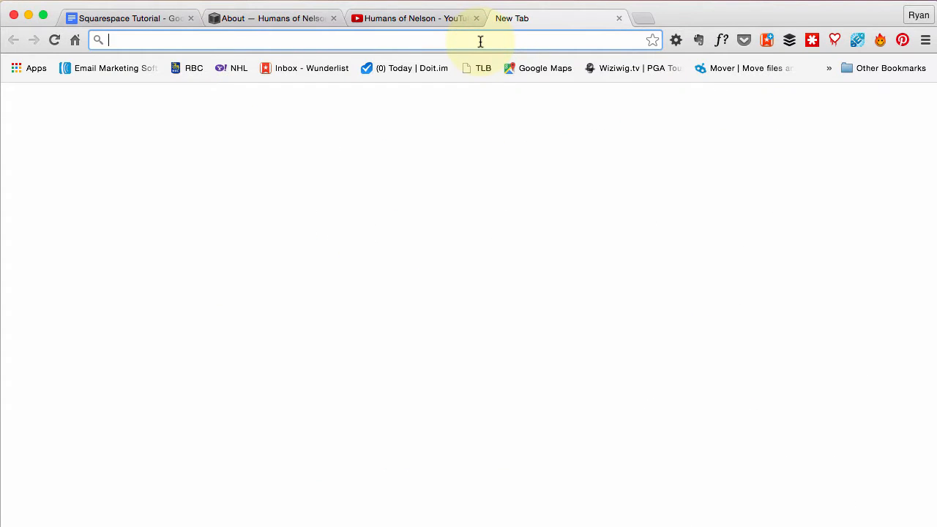
pyautogui.write('hum')
pyautogui.press('Return')
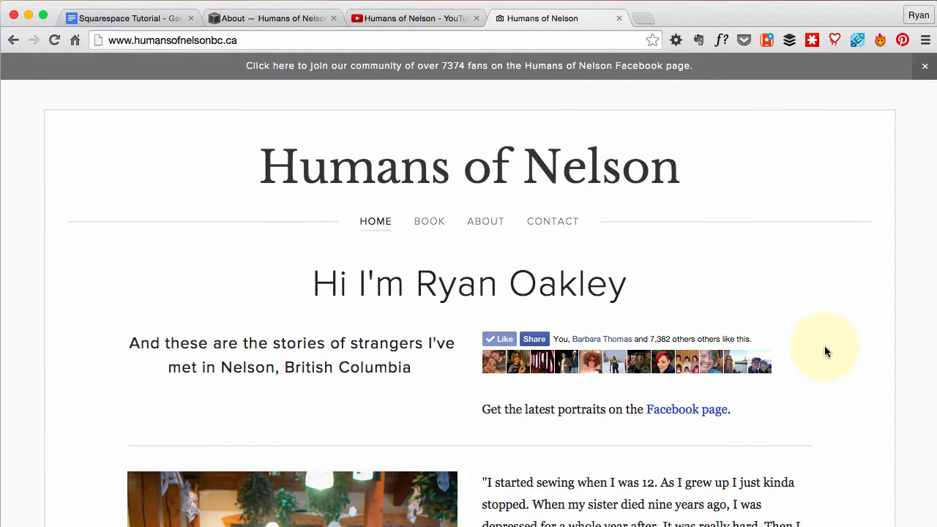
# Review the published home page's intro, Facebook like box and first portraits, and close its tab
pyautogui.scroll(-3, 824, 346)
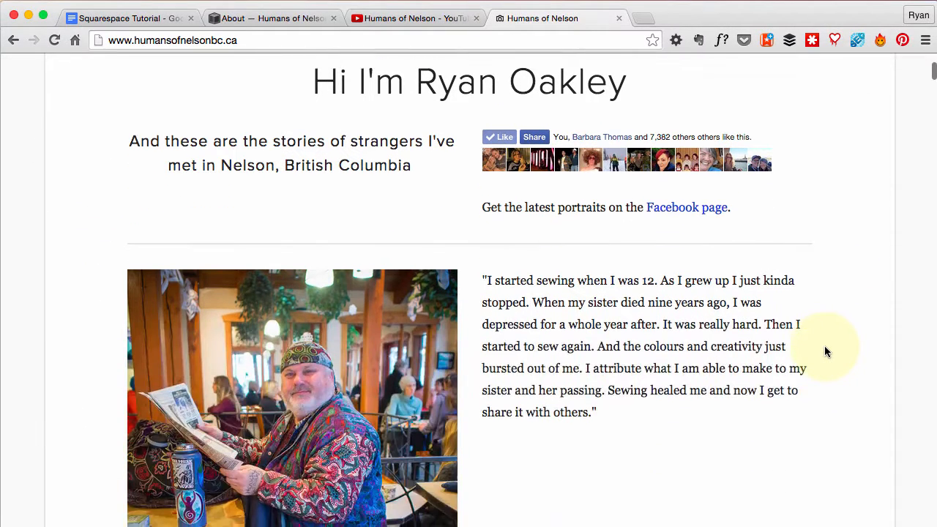
pyautogui.scroll(3, 824, 346)
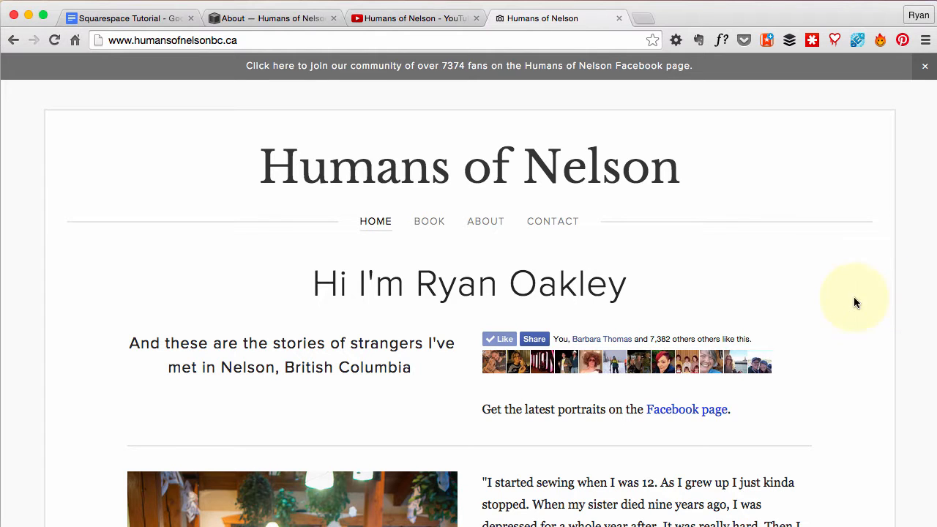
pyautogui.scroll(-2, 719, 267)
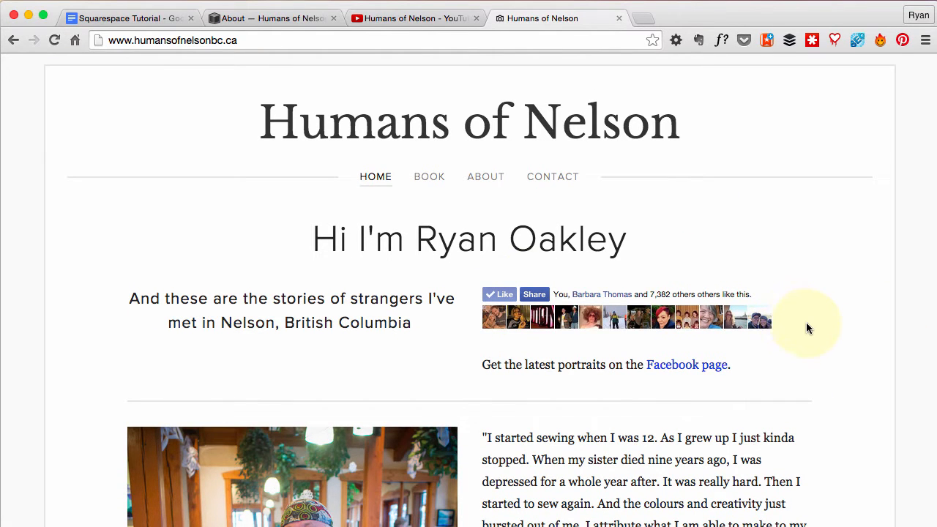
pyautogui.scroll(2, 806, 325)
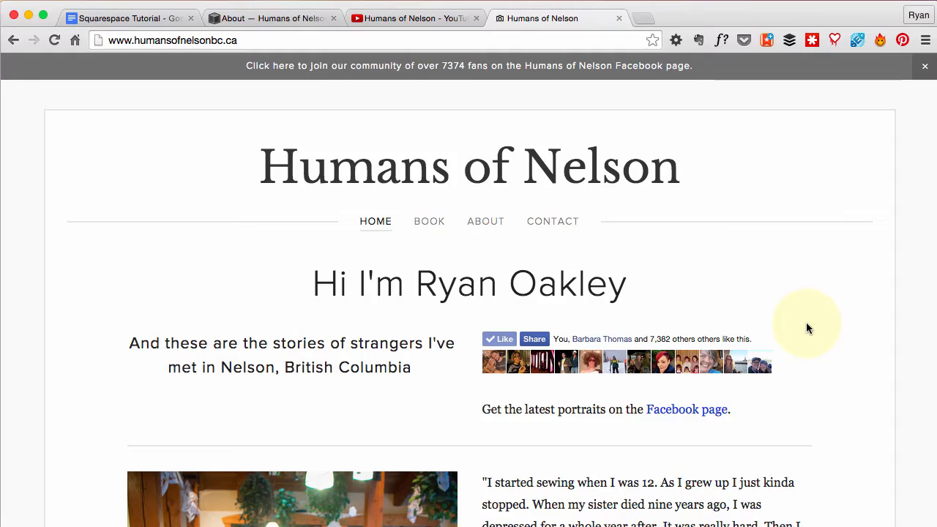
pyautogui.scroll(-20, 805, 323)
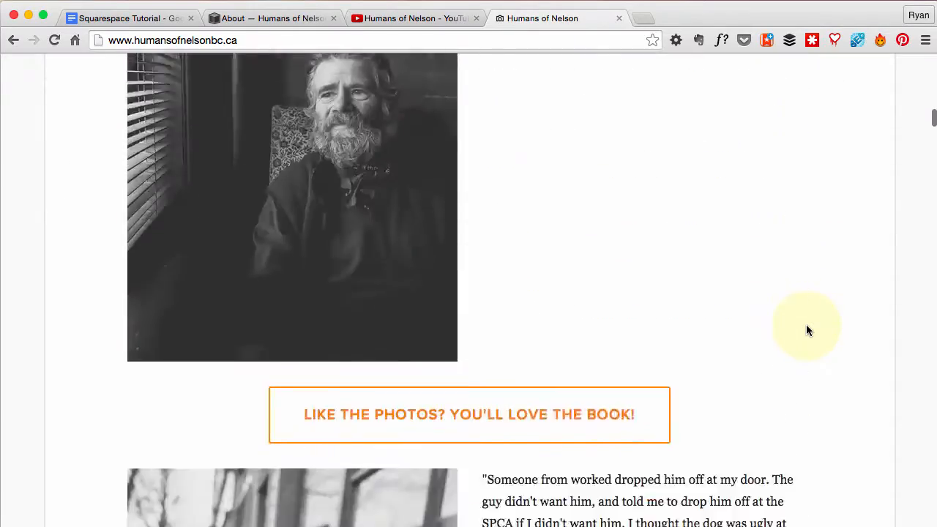
pyautogui.scroll(20, 854, 221)
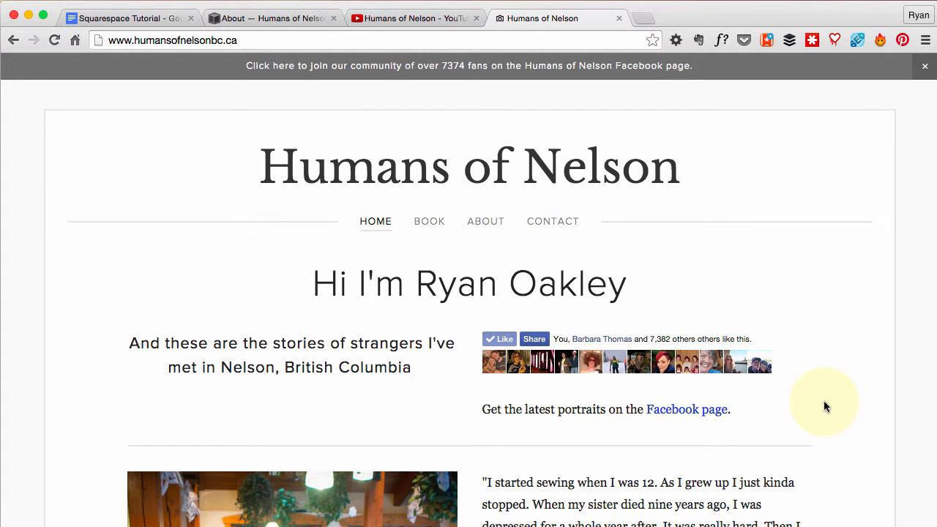
pyautogui.press('super+w')
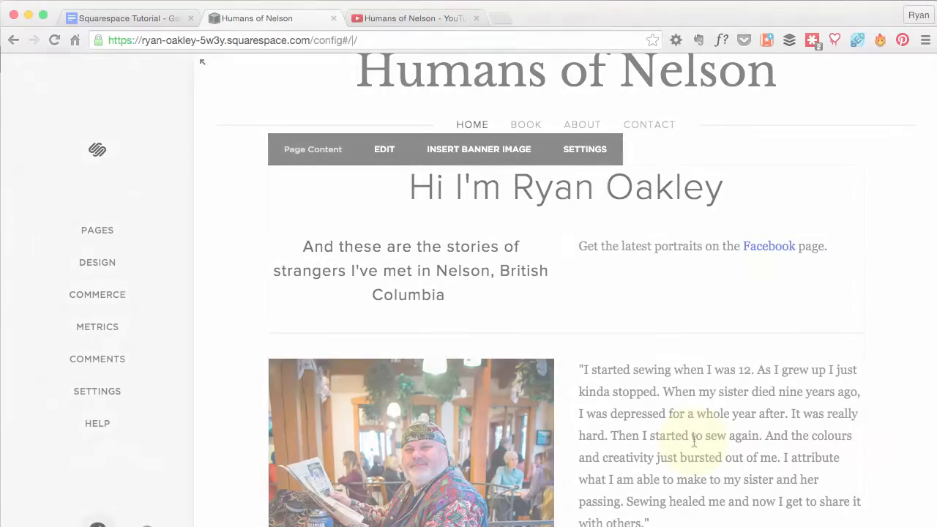
# Examine the layout of portraits, quotes and captions on the home page in the Squarespace editor
pyautogui.scroll(-2, 693, 441)
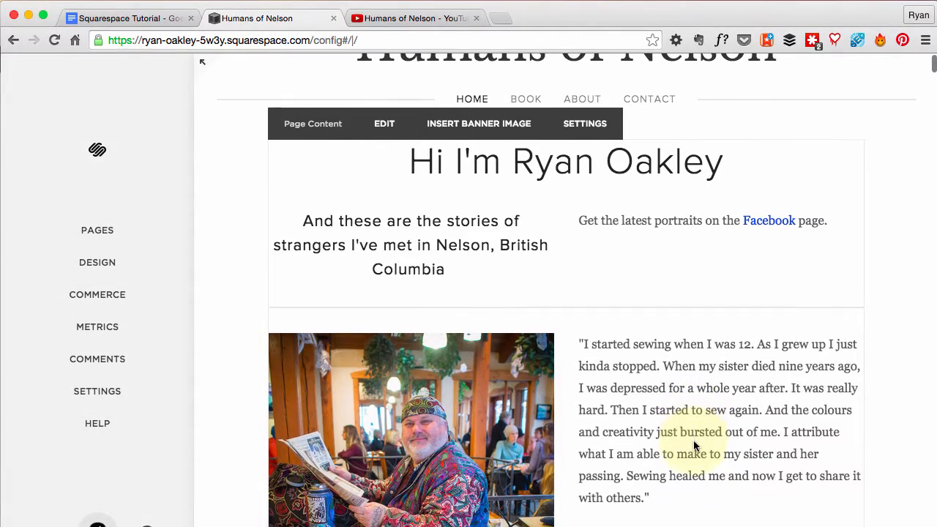
pyautogui.scroll(-15, 693, 440)
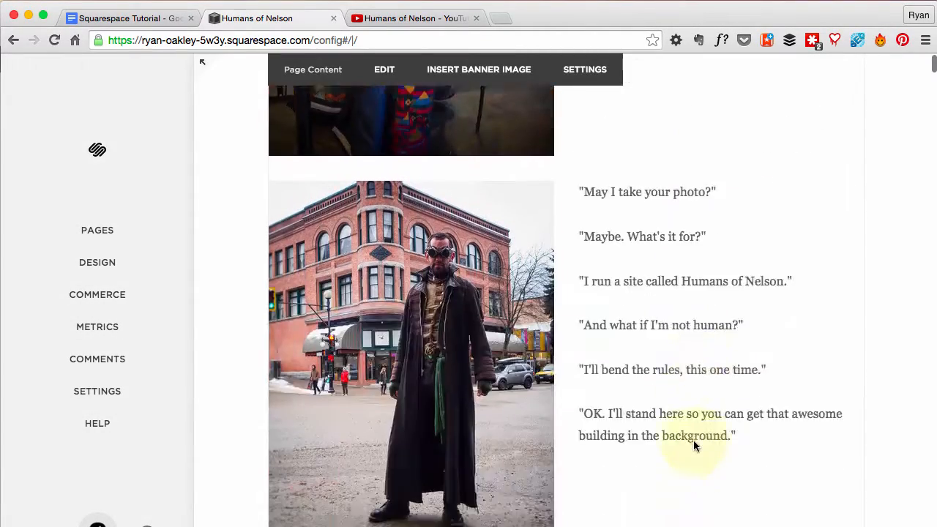
pyautogui.scroll(-15, 693, 439)
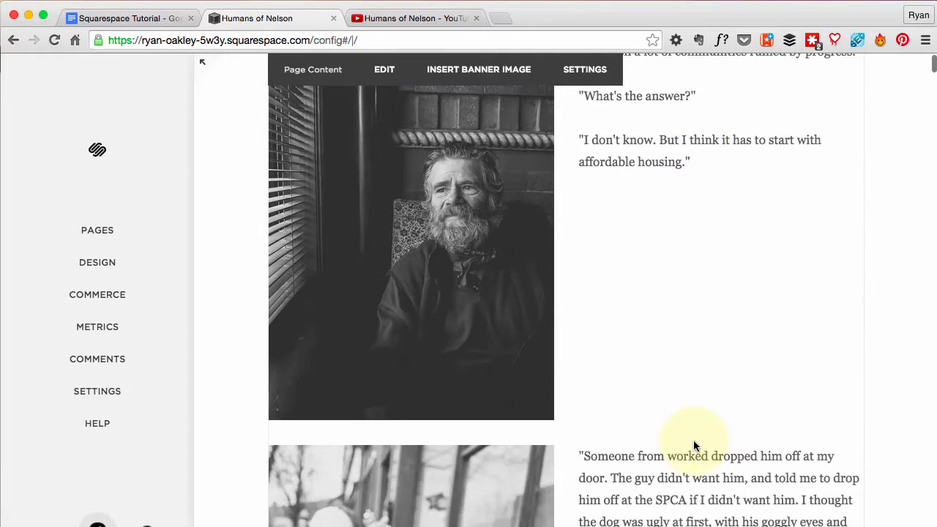
pyautogui.scroll(2, 694, 440)
pyautogui.scroll(-8, 693, 440)
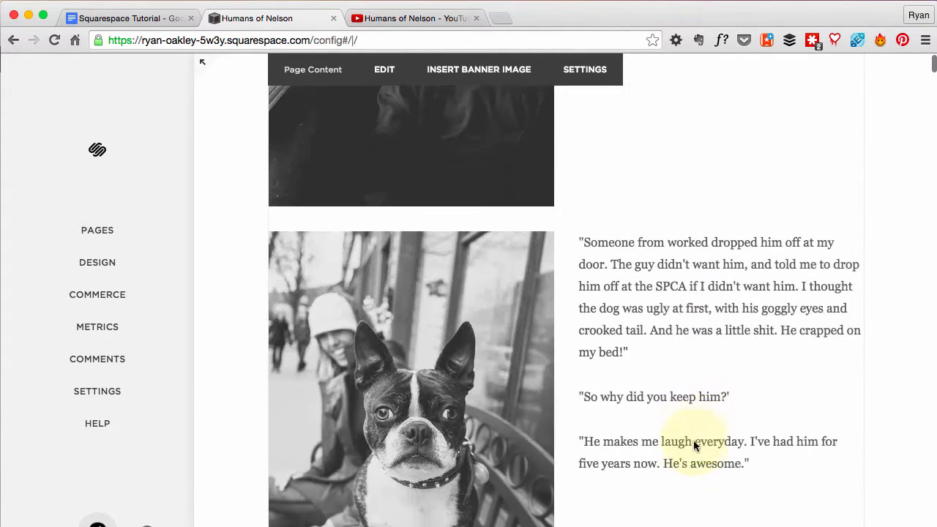
pyautogui.scroll(-3, 693, 440)
pyautogui.scroll(-10, 693, 440)
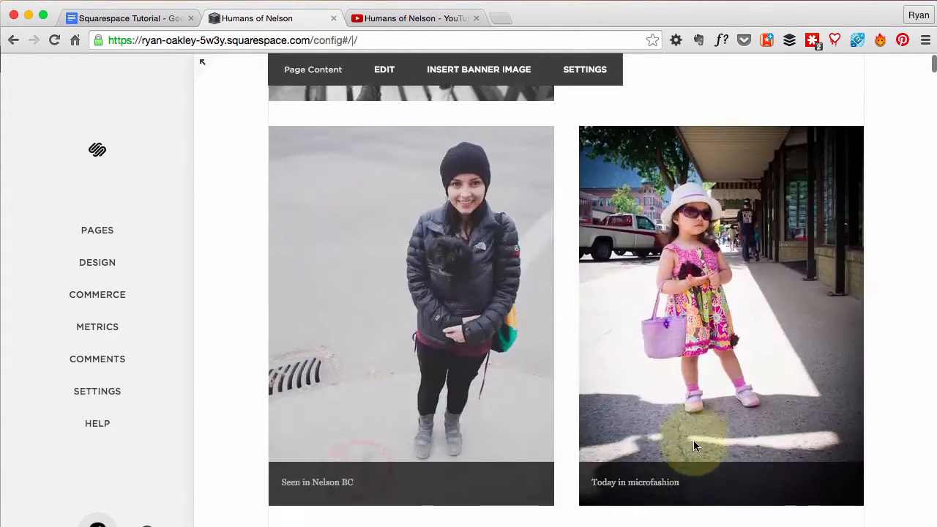
pyautogui.scroll(-1, 693, 440)
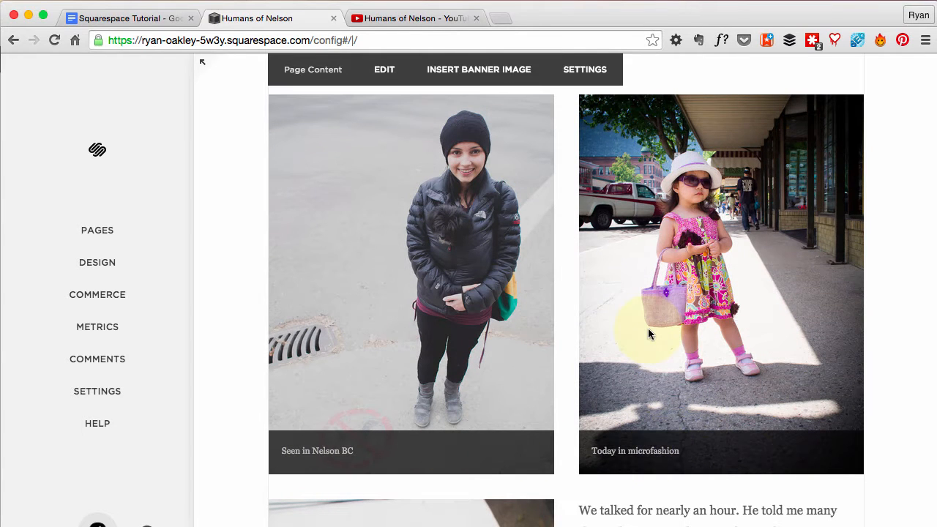
# Open the home page's content for editing
pyautogui.click(393, 64)
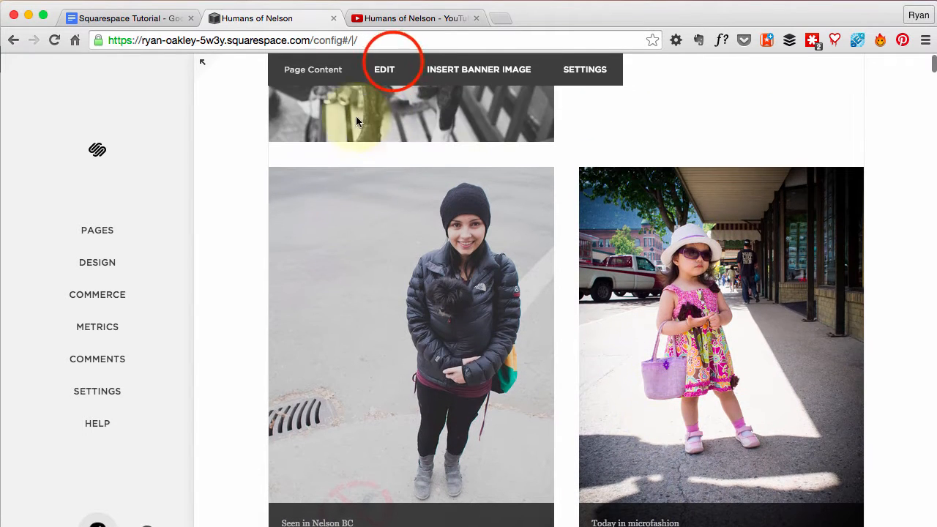
pyautogui.click(391, 69)
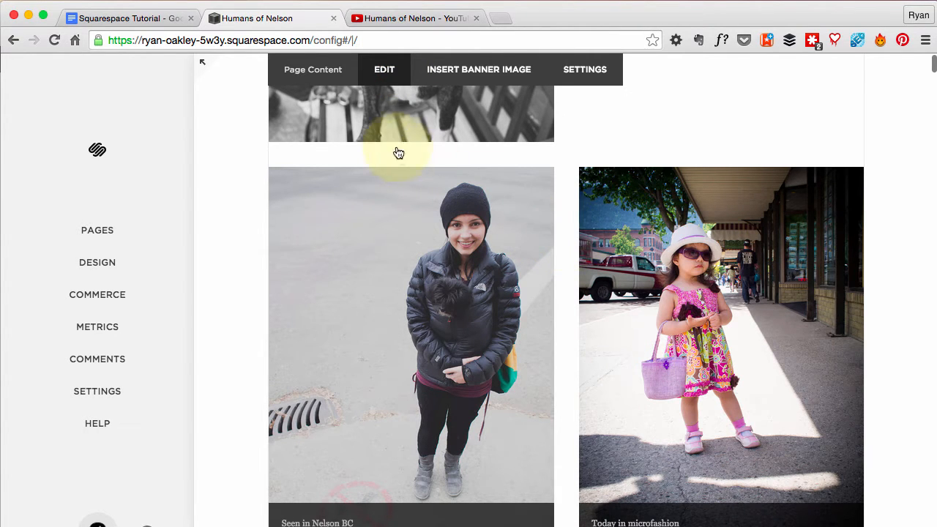
pyautogui.click(378, 68)
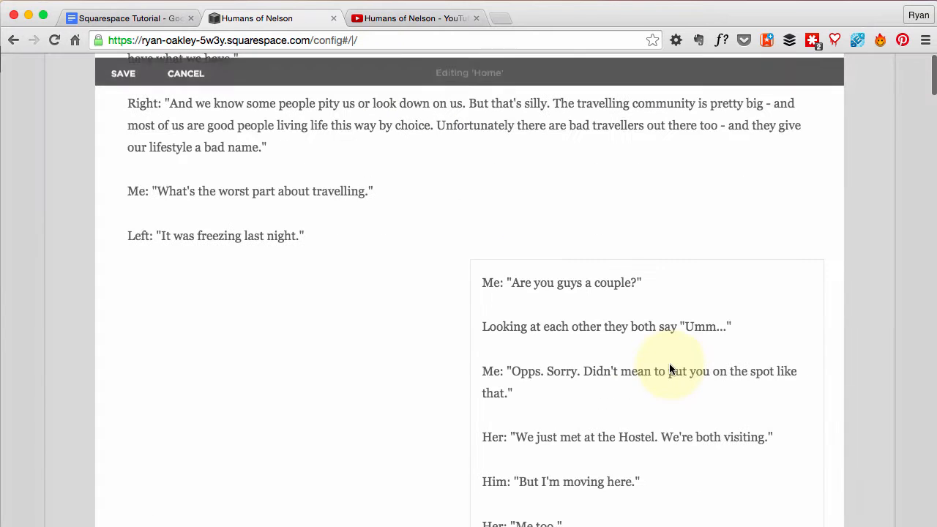
# Review the image settings of the portrait captioned "Seen in Nelson BC", including caption, stretch and lightbox options, and close them without changes
pyautogui.scroll(-10, 645, 364)
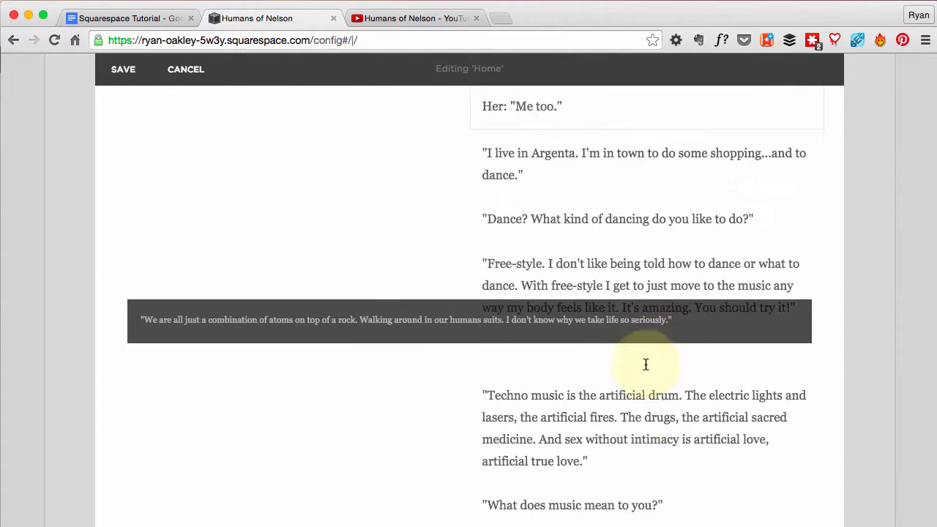
pyautogui.scroll(15, 645, 363)
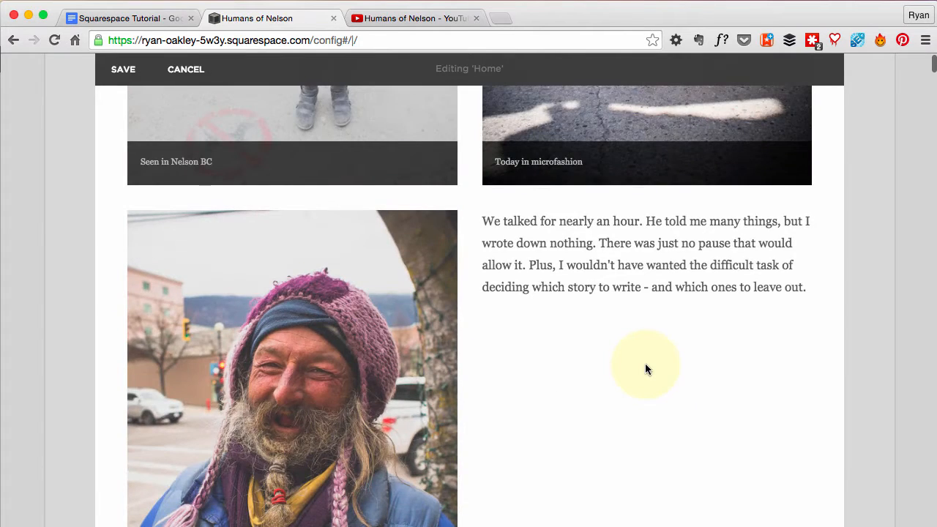
pyautogui.scroll(5, 645, 368)
pyautogui.click(231, 307)
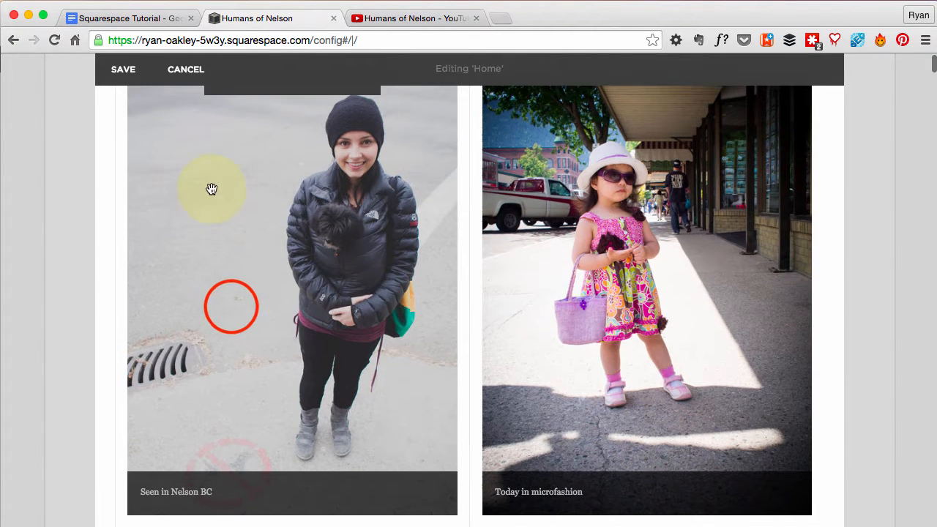
pyautogui.click(263, 310)
pyautogui.click(263, 312)
pyautogui.doubleClick(264, 311)
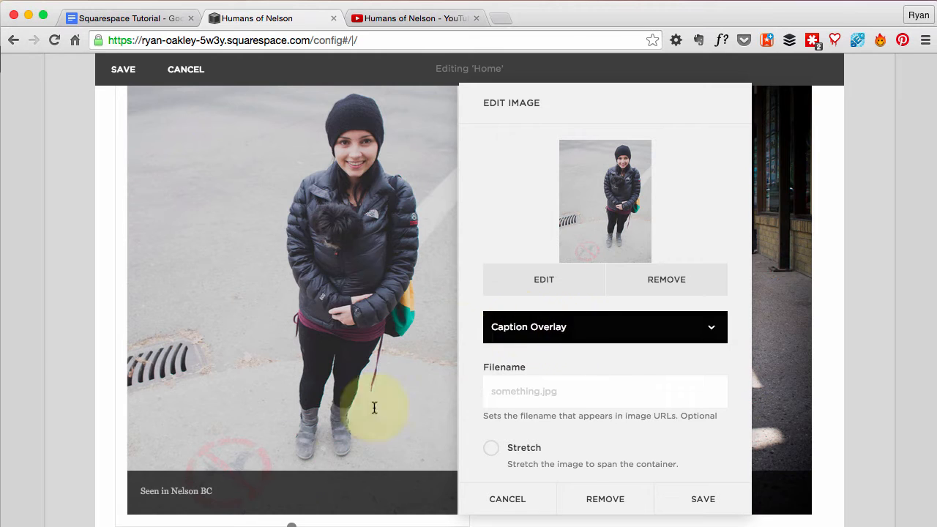
pyautogui.scroll(-1, 221, 478)
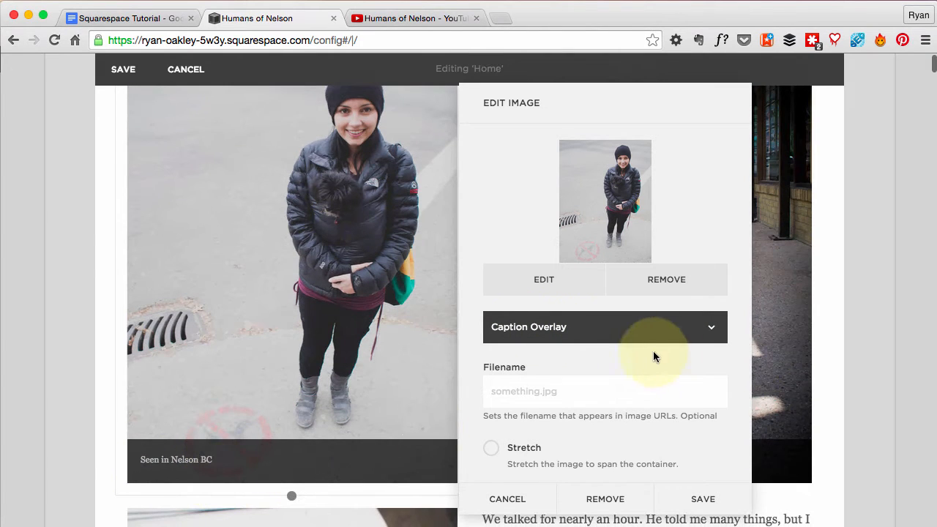
pyautogui.scroll(-2, 652, 351)
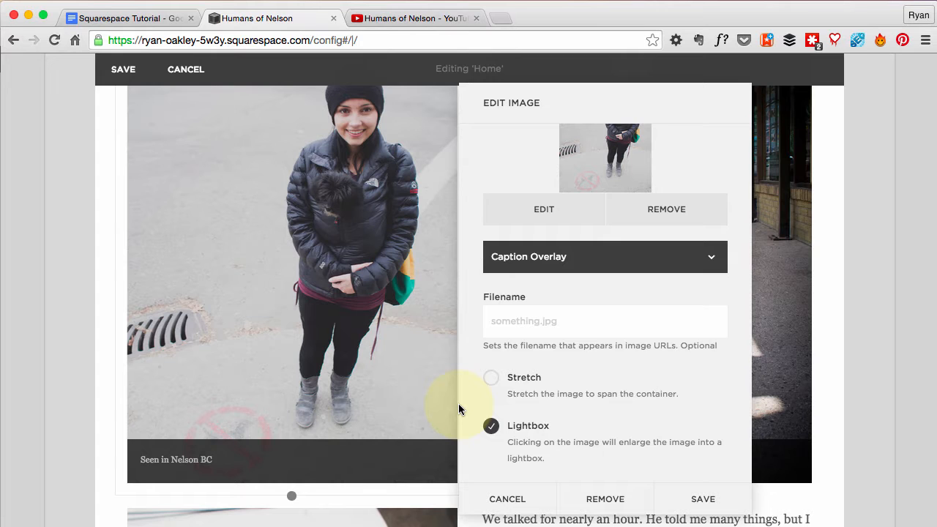
pyautogui.click(535, 502)
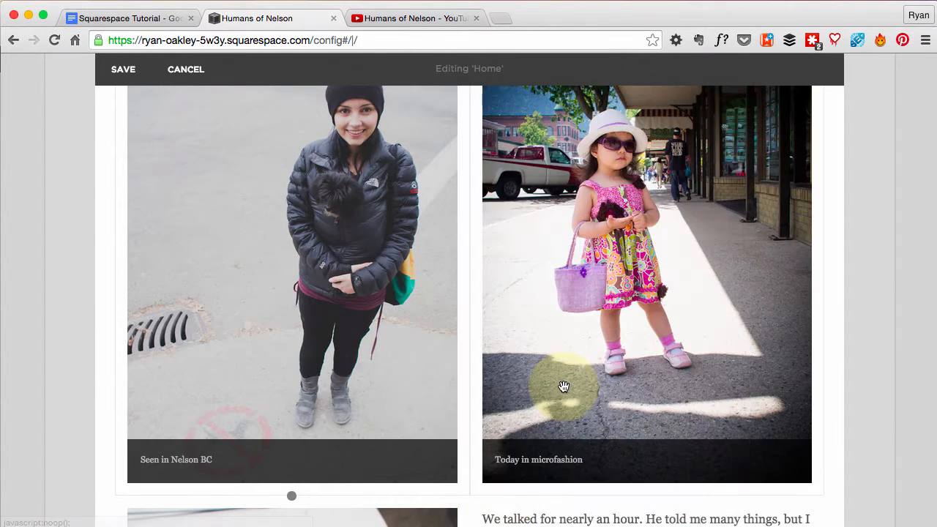
# Switch to Safari, view the first portrait on the published home page enlarged in its lightbox, and close it
pyautogui.press('super+Tab')
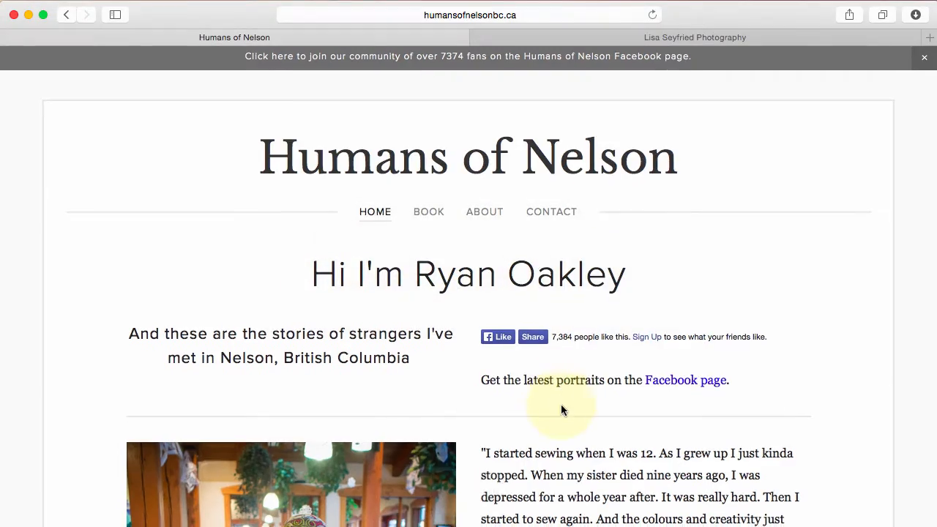
pyautogui.scroll(-10, 561, 410)
pyautogui.scroll(7, 561, 409)
pyautogui.scroll(-3, 561, 410)
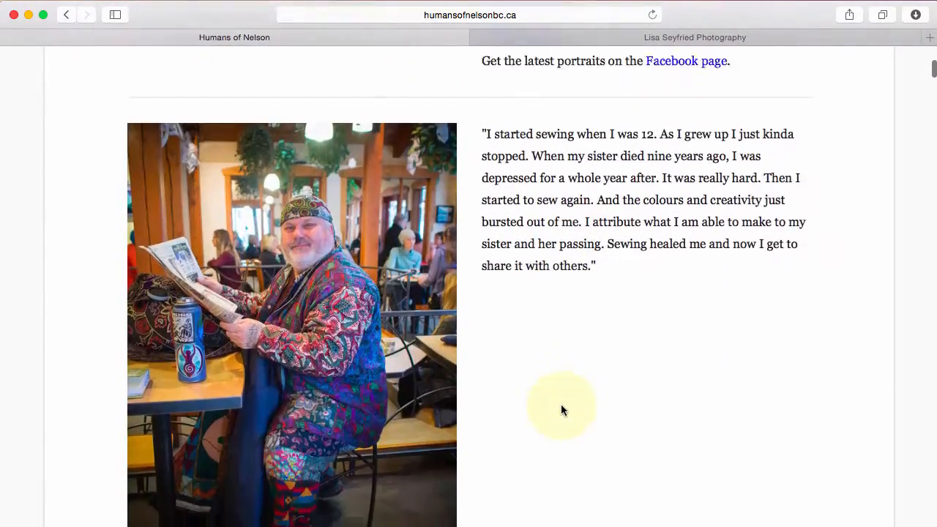
pyautogui.scroll(-1, 561, 409)
pyautogui.click(547, 328)
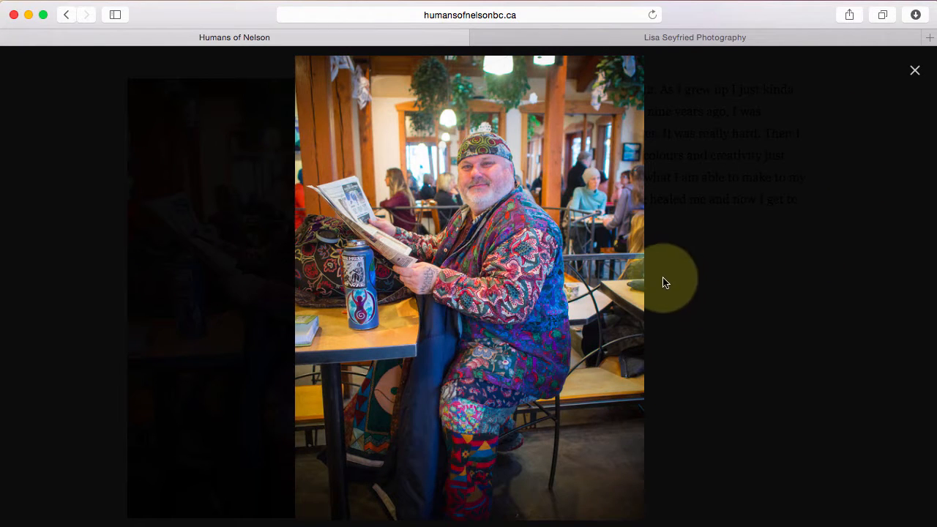
pyautogui.click(914, 71)
# Locate the orange book button on the published page, and compare its position with the same spot in the page editor in Chrome
pyautogui.scroll(10, 676, 220)
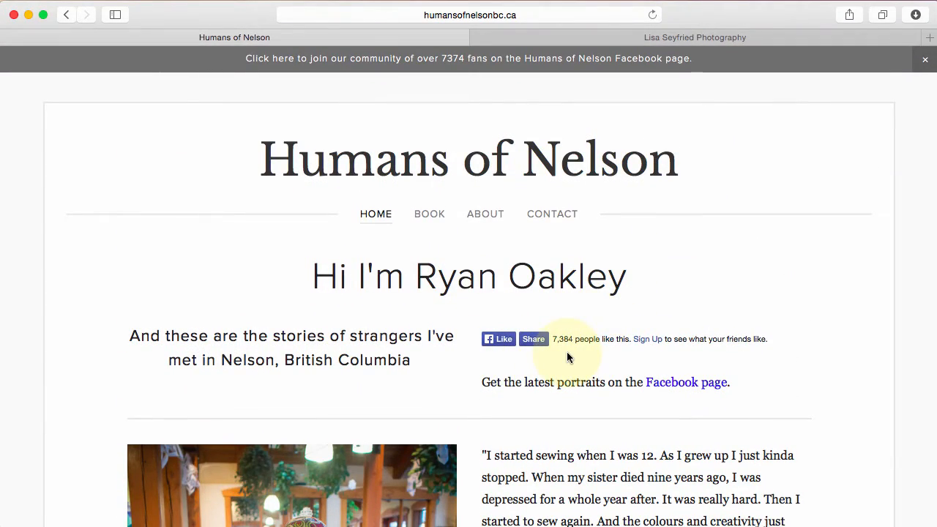
pyautogui.scroll(-20, 566, 357)
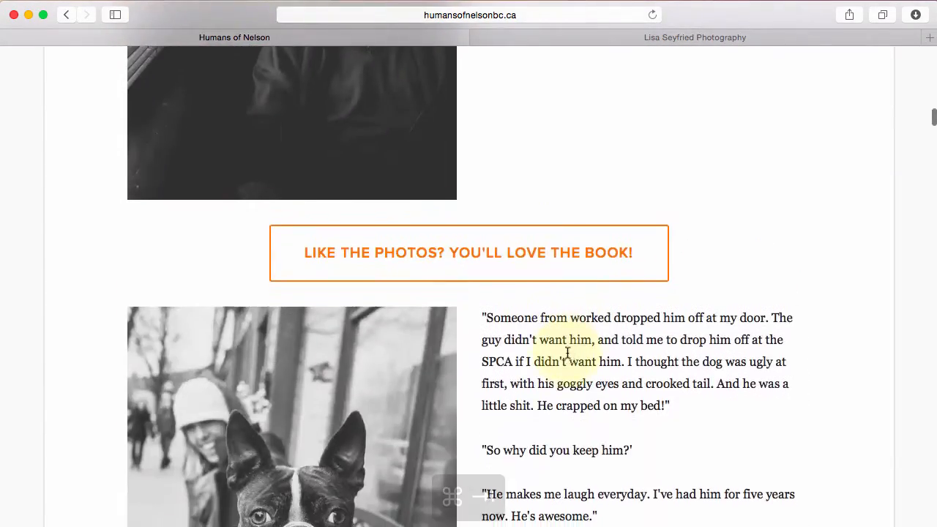
pyautogui.press('super+Tab')
pyautogui.scroll(5, 560, 314)
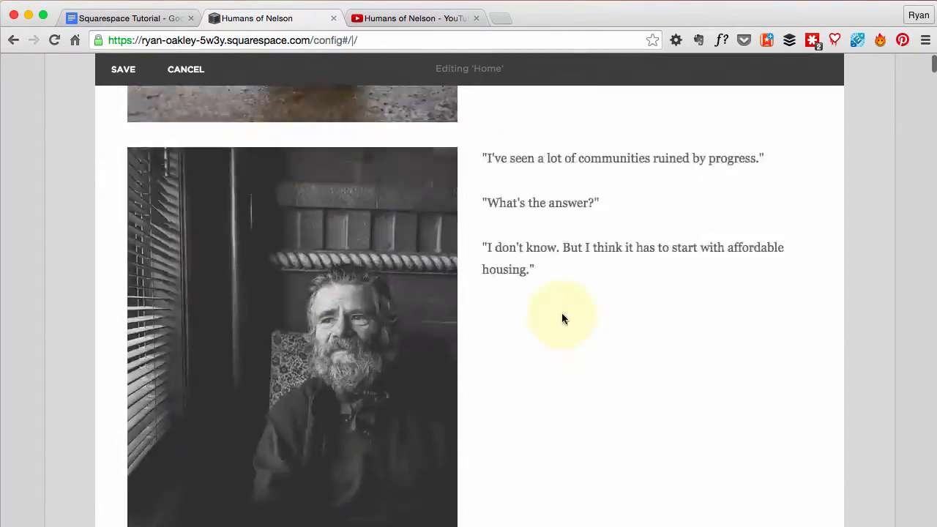
pyautogui.scroll(15, 562, 315)
pyautogui.scroll(-8, 562, 314)
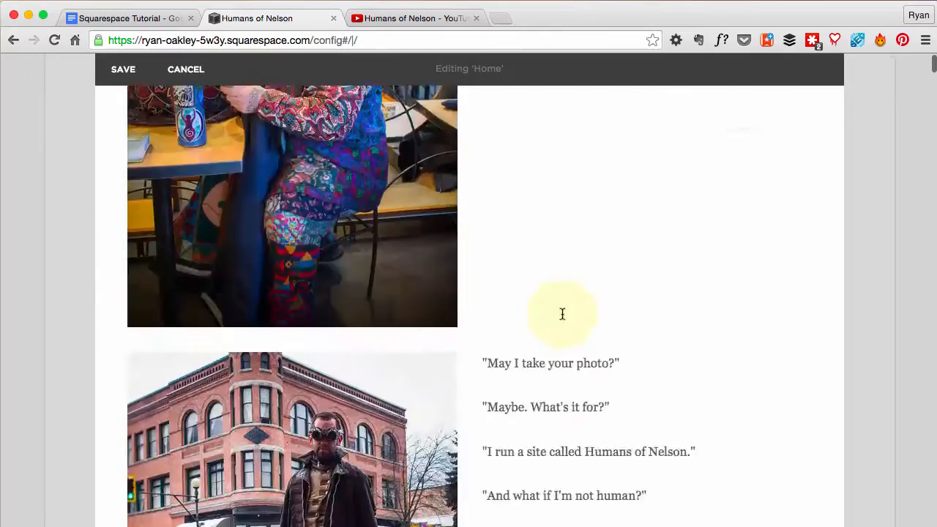
pyautogui.scroll(-10, 563, 314)
pyautogui.press('super+Tab')
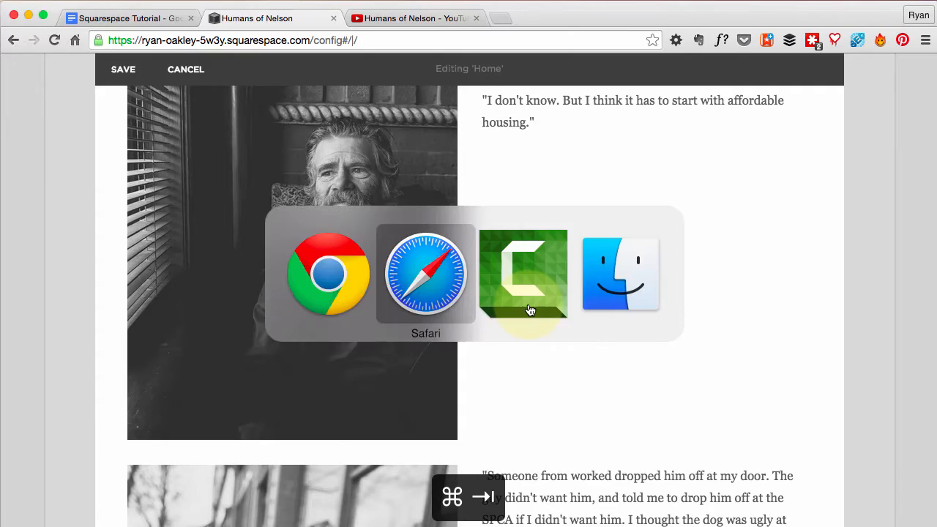
pyautogui.scroll(3, 528, 310)
pyautogui.press('super+Tab')
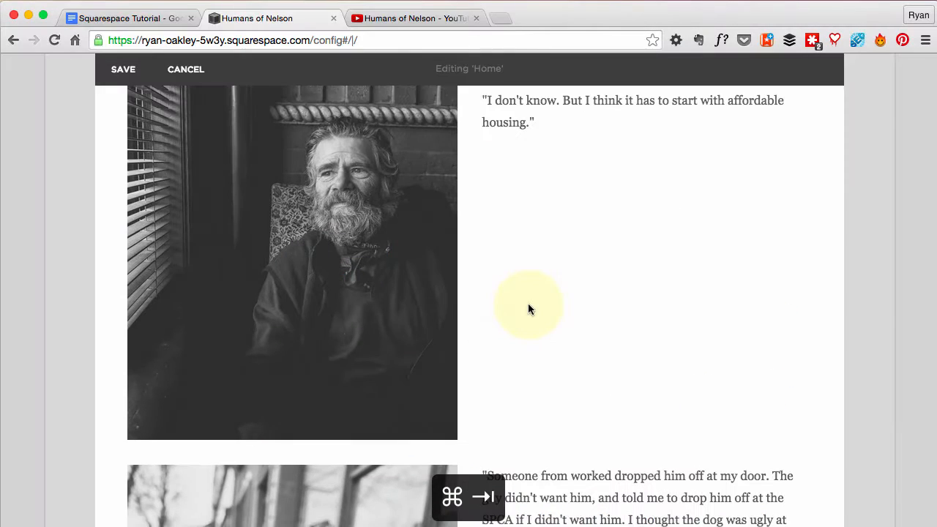
# Insert a Button block between the black-and-white portrait of the bearded man and the dog photo
pyautogui.scroll(-3, 528, 309)
pyautogui.click(105, 344)
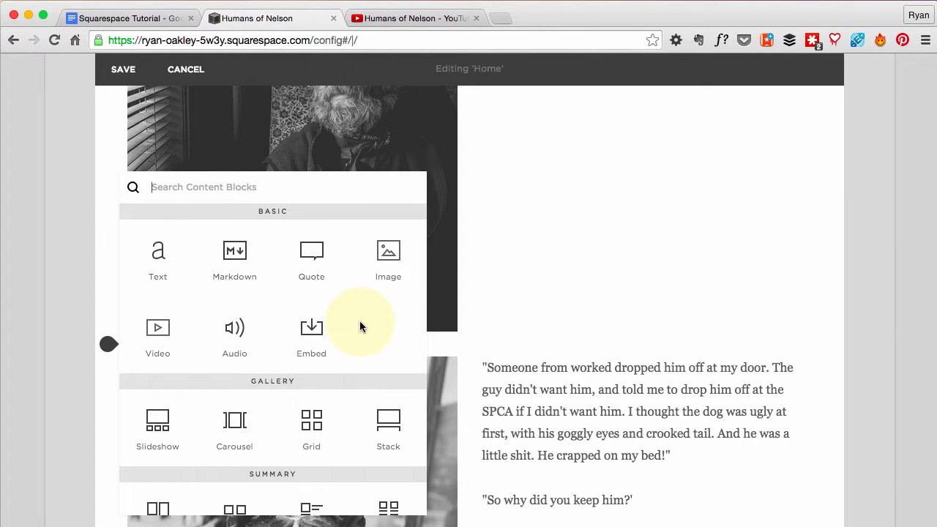
pyautogui.scroll(-5, 351, 333)
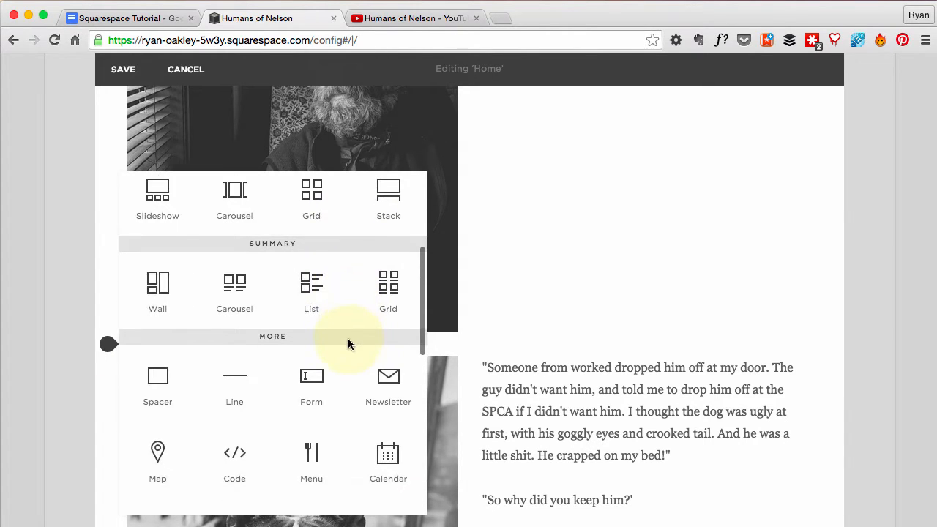
pyautogui.scroll(-3, 348, 338)
pyautogui.scroll(-3, 349, 344)
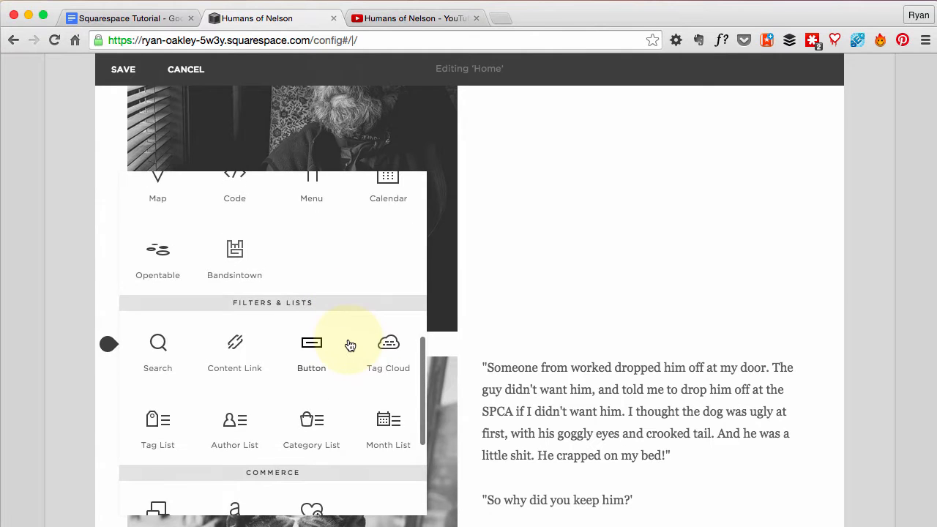
pyautogui.click(312, 272)
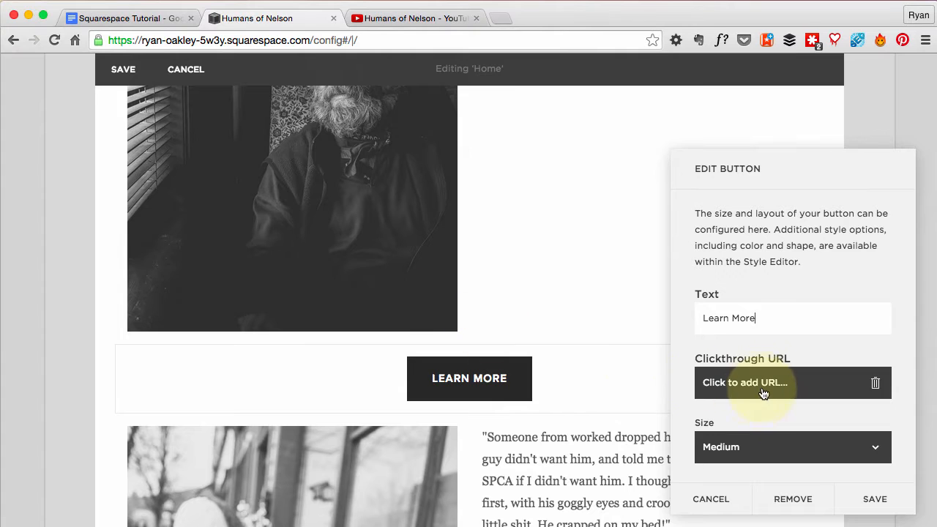
# Check the wording of the book button on the published page in Safari and return to the button settings in Chrome
pyautogui.click(767, 316)
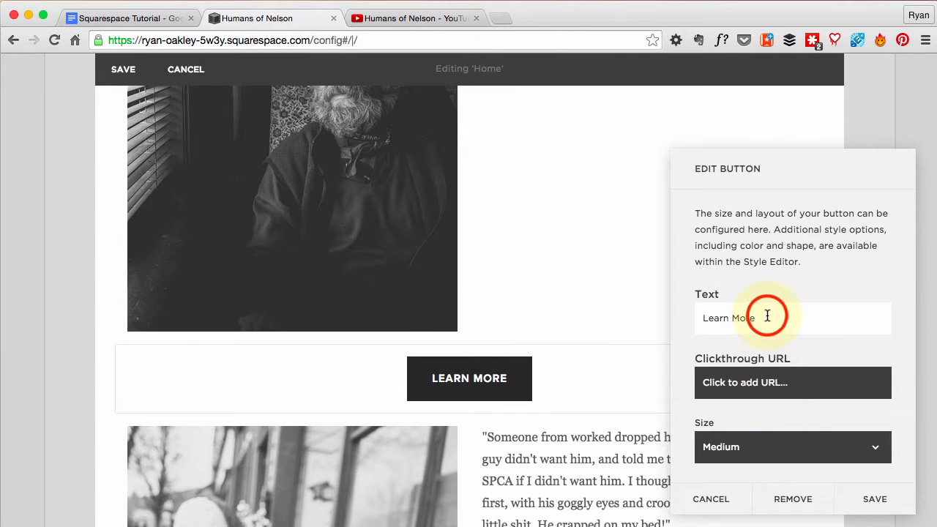
pyautogui.moveTo(767, 316); pyautogui.dragTo(654, 317)
pyautogui.press('super+Tab')
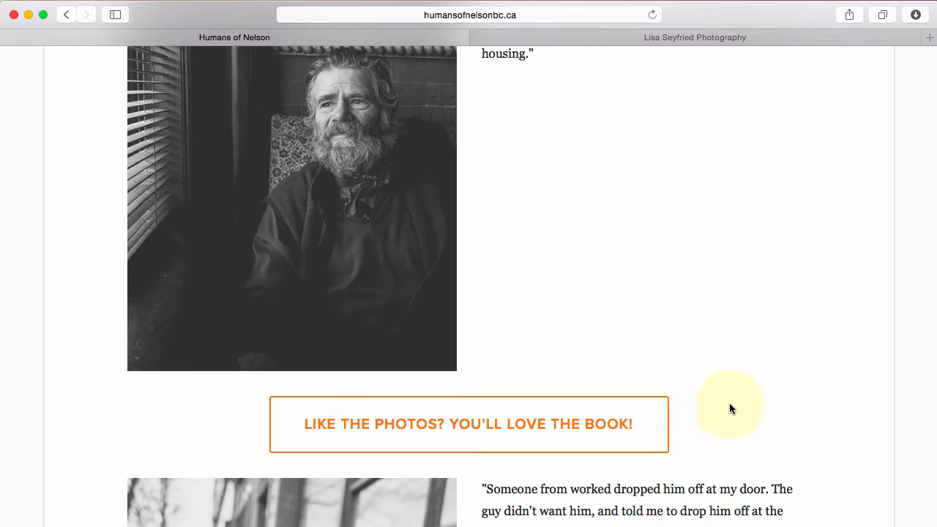
pyautogui.press('super+Tab')
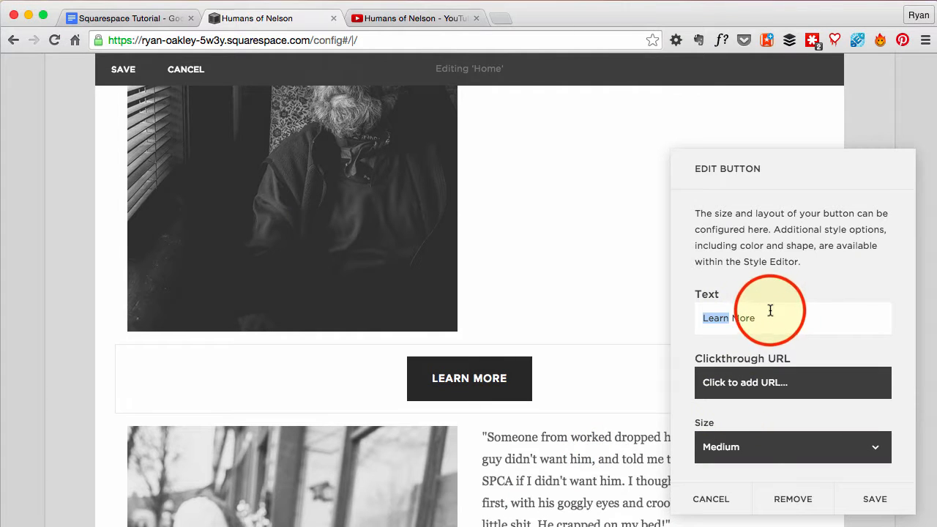
# Replace the new button's text with "Like the Photos? You'll love the book!"
pyautogui.click(770, 310)
pyautogui.doubleClick(769, 315)
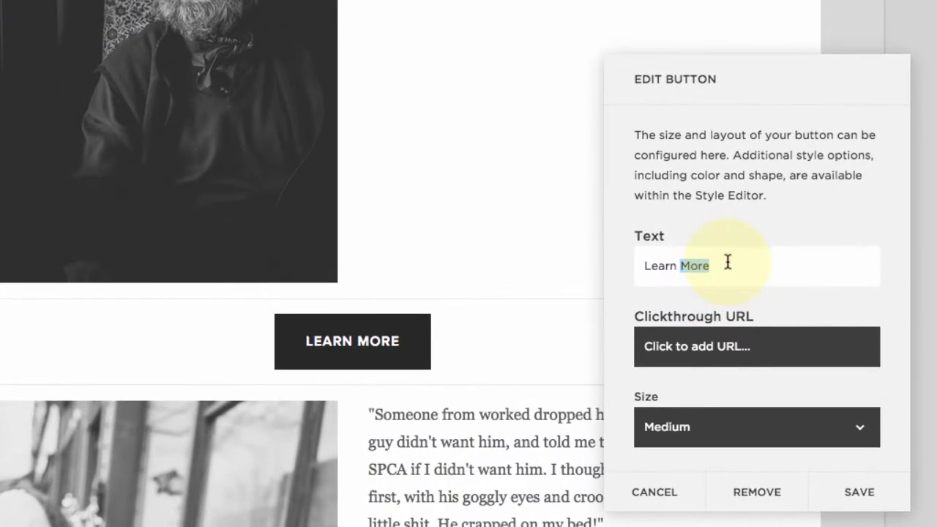
pyautogui.press('BackSpace')
pyautogui.press('BackSpace')
pyautogui.press('BackSpace')
pyautogui.press('BackSpace')
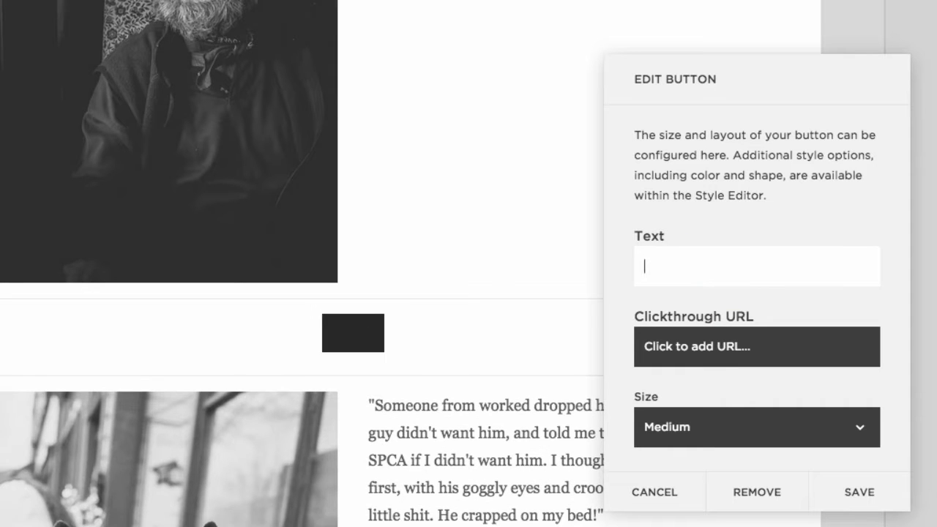
pyautogui.write('Like the Ph')
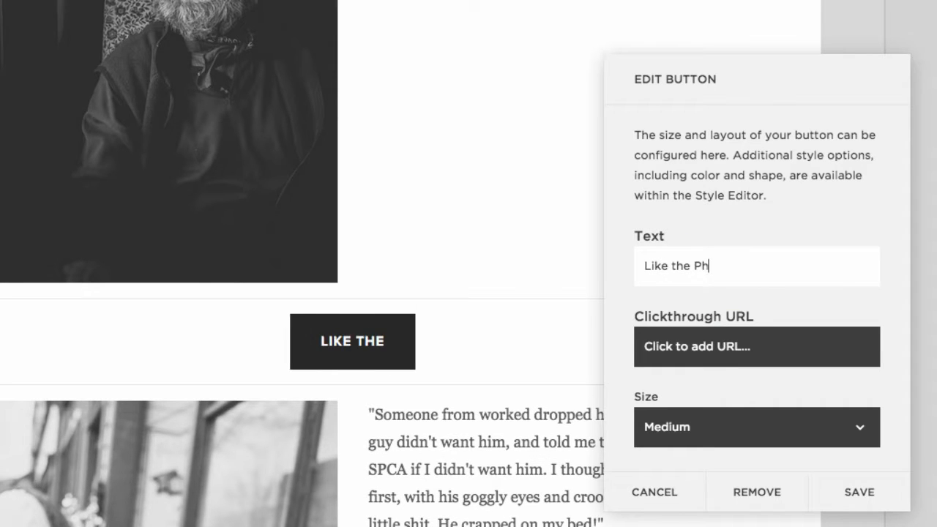
pyautogui.write("otos? you'l")
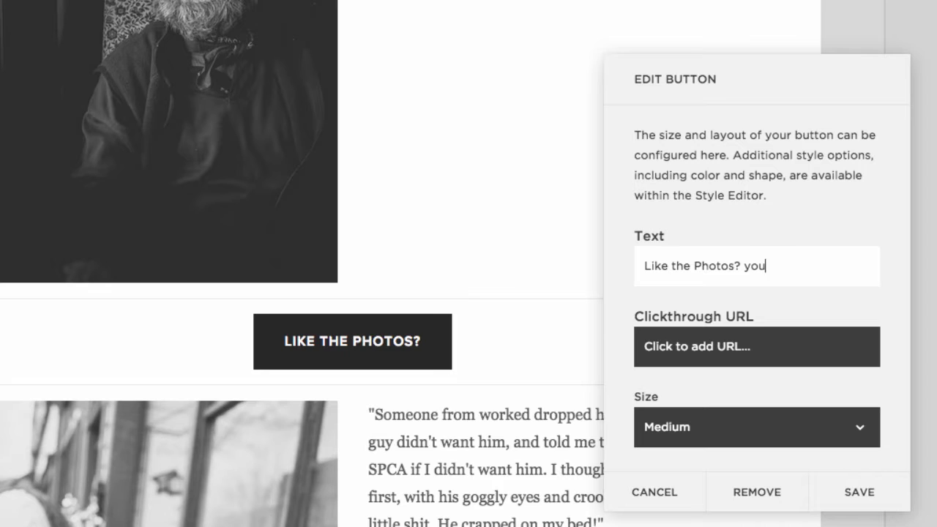
pyautogui.press('BackSpace')
pyautogui.press('BackSpace')
pyautogui.press('BackSpace')
pyautogui.write('Y')
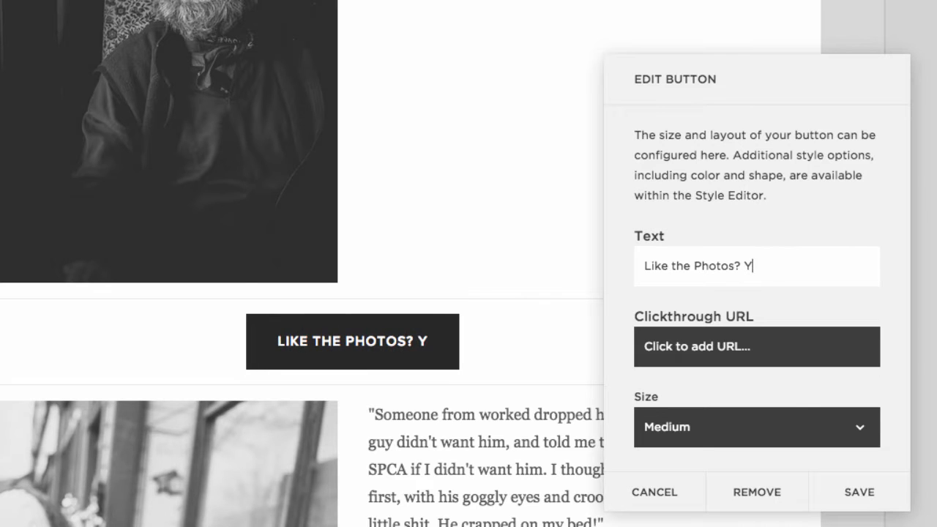
pyautogui.write("ou'll")
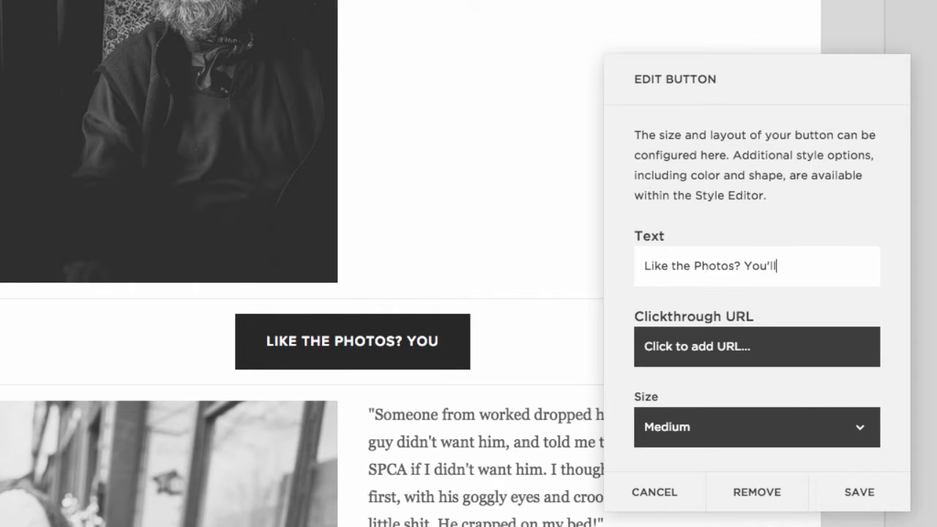
pyautogui.write(' love the book!')
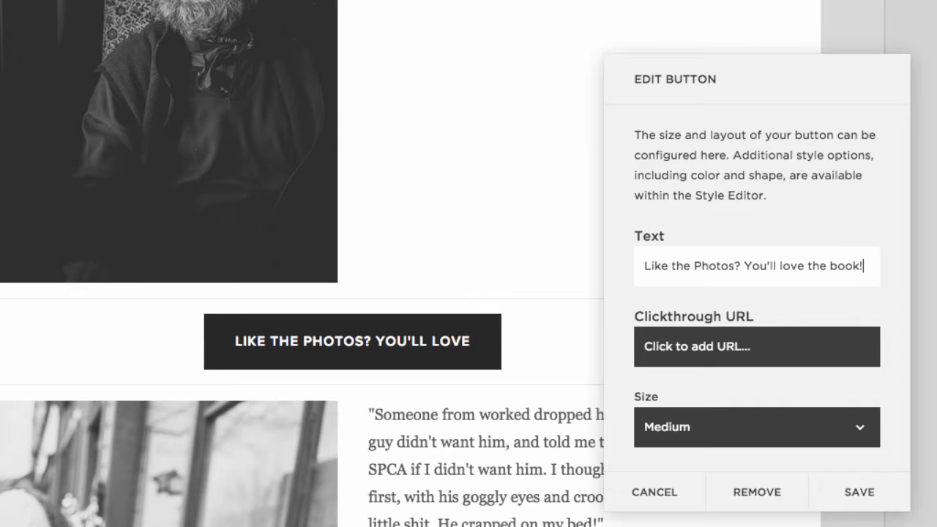
# Link the button's clickthrough URL to the site's Book page
pyautogui.click(709, 352)
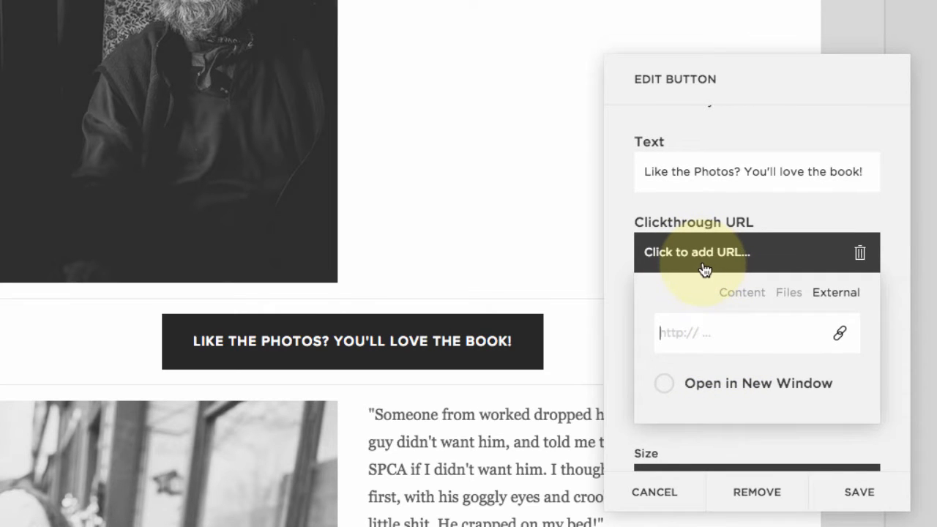
pyautogui.click(737, 292)
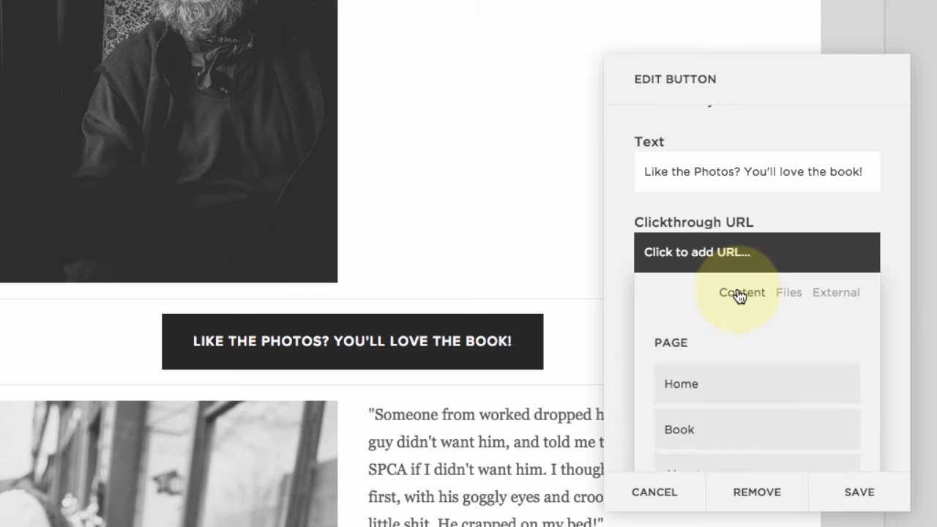
pyautogui.scroll(-3, 766, 360)
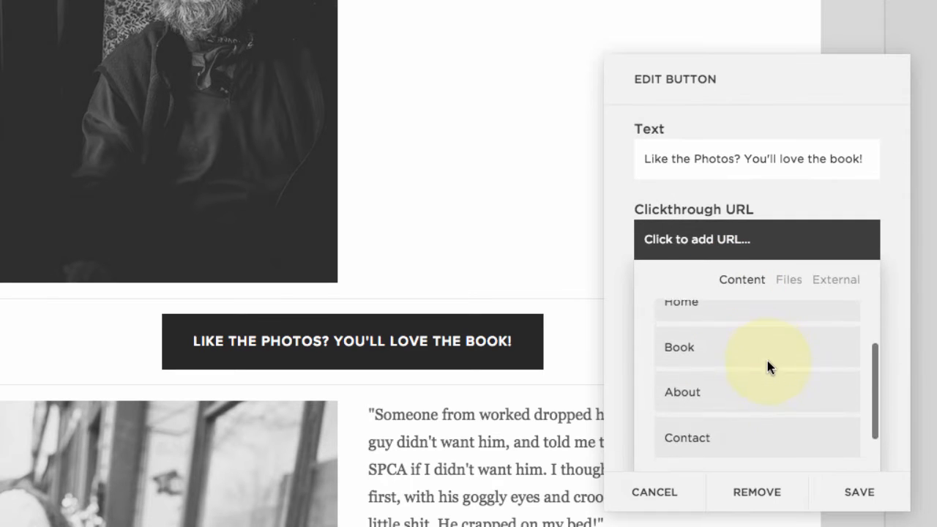
pyautogui.click(677, 346)
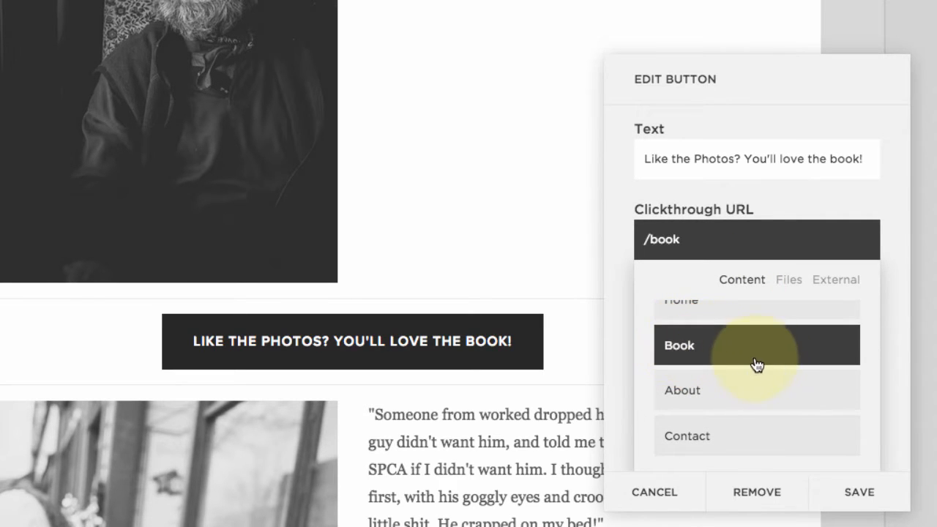
pyautogui.scroll(-4, 757, 365)
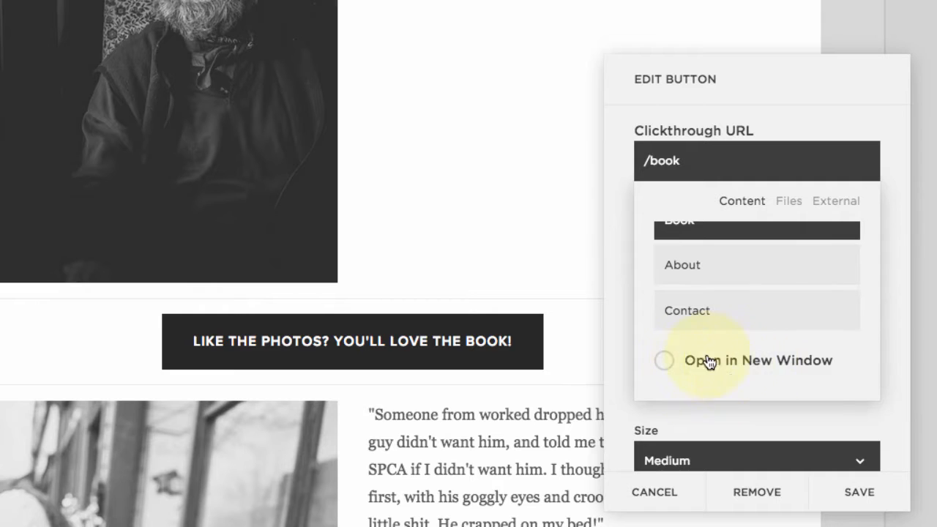
# Set the book button's size to Large, and save the button and the page
pyautogui.scroll(-3, 808, 376)
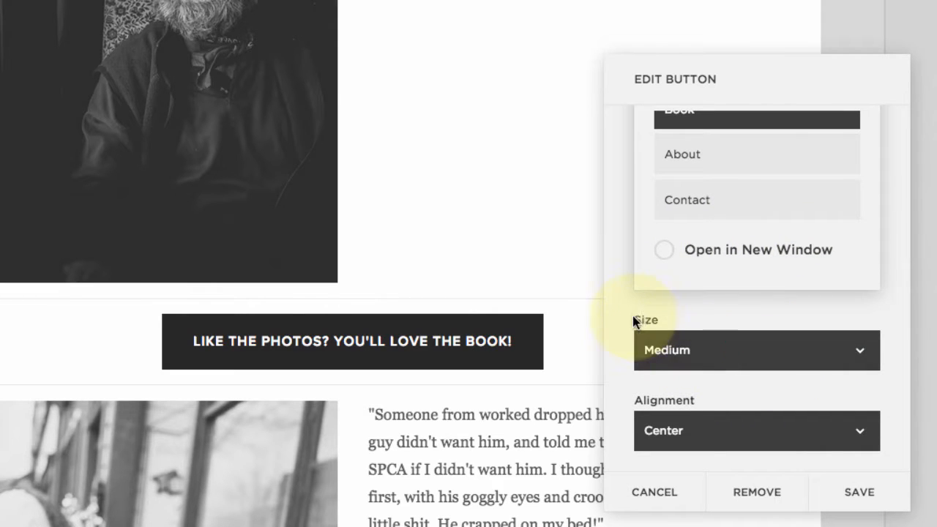
pyautogui.click(665, 344)
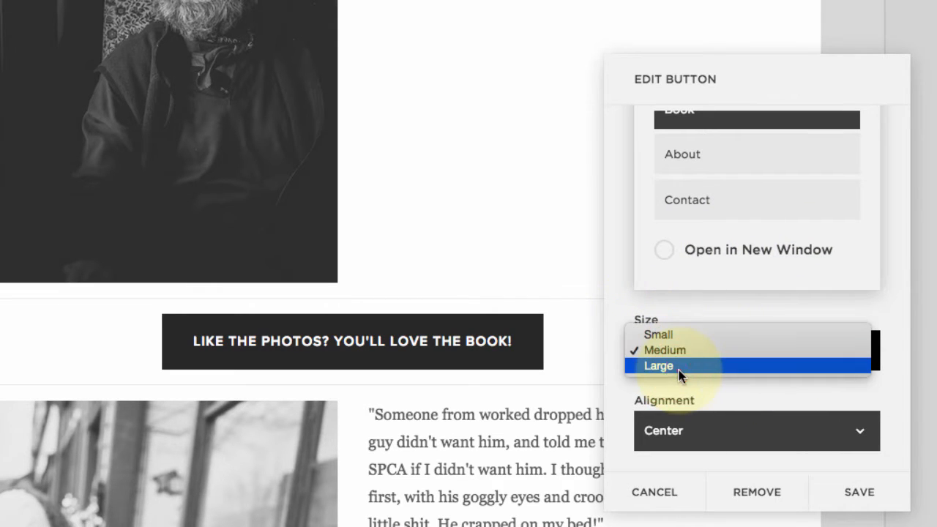
pyautogui.click(678, 366)
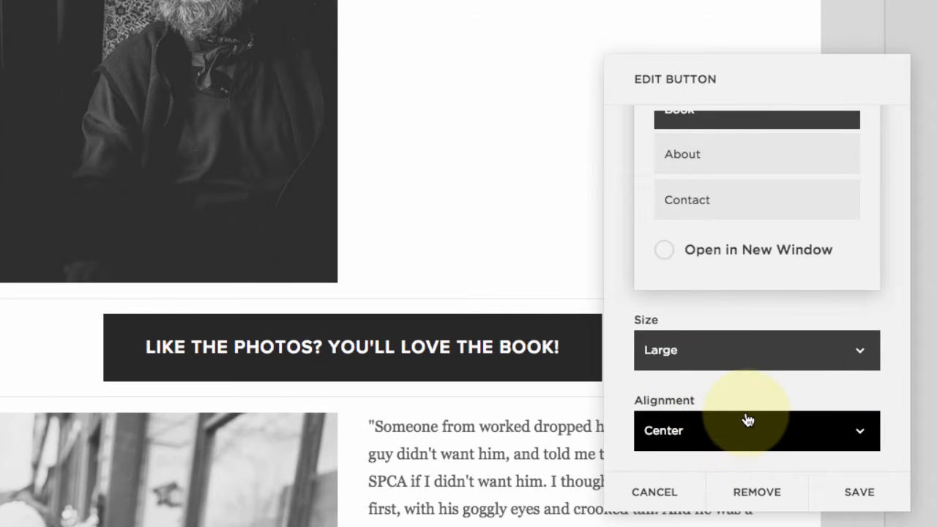
pyautogui.scroll(6, 745, 411)
pyautogui.click(859, 492)
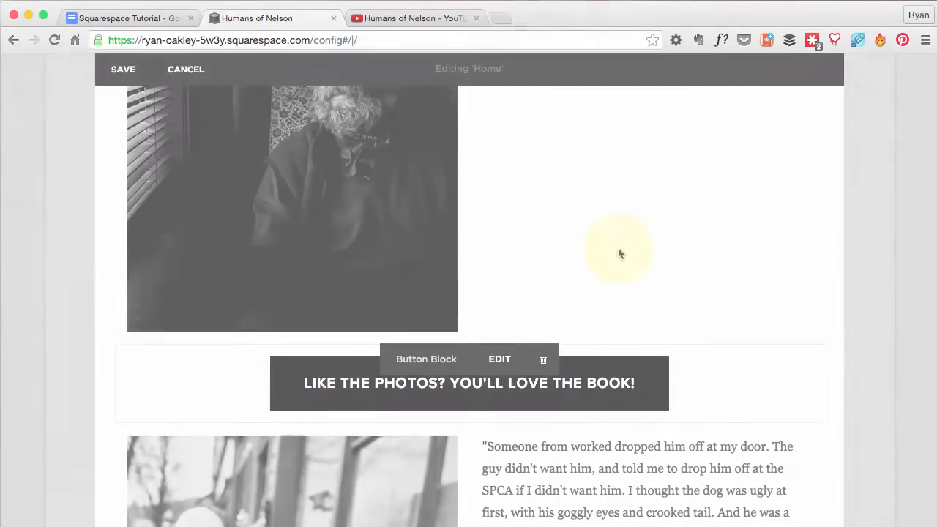
pyautogui.scroll(-1, 590, 351)
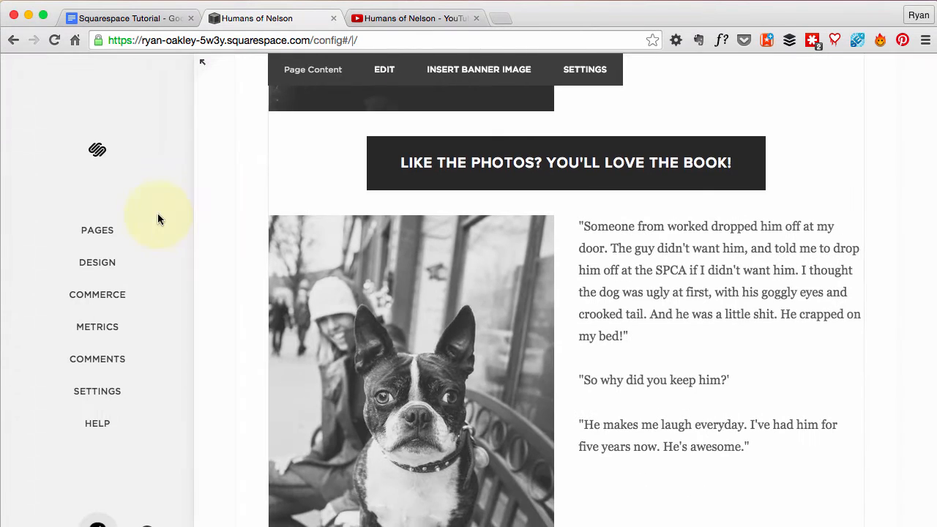
# Set the large button shape to Rounded in the site's Style Editor
pyautogui.click(103, 268)
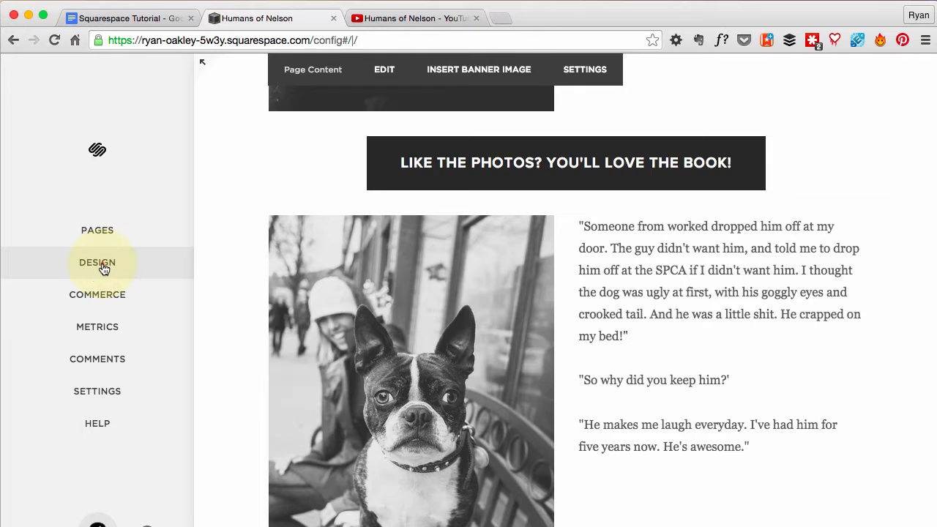
pyautogui.click(62, 256)
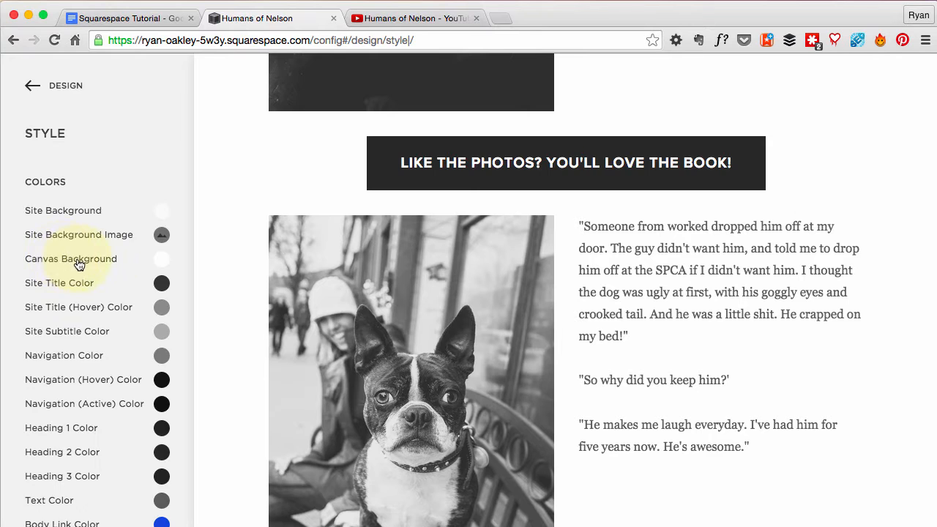
pyautogui.scroll(-5, 78, 262)
pyautogui.scroll(-10, 79, 264)
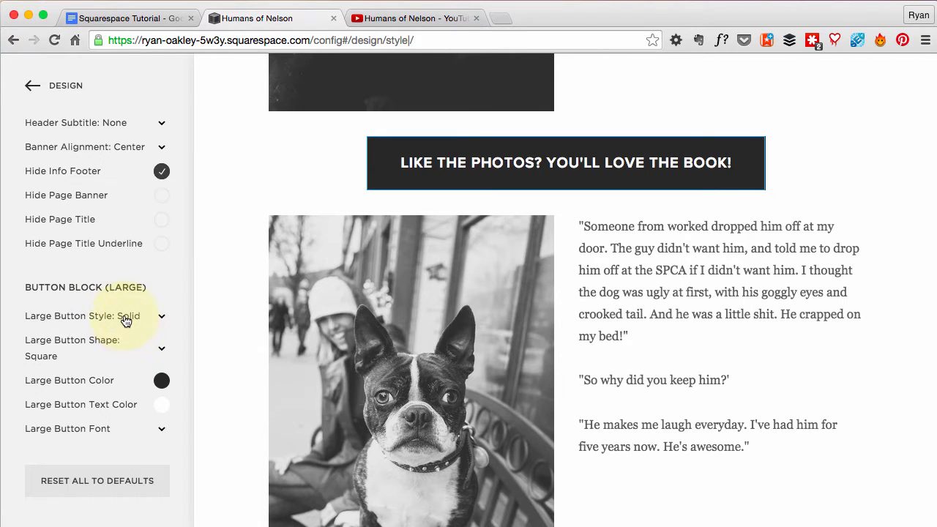
pyautogui.click(94, 353)
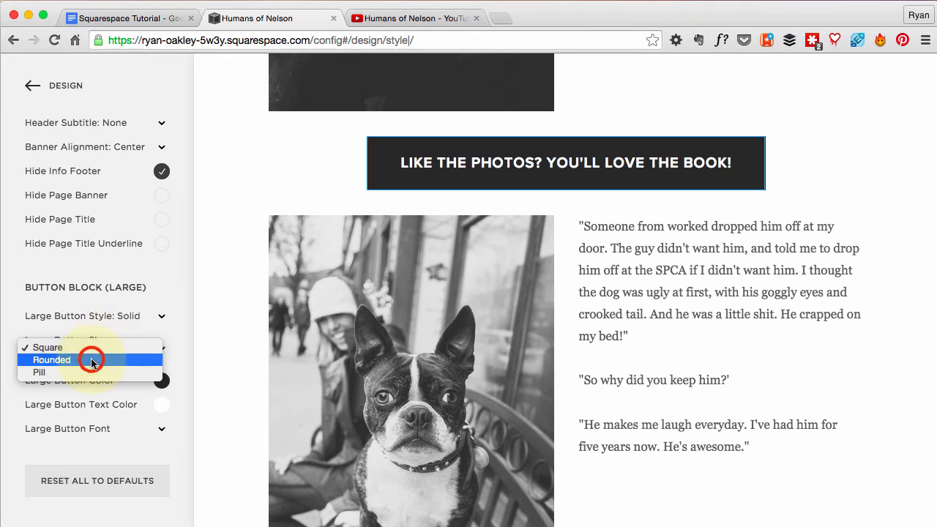
pyautogui.click(91, 360)
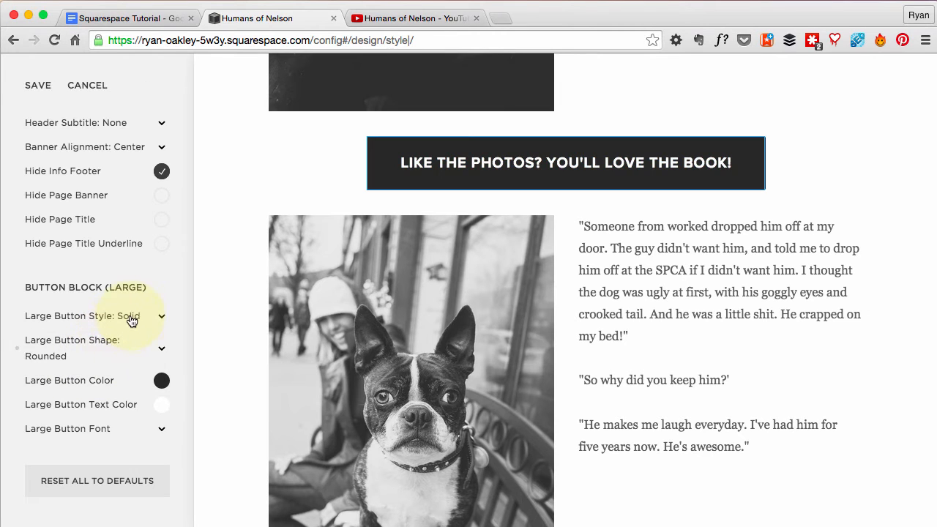
# Check the published orange book button in Safari, return to Chrome and set the large button style to Outline
pyautogui.press('super+Tab')
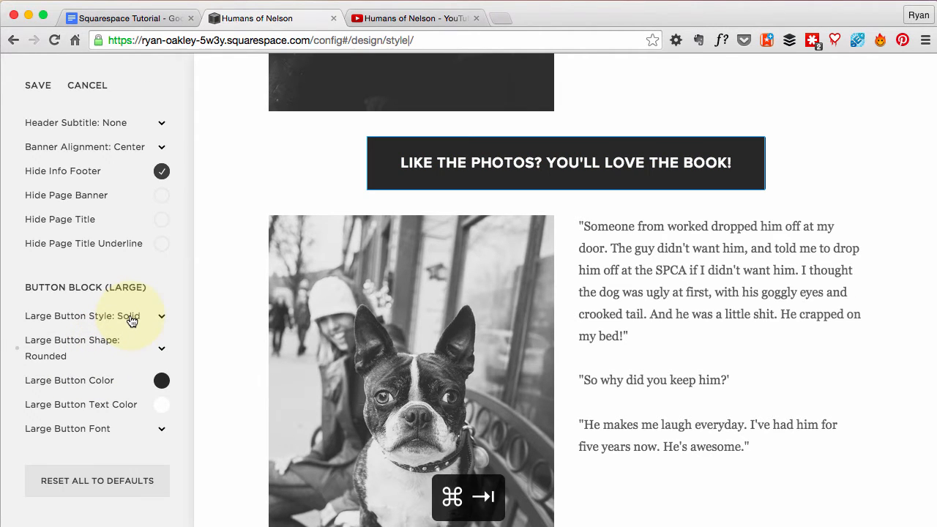
pyautogui.press('super+Tab')
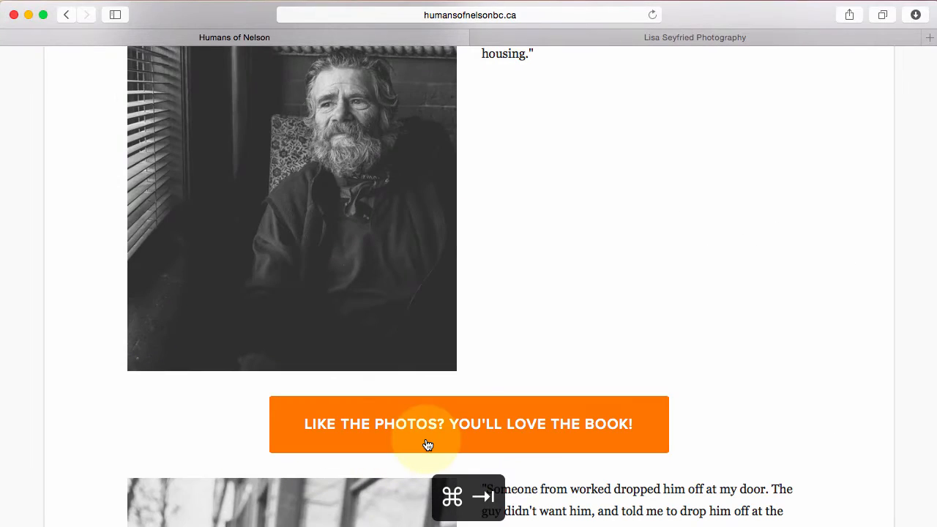
pyautogui.press('super+Tab')
pyautogui.click(99, 318)
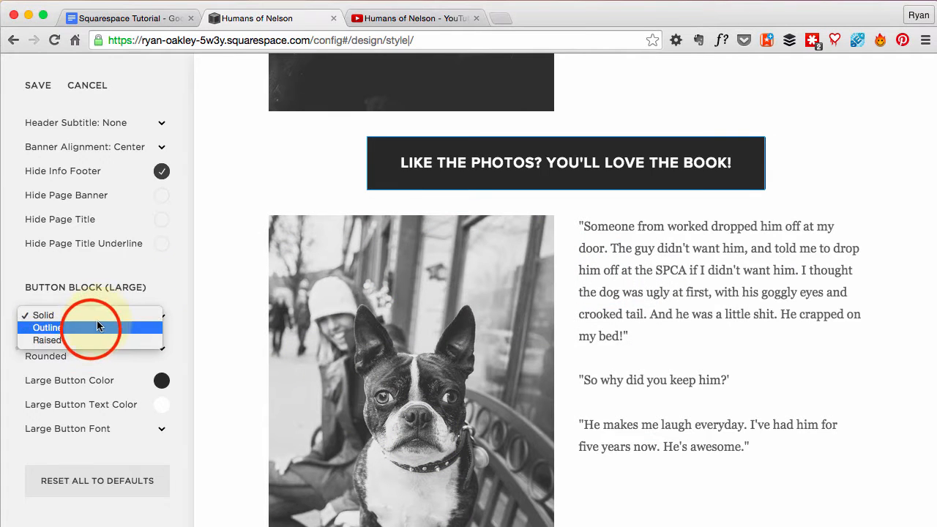
pyautogui.click(91, 328)
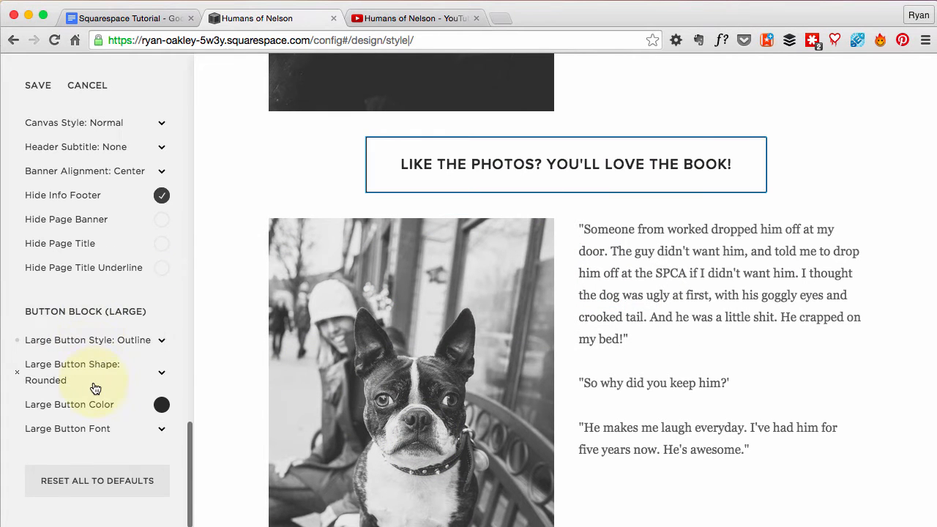
# Set the large button color to #ff9900 and save the style changes
pyautogui.click(99, 408)
pyautogui.click(82, 344)
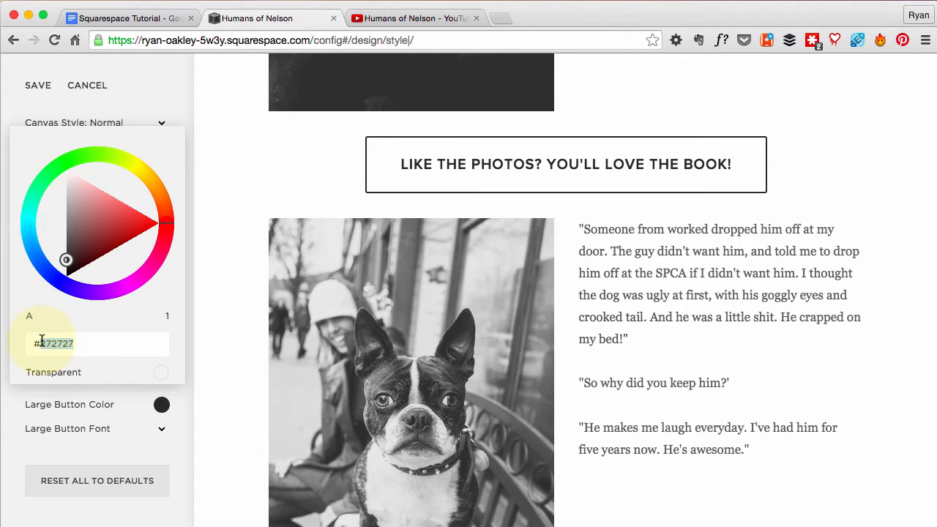
pyautogui.write('#ff990')
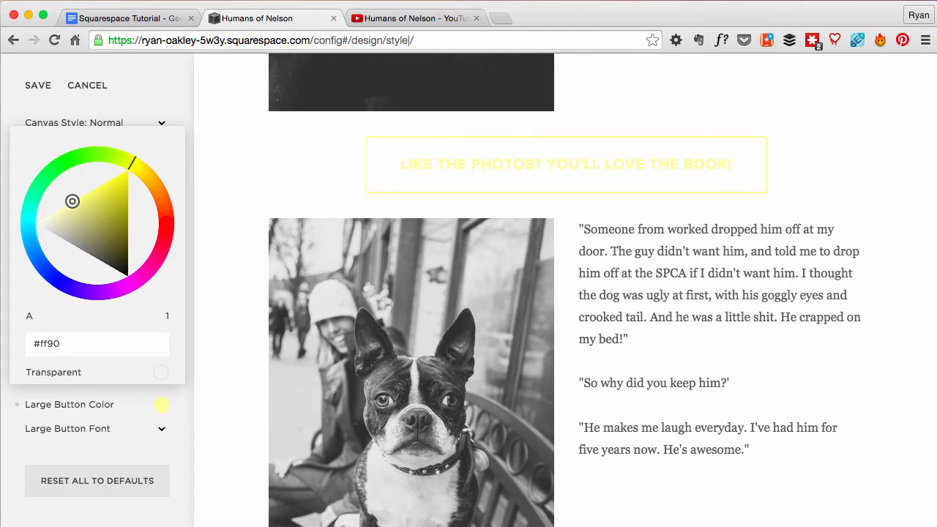
pyautogui.write('0')
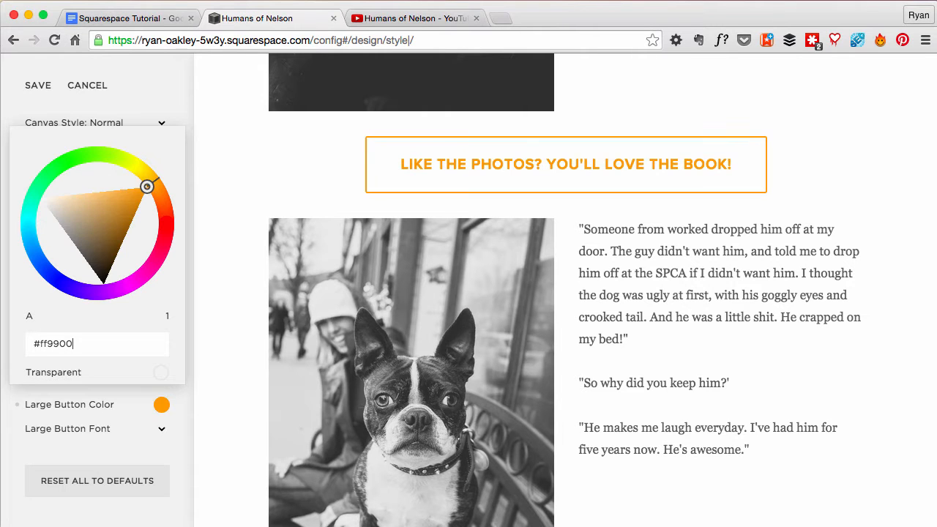
pyautogui.click(228, 394)
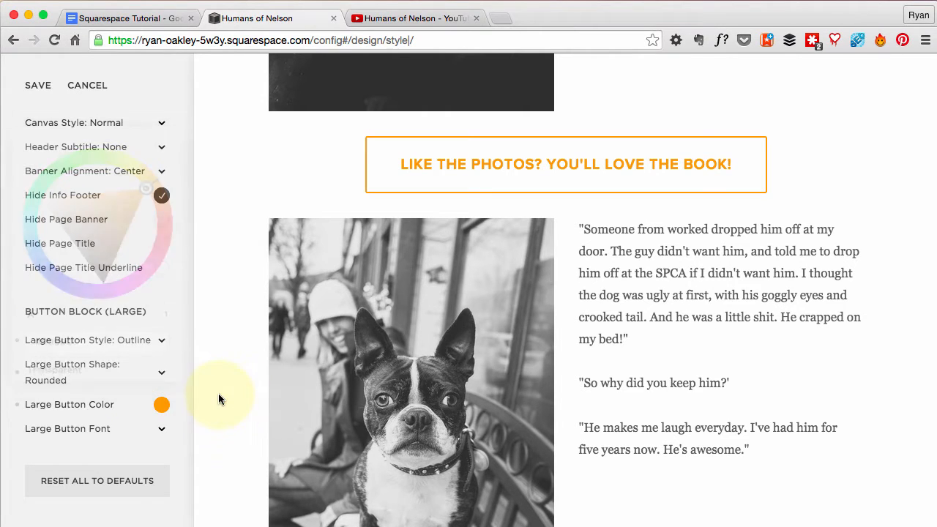
pyautogui.click(38, 85)
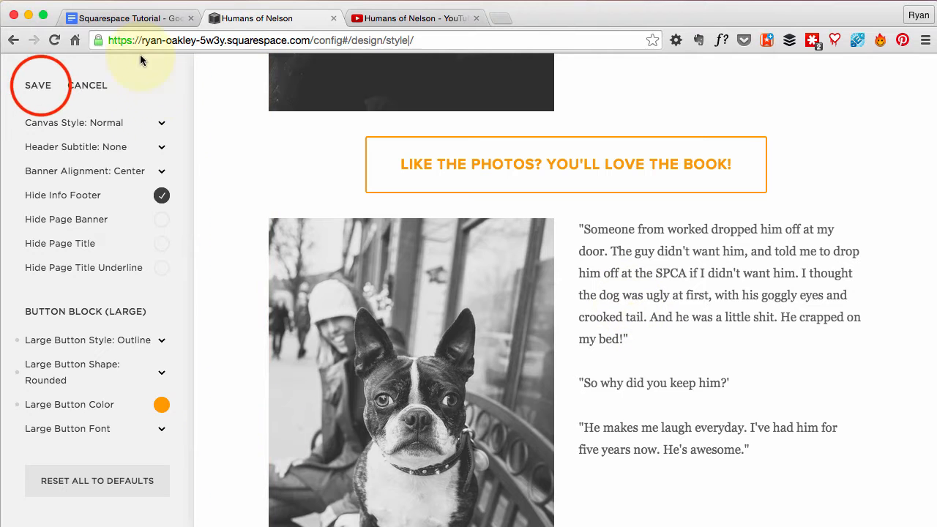
# Leave the design settings and open the Home page from the site's page list
pyautogui.click(74, 85)
pyautogui.click(74, 87)
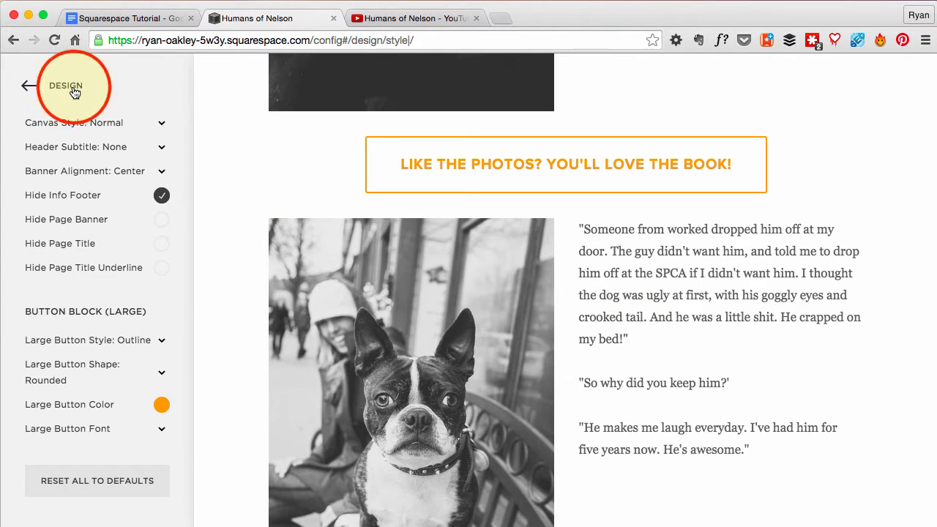
pyautogui.click(63, 86)
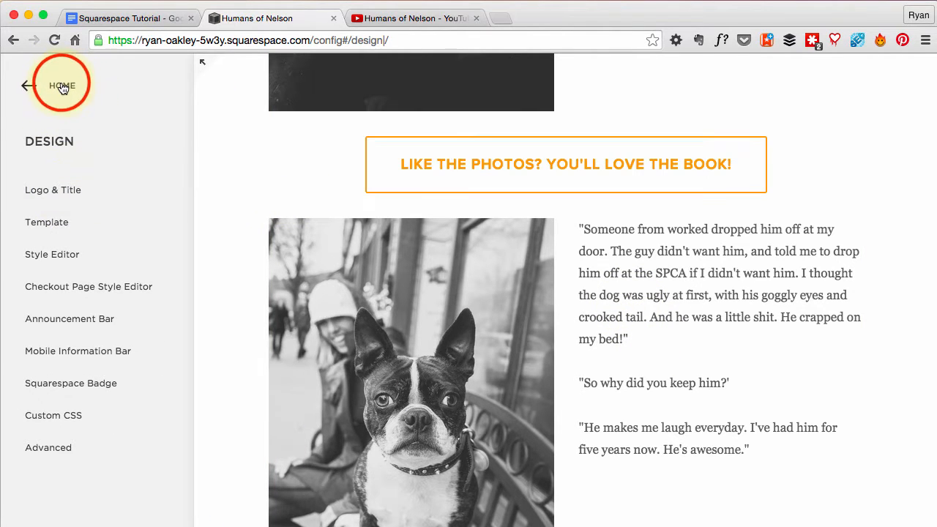
pyautogui.click(82, 223)
pyautogui.click(86, 230)
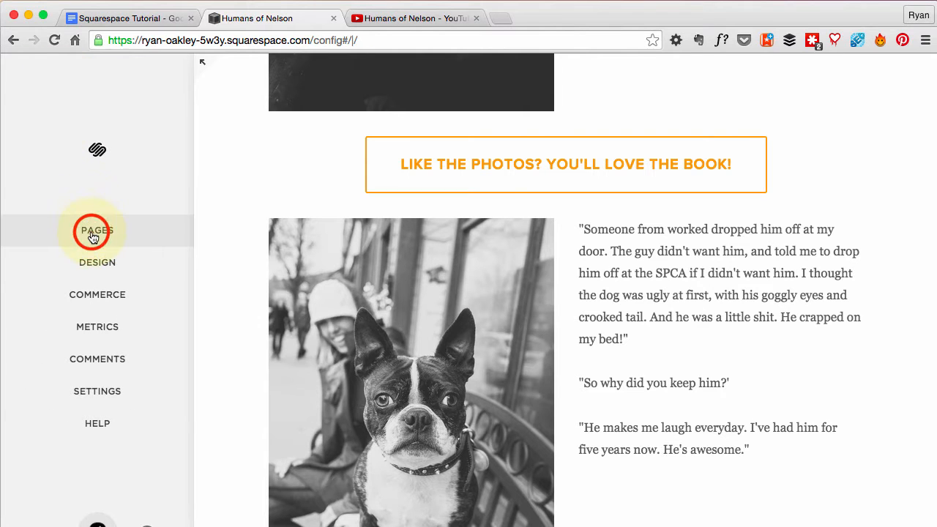
pyautogui.click(84, 183)
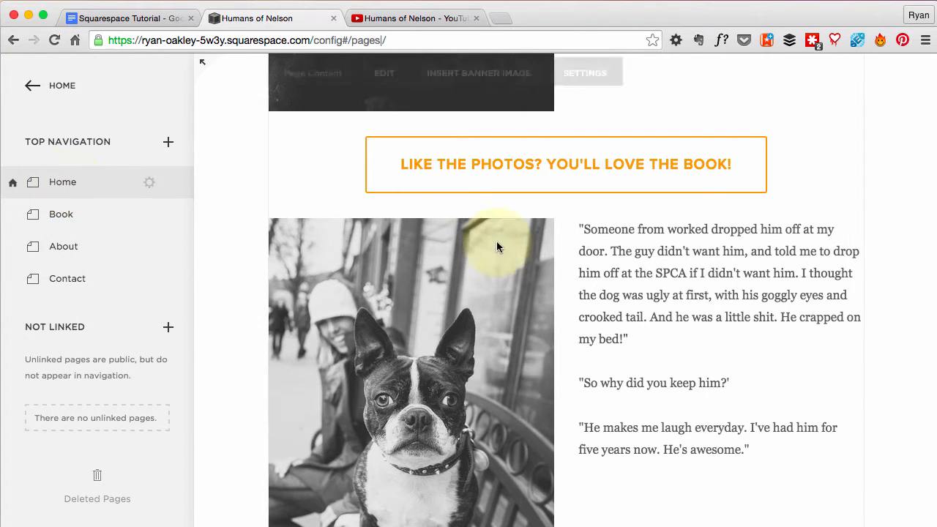
# Look through the photos and stories on the Home page down to the footer content
pyautogui.scroll(-10, 814, 362)
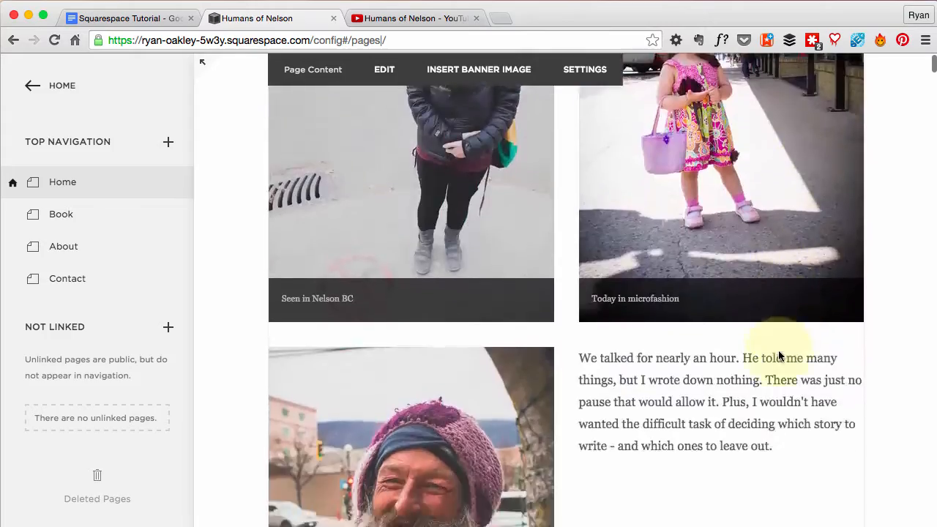
pyautogui.scroll(-10, 771, 351)
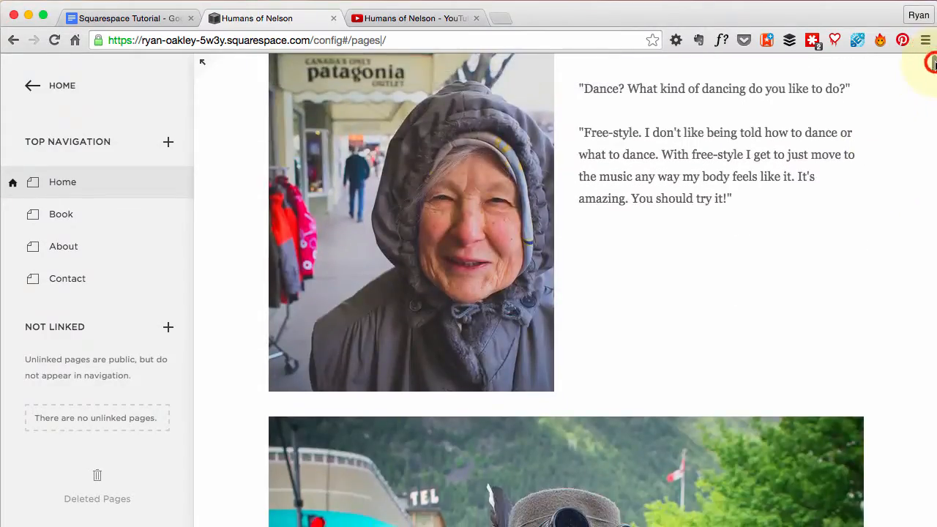
pyautogui.scroll(5, 929, 88)
pyautogui.scroll(5, 782, 202)
pyautogui.scroll(-15, 642, 293)
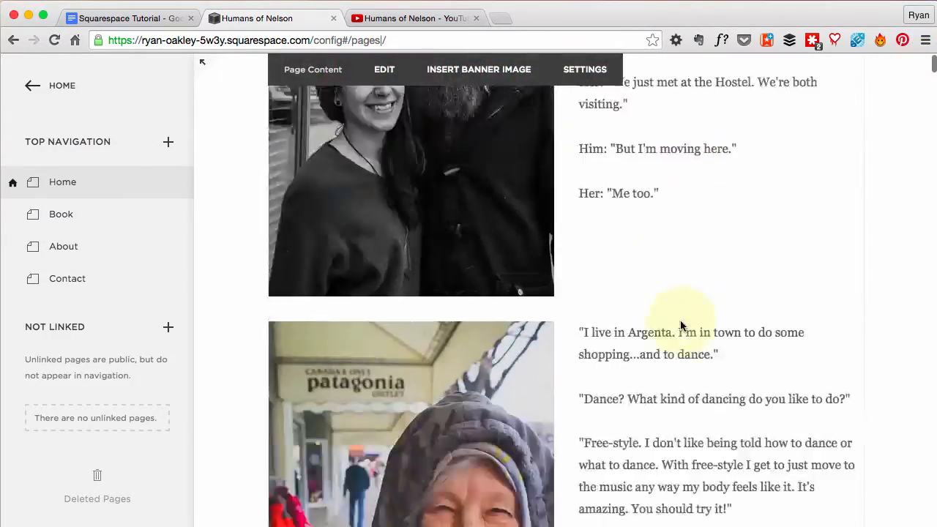
pyautogui.scroll(-20, 676, 338)
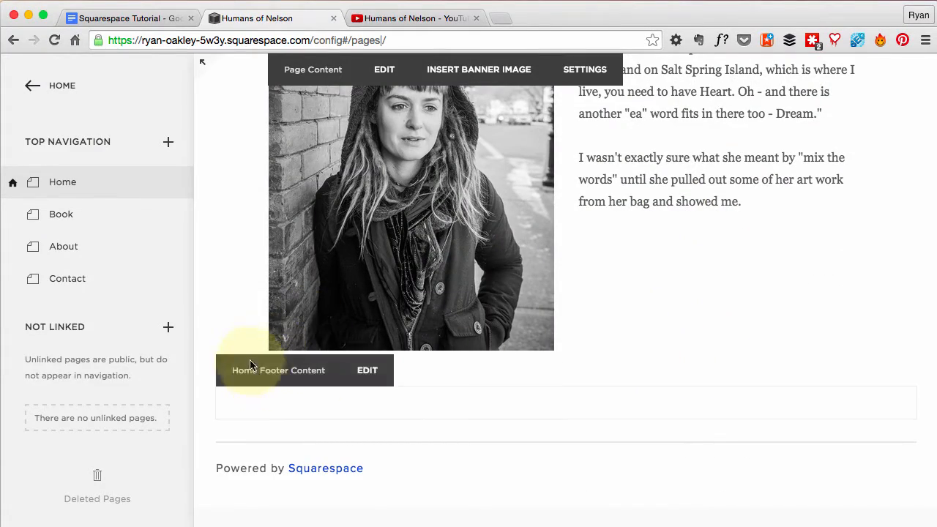
# Open the Home page's content for editing
pyautogui.click(656, 322)
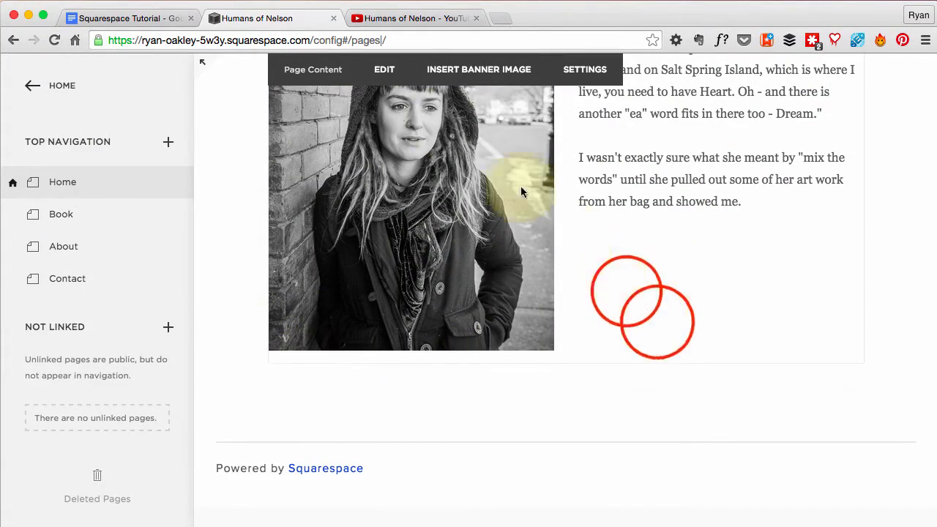
pyautogui.click(626, 292)
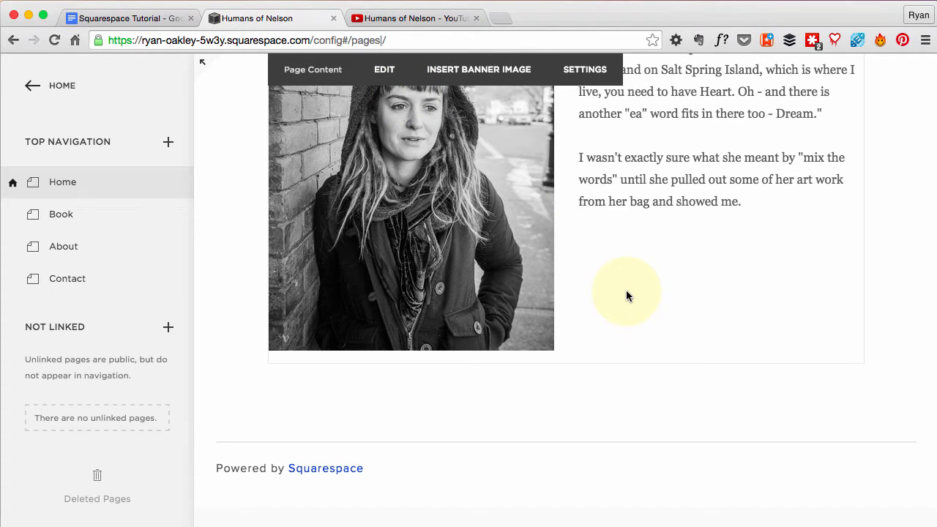
pyautogui.click(384, 71)
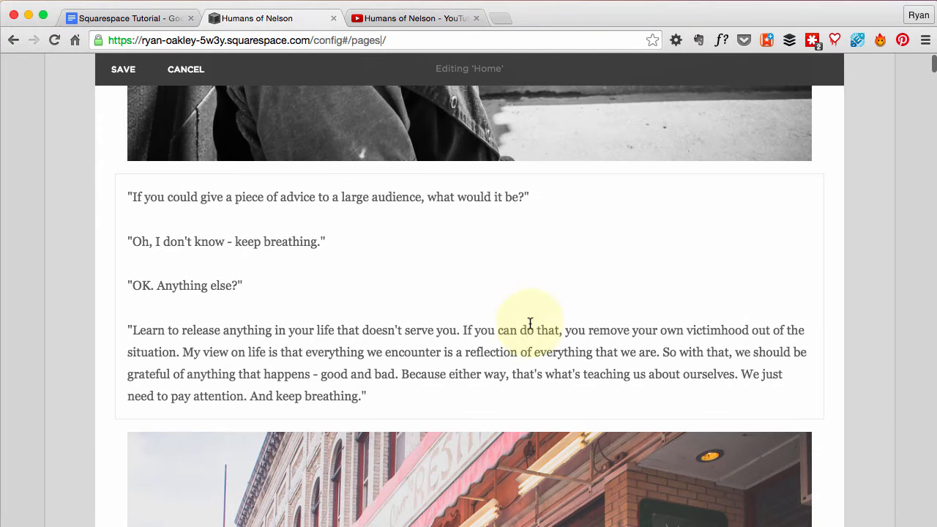
# Add a Button block below the last photo and story on the Home page
pyautogui.scroll(-20, 524, 340)
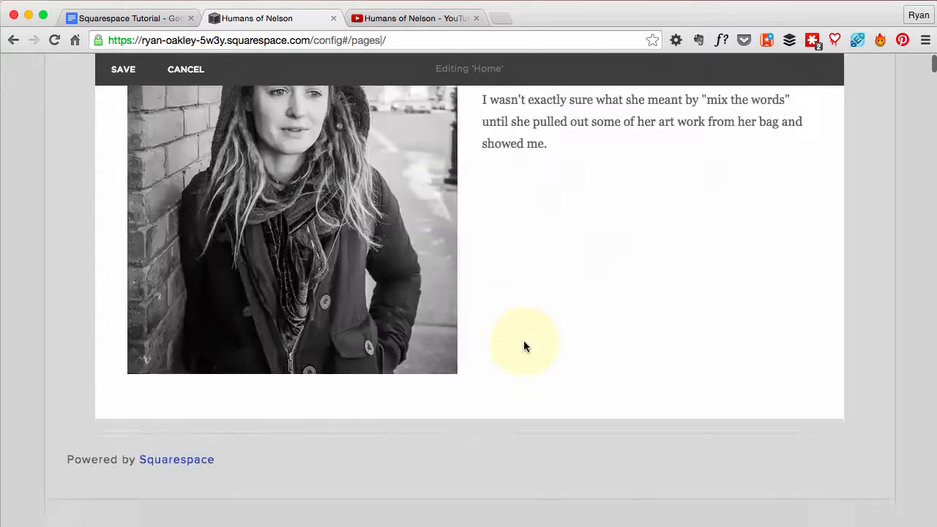
pyautogui.click(109, 386)
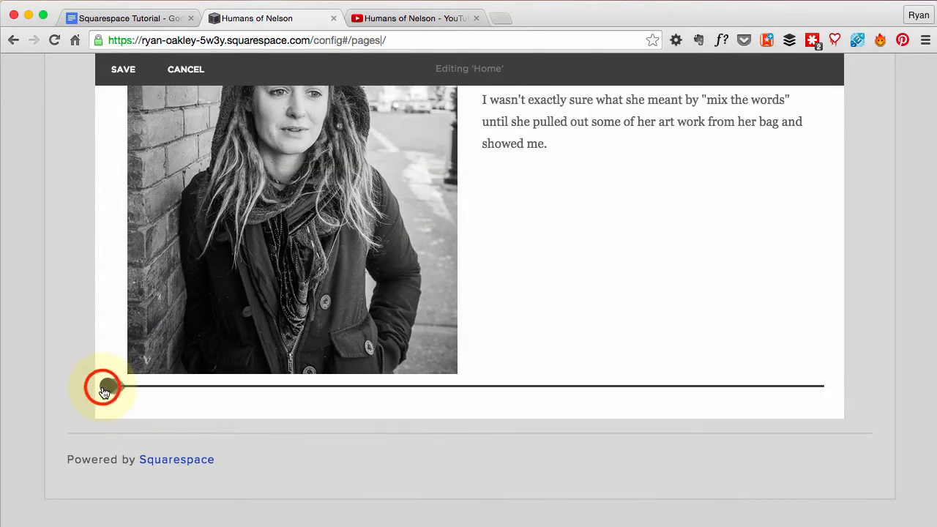
pyautogui.scroll(-10, 278, 407)
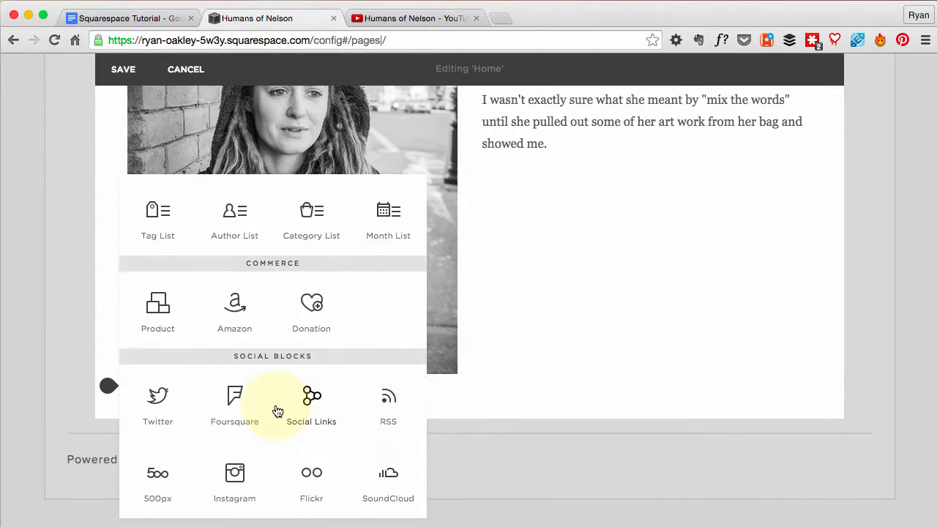
pyautogui.scroll(5, 290, 345)
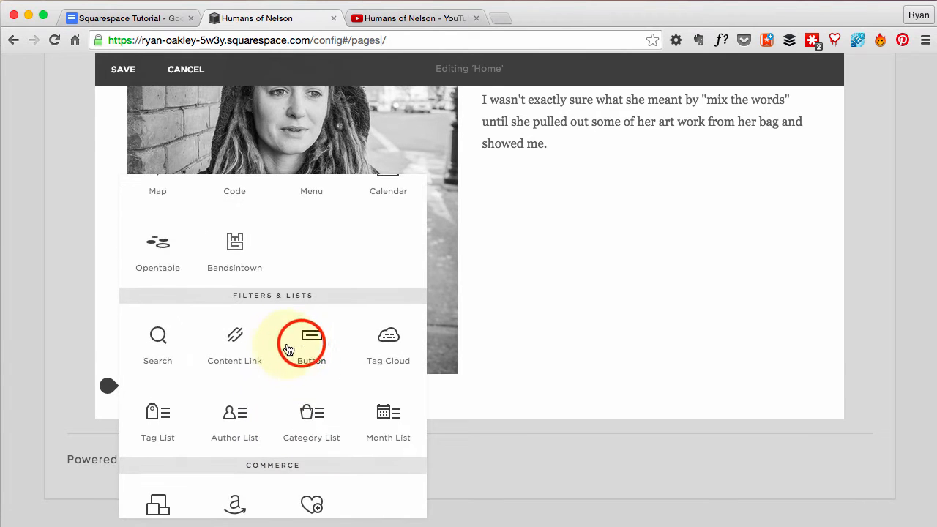
pyautogui.click(304, 349)
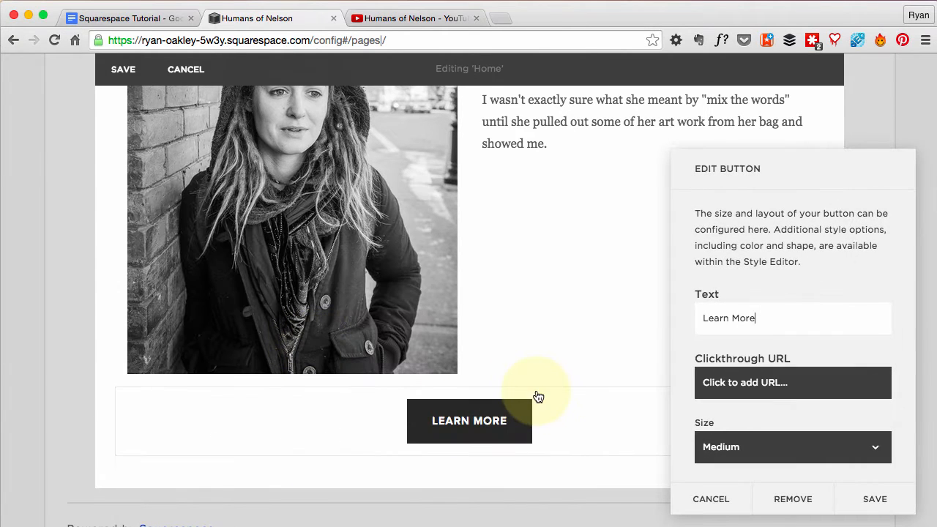
# Set the new button's text to "Get the Book", matching the button at the end of the live Humans of Nelson site in Safari
pyautogui.press('super+Tab')
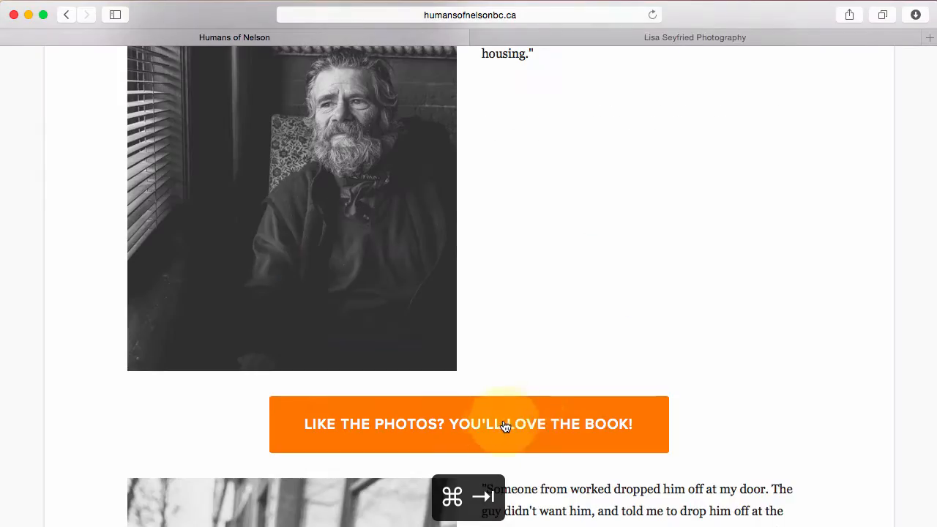
pyautogui.scroll(-15, 512, 420)
pyautogui.scroll(-20, 530, 416)
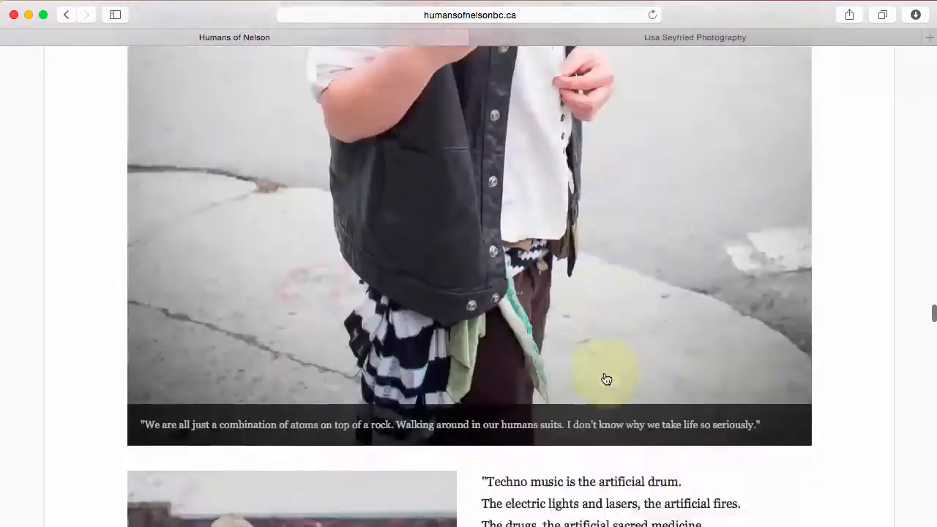
pyautogui.scroll(-10, 601, 376)
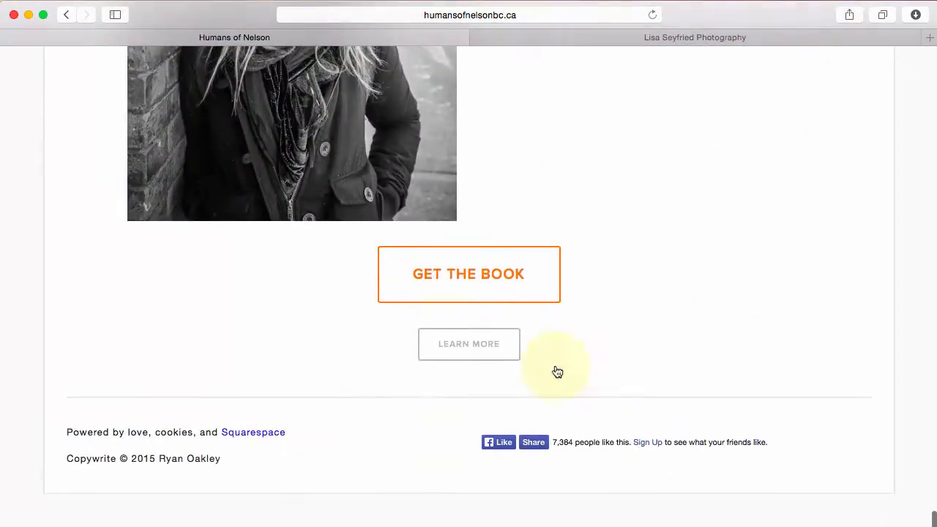
pyautogui.press('super+Tab')
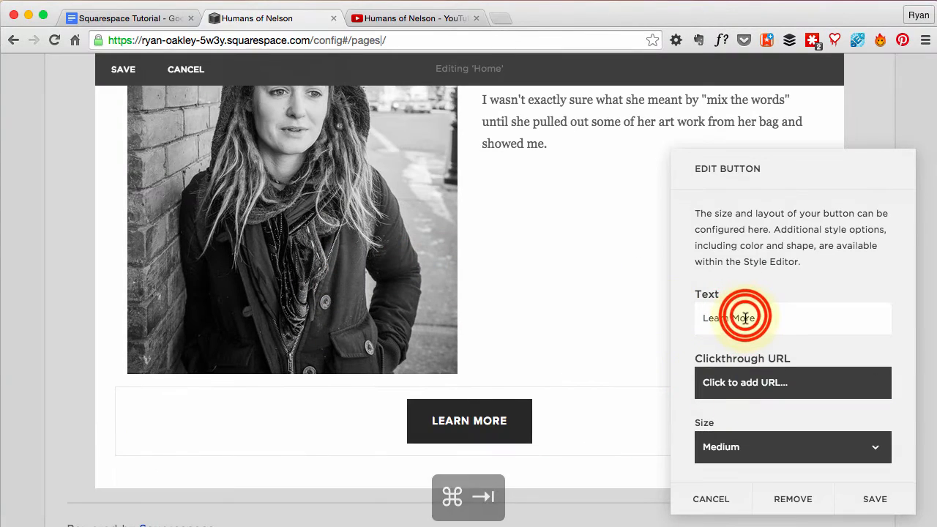
pyautogui.tripleClick(745, 317)
pyautogui.write('Get')
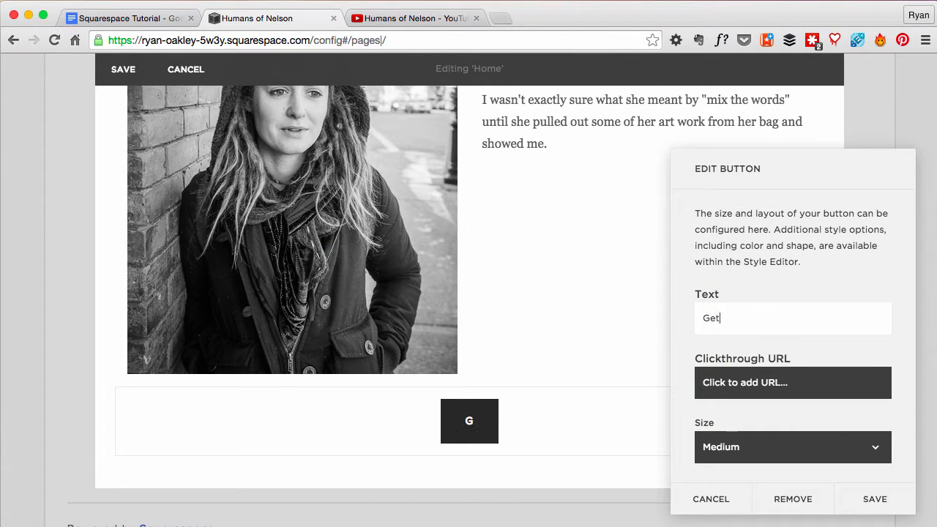
pyautogui.write(' the Book')
# Link the Get the Book button to the site's Book page as its clickthrough URL
pyautogui.click(767, 382)
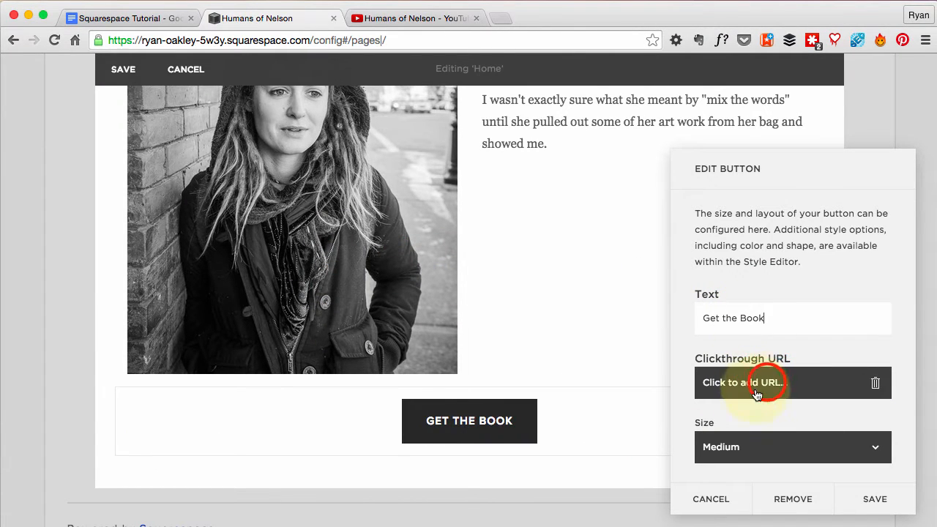
pyautogui.click(776, 415)
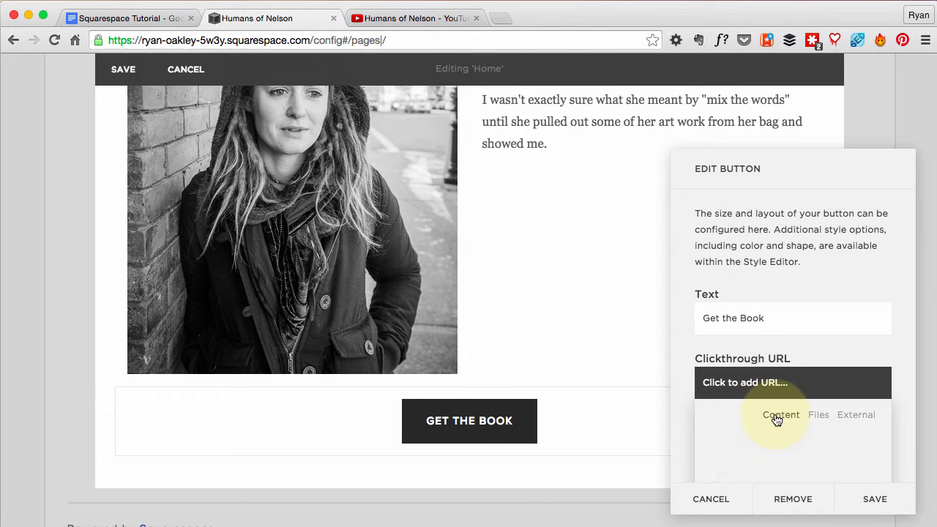
pyautogui.scroll(-2, 750, 451)
pyautogui.scroll(1, 751, 451)
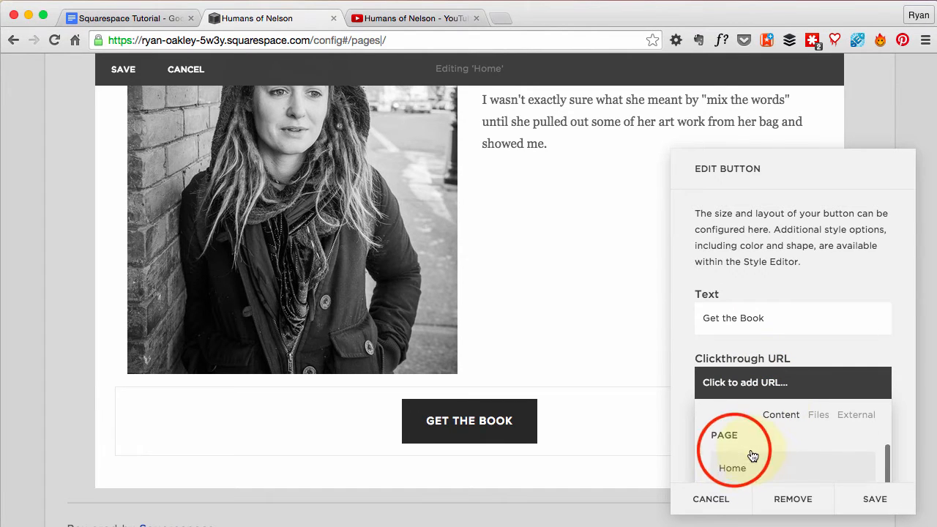
pyautogui.scroll(-2, 751, 451)
pyautogui.click(731, 450)
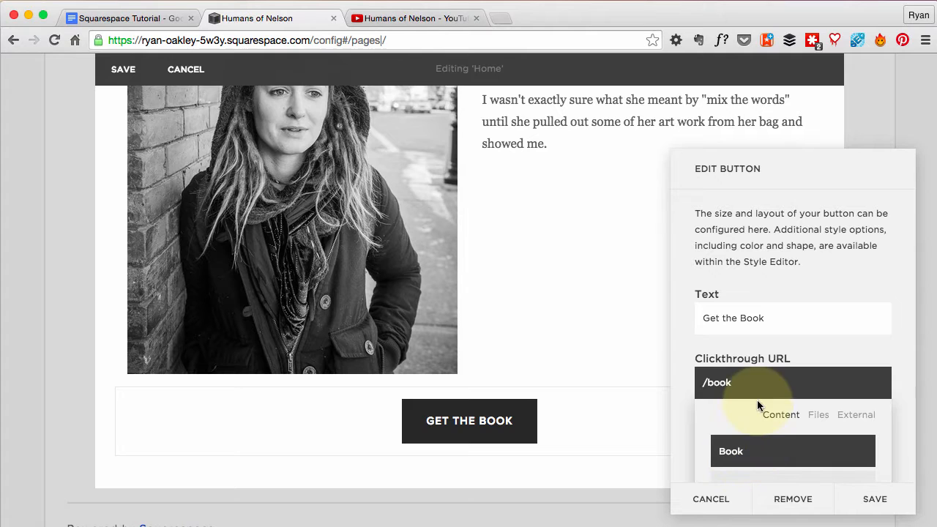
pyautogui.click(679, 383)
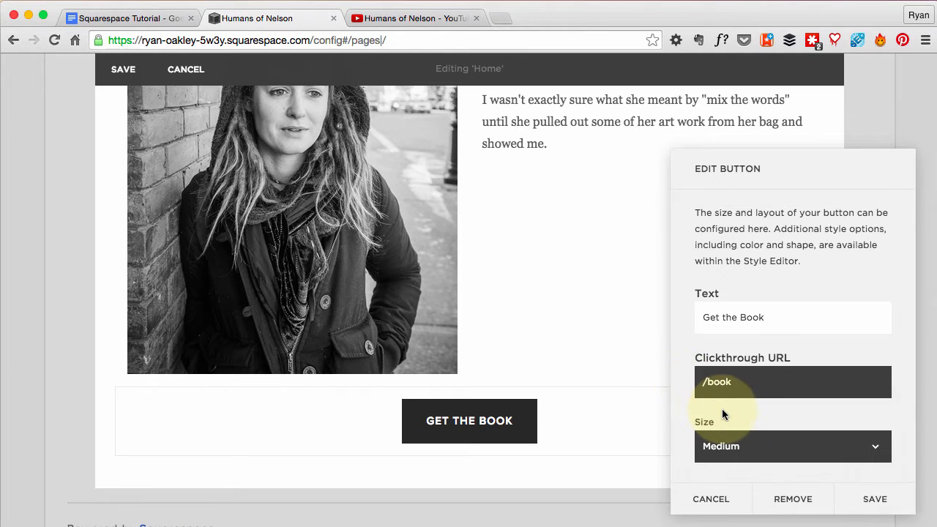
# Set the Get the Book button's size to Large, compare it with the live site, and save the button
pyautogui.scroll(-2, 703, 410)
pyautogui.click(725, 379)
pyautogui.click(726, 397)
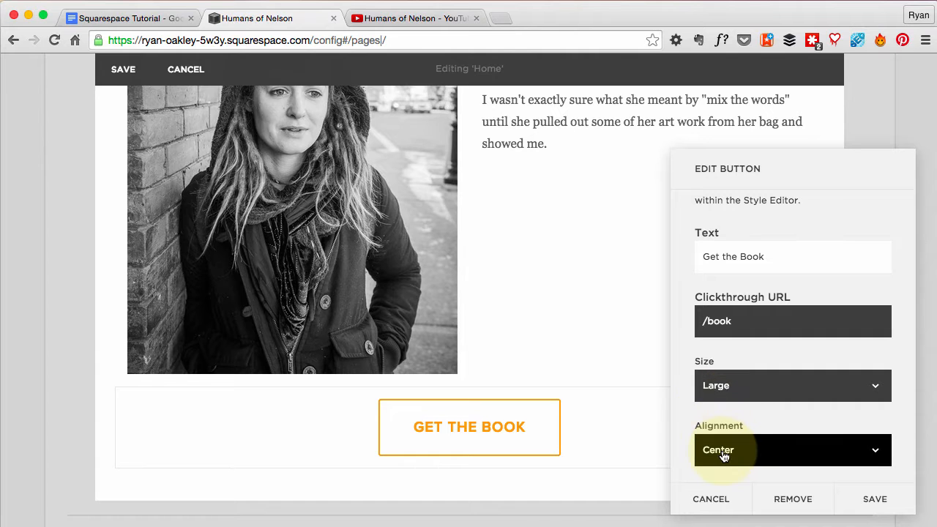
pyautogui.press('super+Tab')
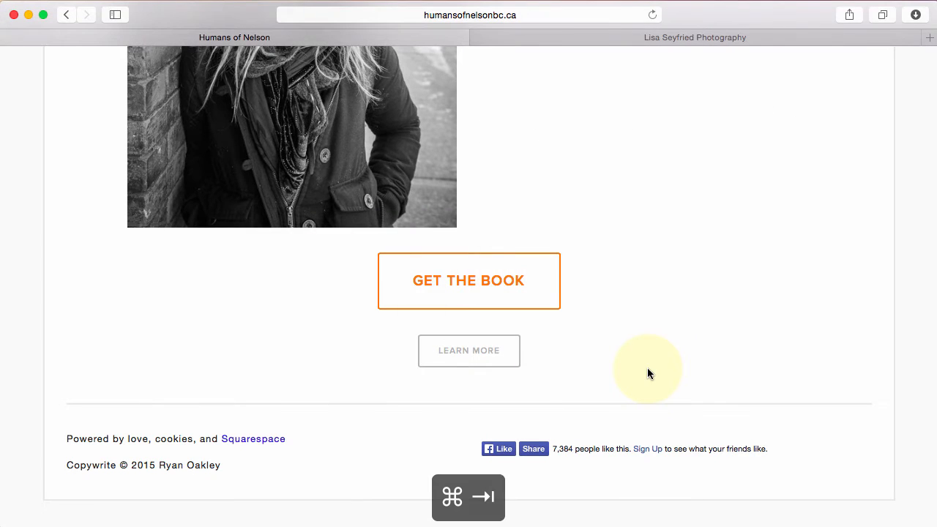
pyautogui.press('super+Tab')
pyautogui.scroll(-1, 647, 374)
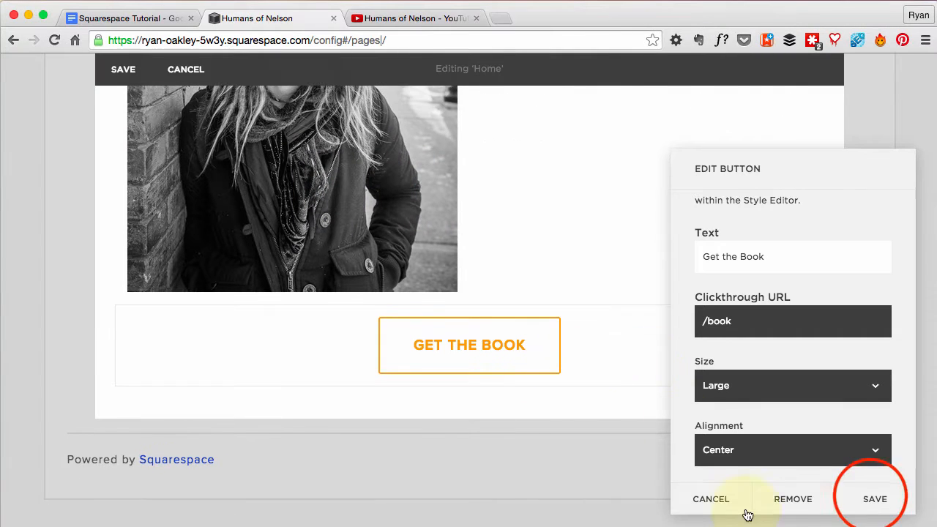
pyautogui.click(871, 497)
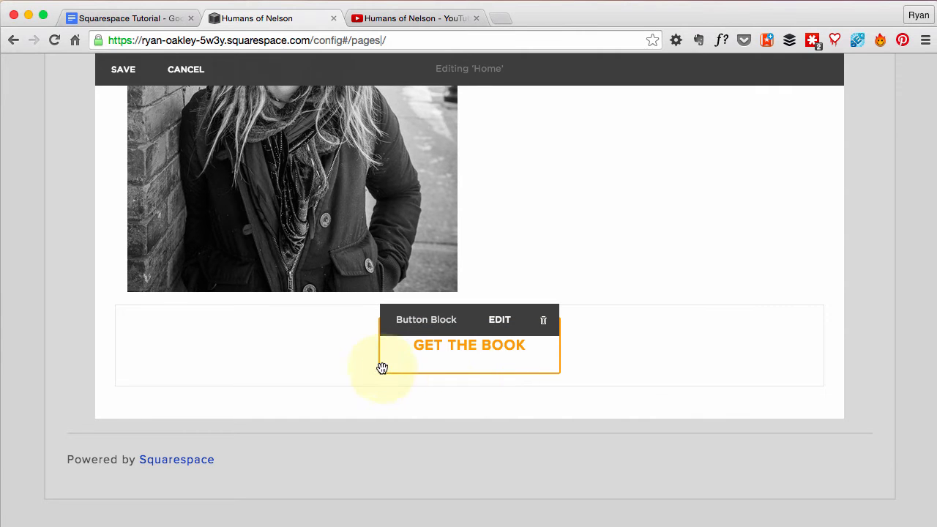
# Add a second Button block directly below the Get the Book button
pyautogui.click(116, 386)
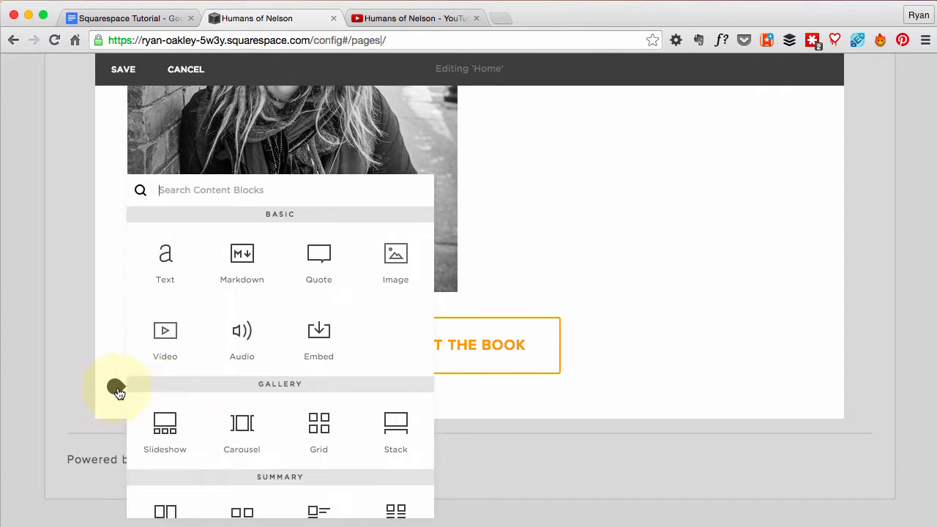
pyautogui.scroll(-8, 285, 393)
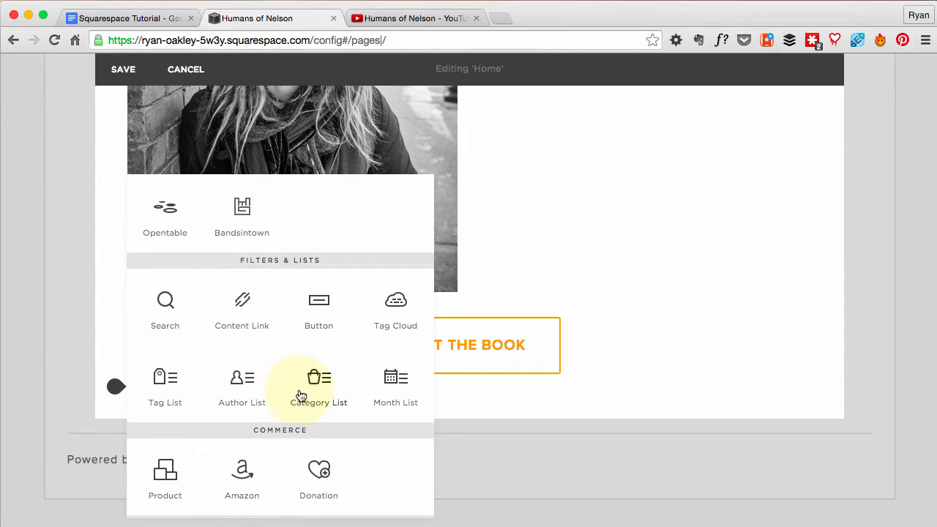
pyautogui.scroll(1, 301, 396)
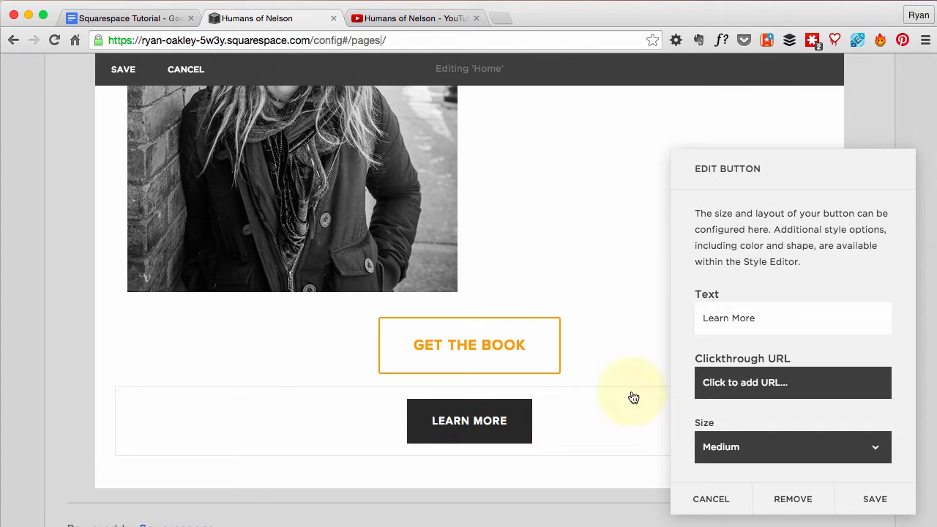
# Check the live site's button again and set the Learn More button's size to Small
pyautogui.press('super+Tab')
pyautogui.press('super+Tab')
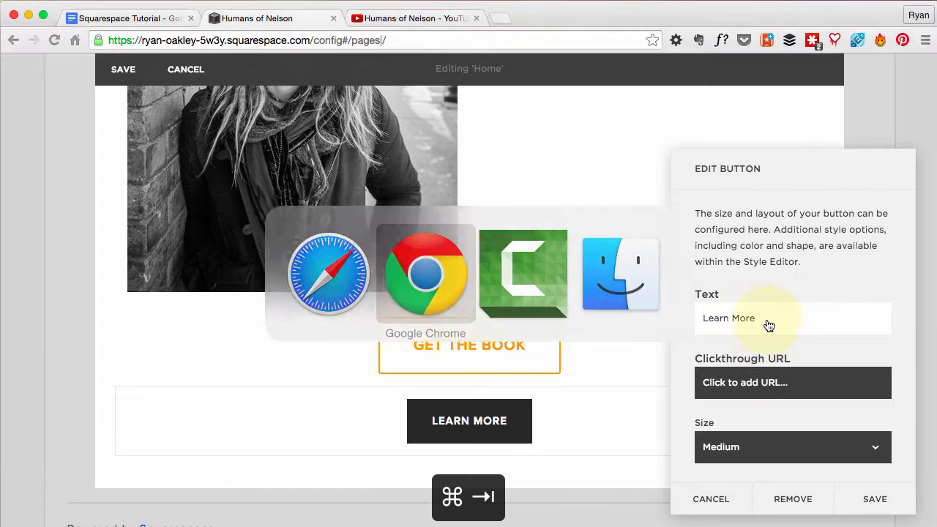
pyautogui.click(752, 446)
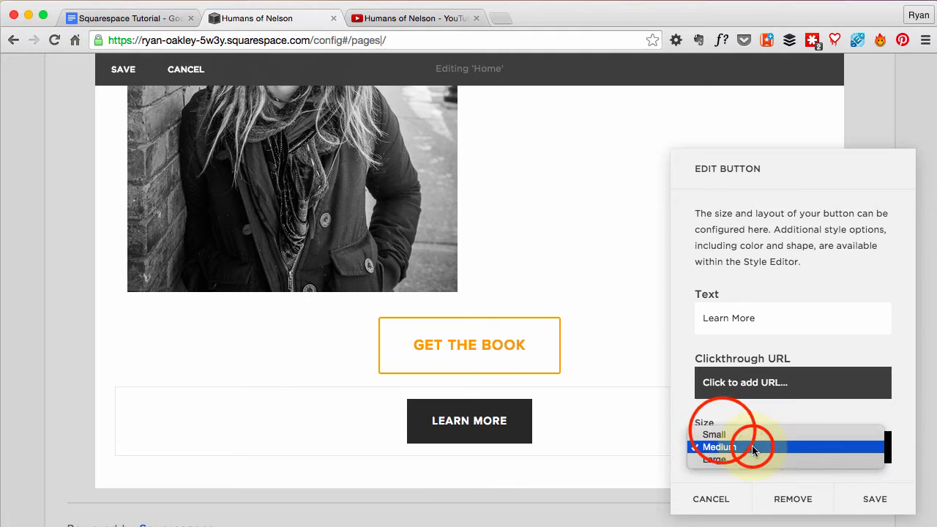
pyautogui.click(721, 435)
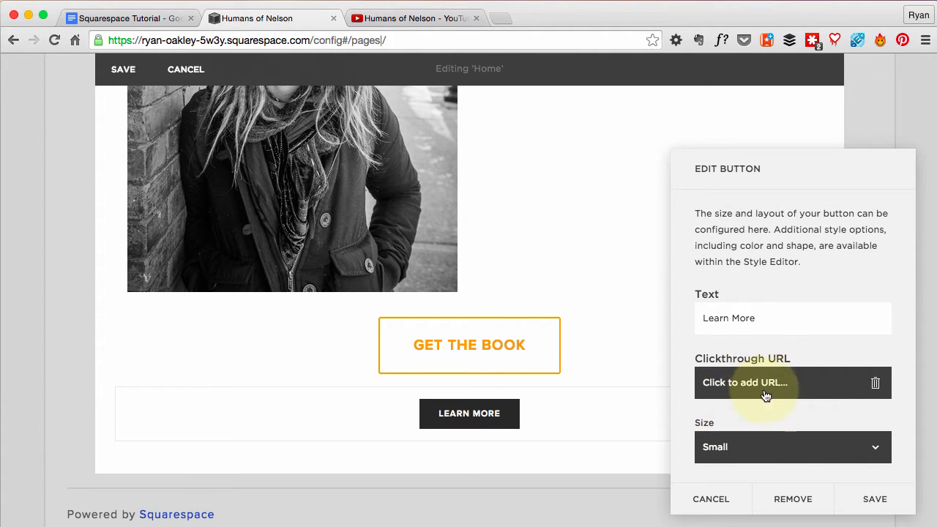
# Link the Learn More button to the site's About page as its clickthrough URL
pyautogui.scroll(-2, 766, 393)
pyautogui.scroll(1, 768, 368)
pyautogui.click(754, 350)
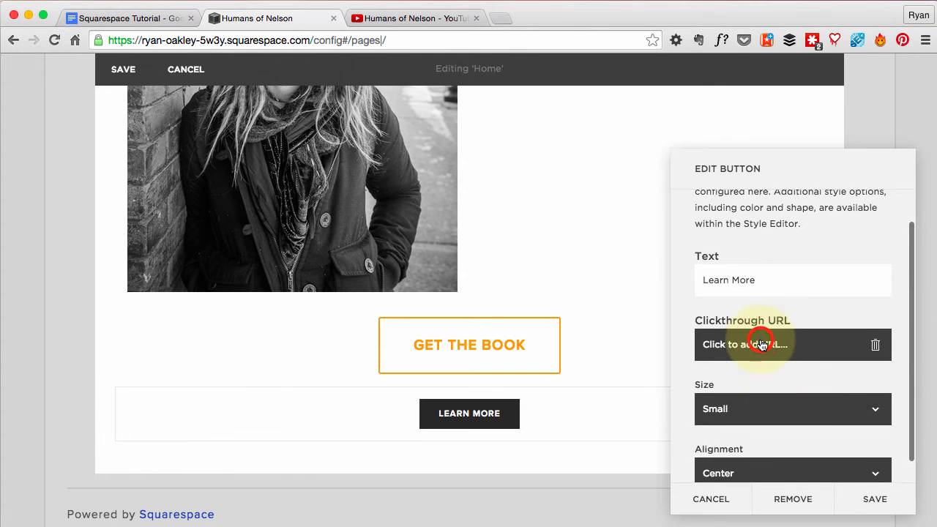
pyautogui.scroll(-3, 797, 396)
pyautogui.click(781, 273)
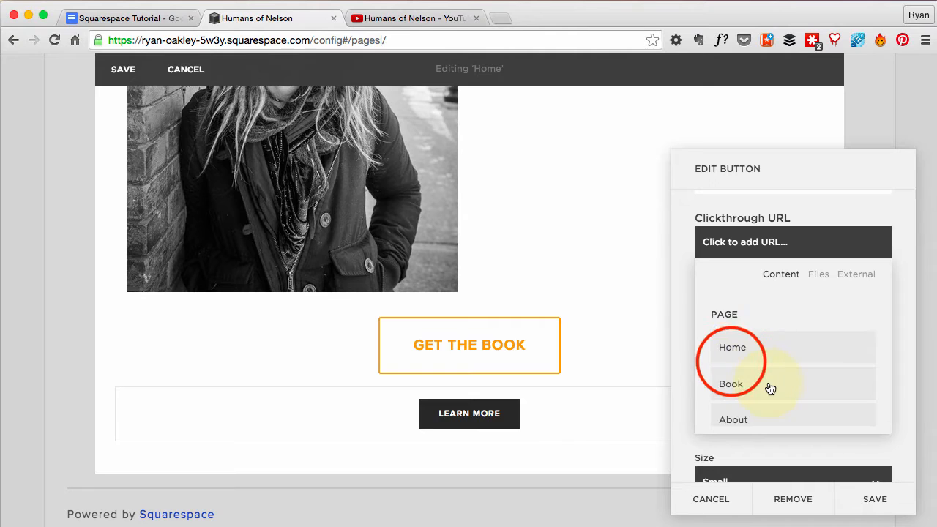
pyautogui.scroll(-2, 754, 382)
pyautogui.click(732, 364)
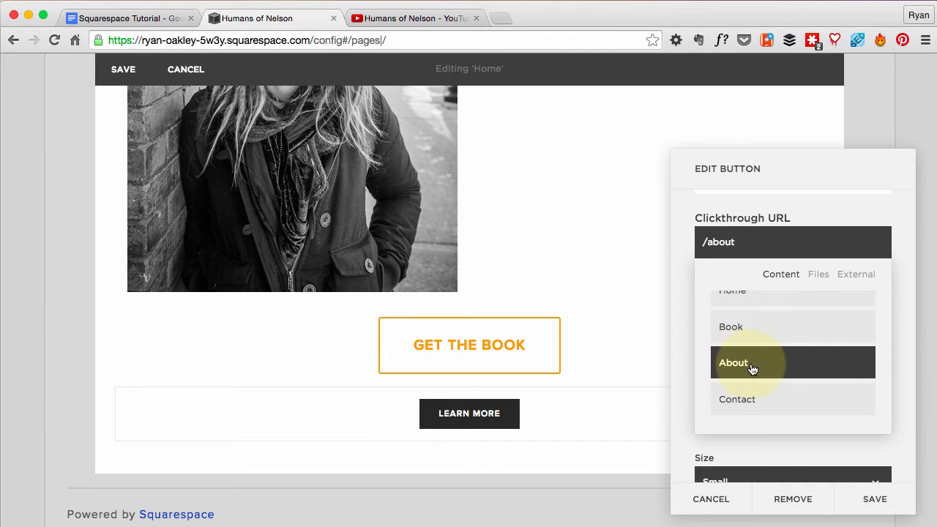
pyautogui.click(688, 202)
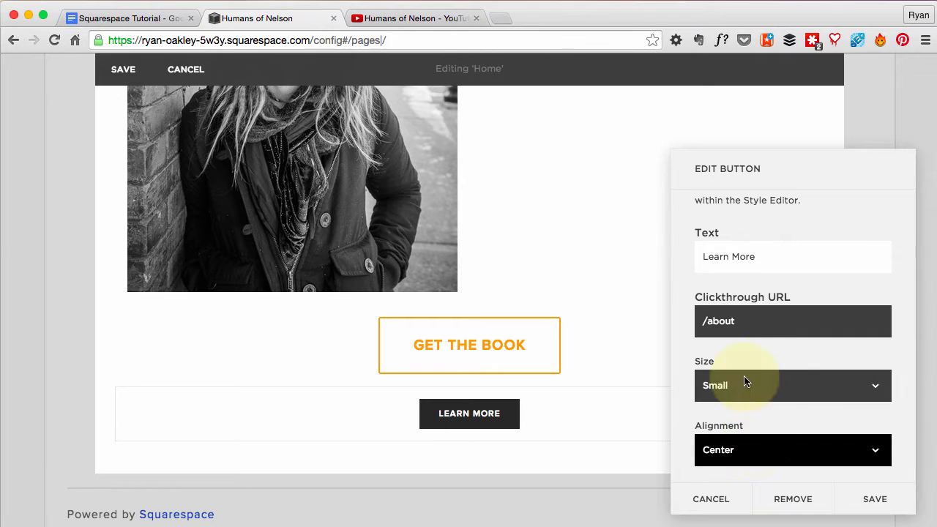
# Save the Learn More button's settings and the edited Home page
pyautogui.scroll(2, 762, 319)
pyautogui.scroll(-2, 765, 326)
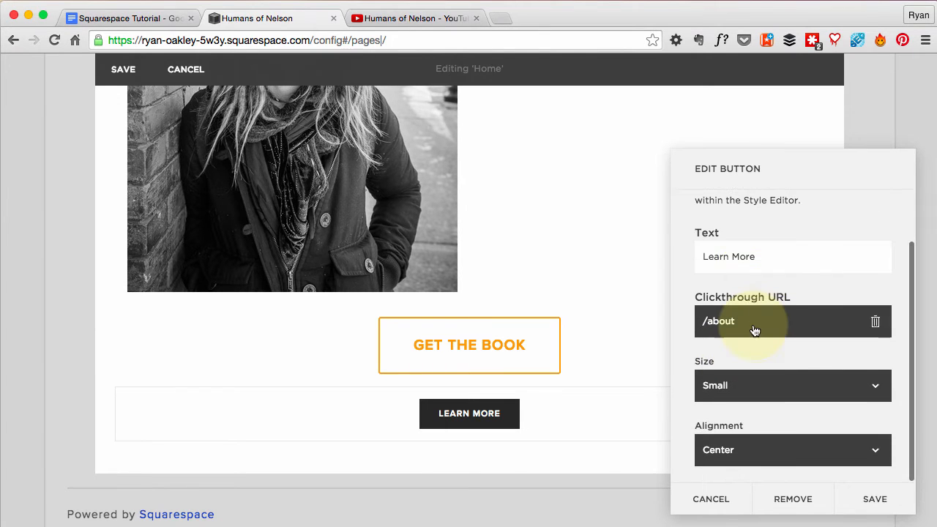
pyautogui.click(873, 498)
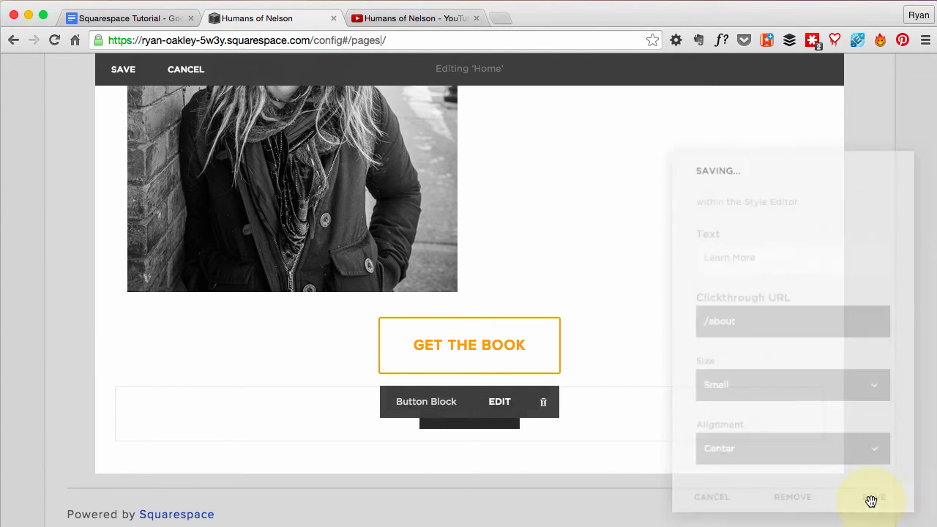
pyautogui.click(118, 69)
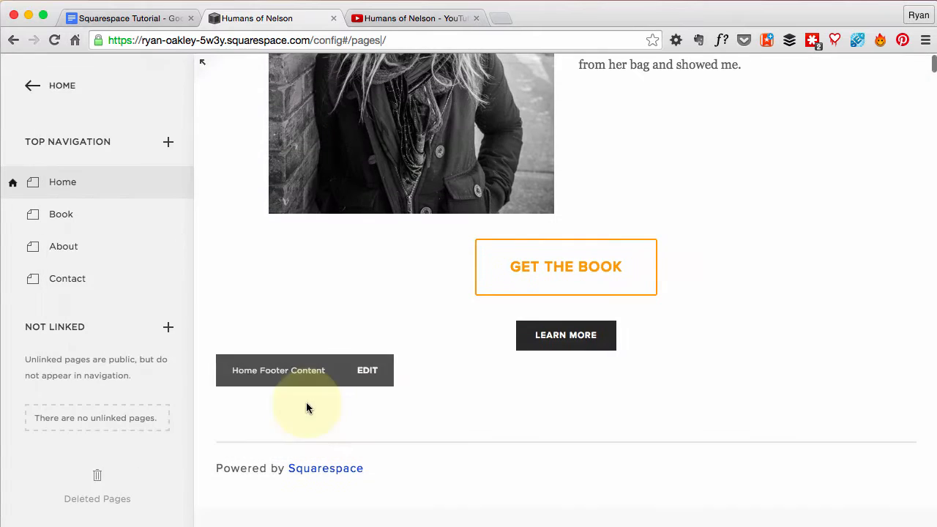
# Leave the page list and open the site's style editor at the small button block settings
pyautogui.click(58, 87)
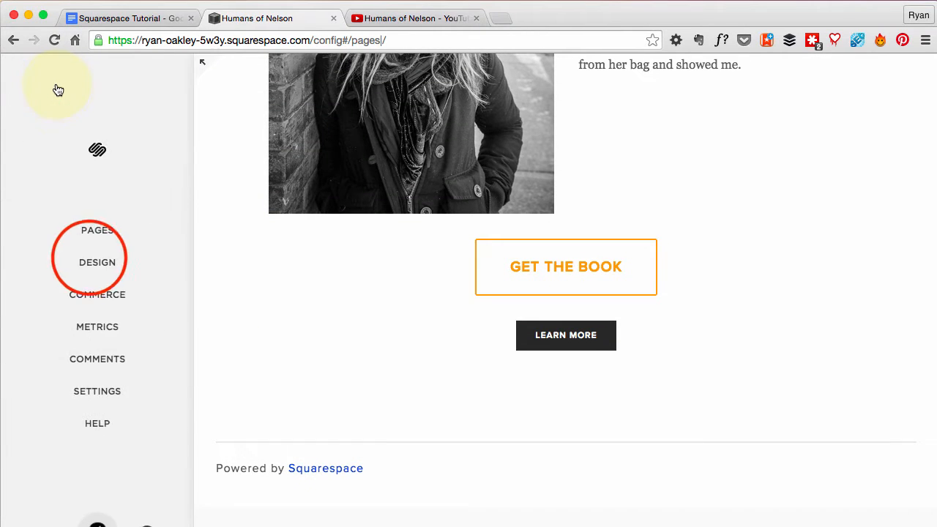
pyautogui.click(83, 259)
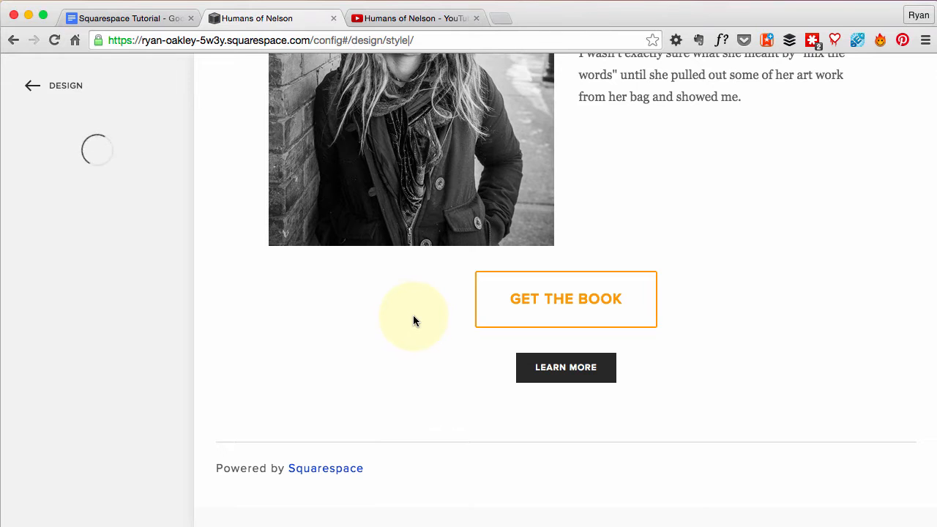
pyautogui.scroll(-15, 137, 348)
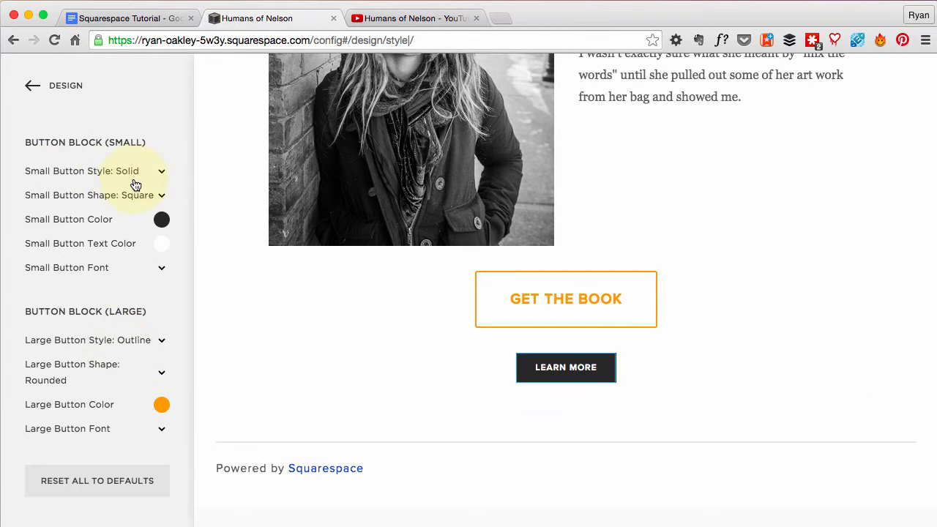
# Set the small button style to Outline and its shape to Rounded
pyautogui.click(113, 197)
pyautogui.press('super+Tab')
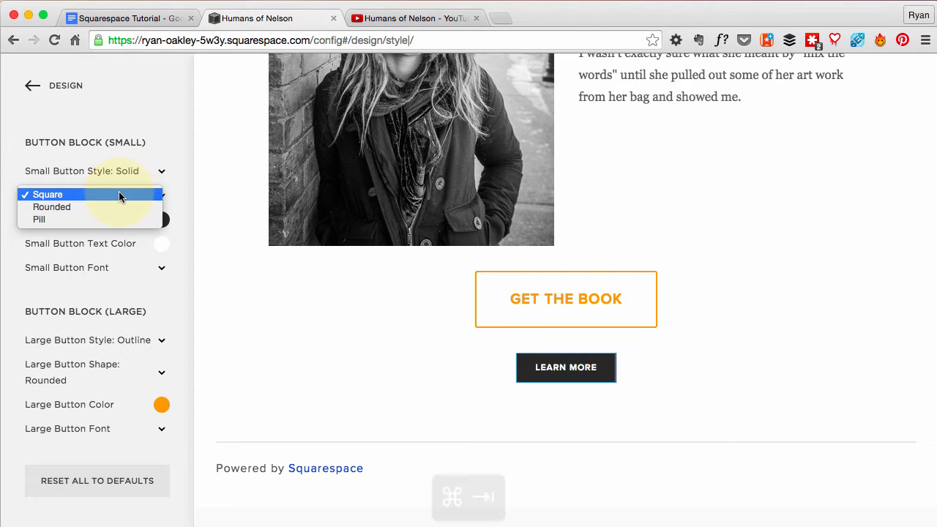
pyautogui.press('super+Tab')
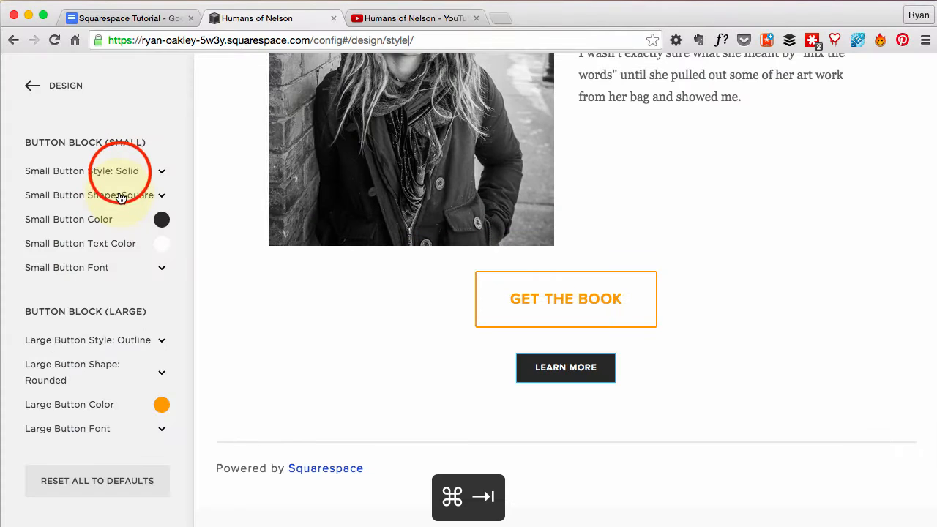
pyautogui.click(115, 177)
pyautogui.click(101, 183)
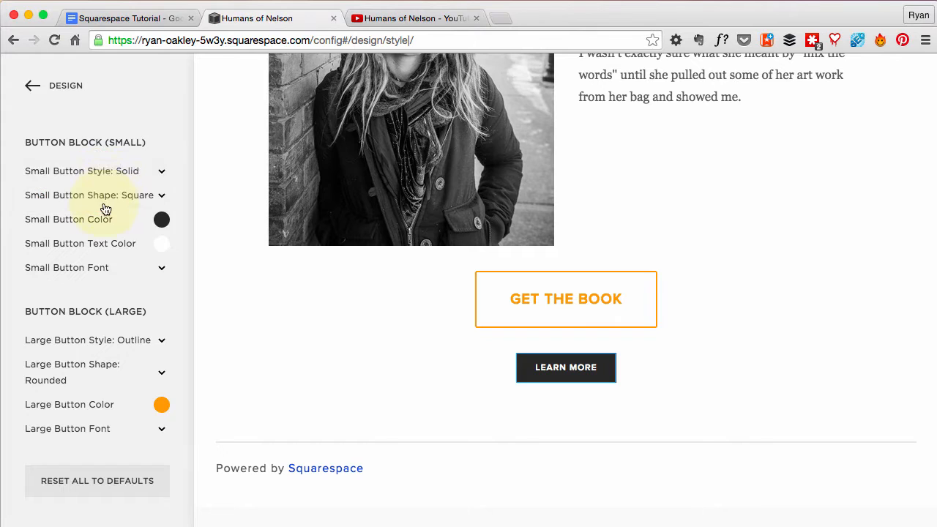
pyautogui.click(122, 223)
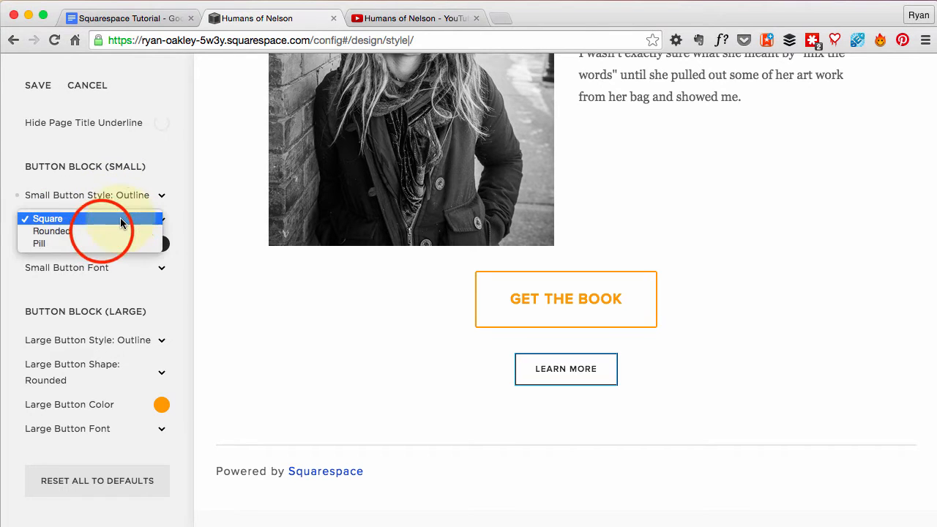
pyautogui.click(99, 231)
# Compare with the live site's Learn More button, set the small button color to grey #ababab, and save the style changes
pyautogui.click(96, 259)
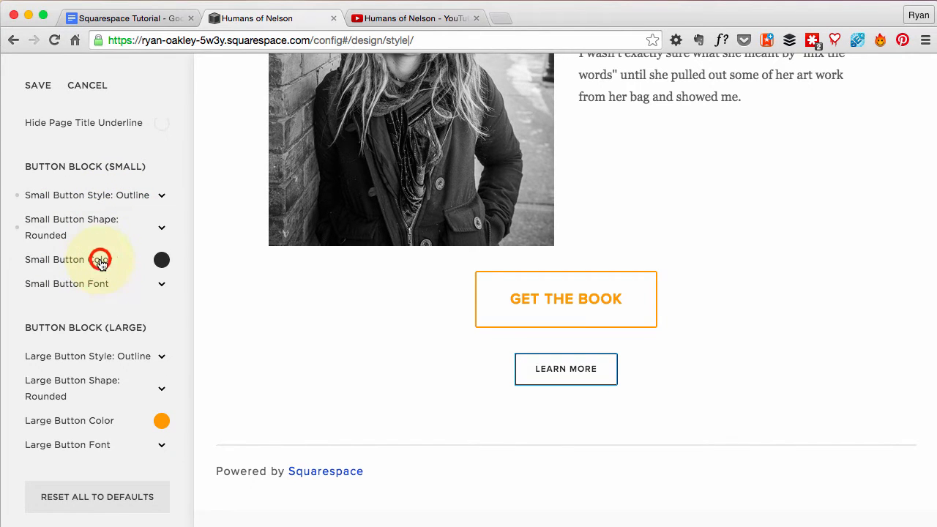
pyautogui.press('super+Tab')
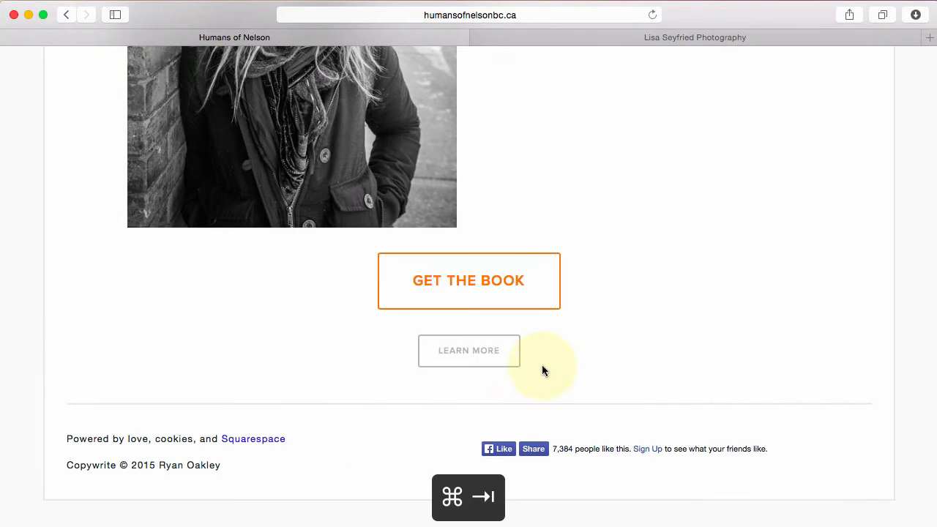
pyautogui.press('super+Tab')
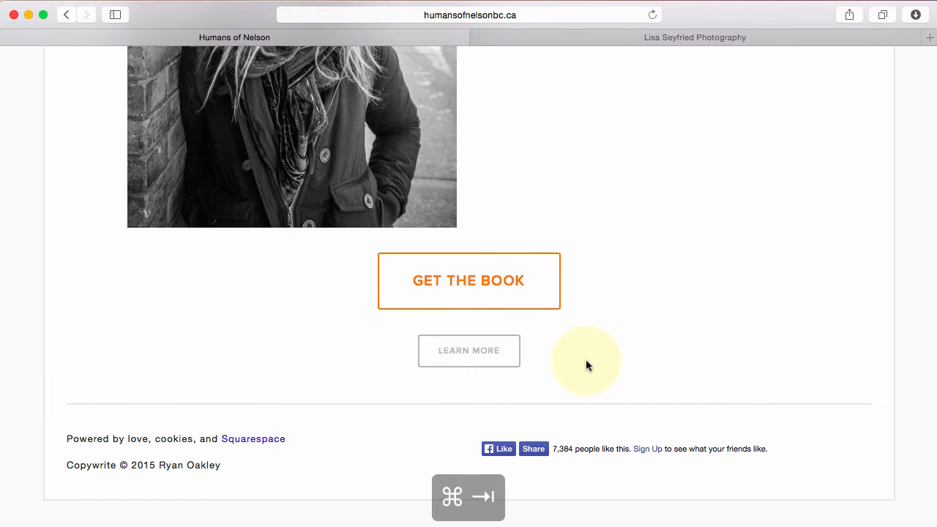
pyautogui.moveTo(66, 402); pyautogui.dragTo(66, 347)
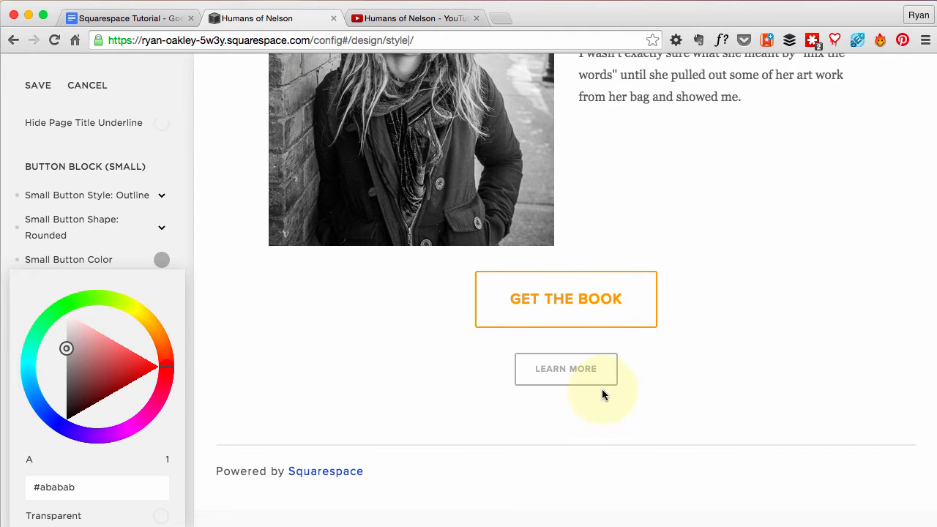
pyautogui.click(328, 349)
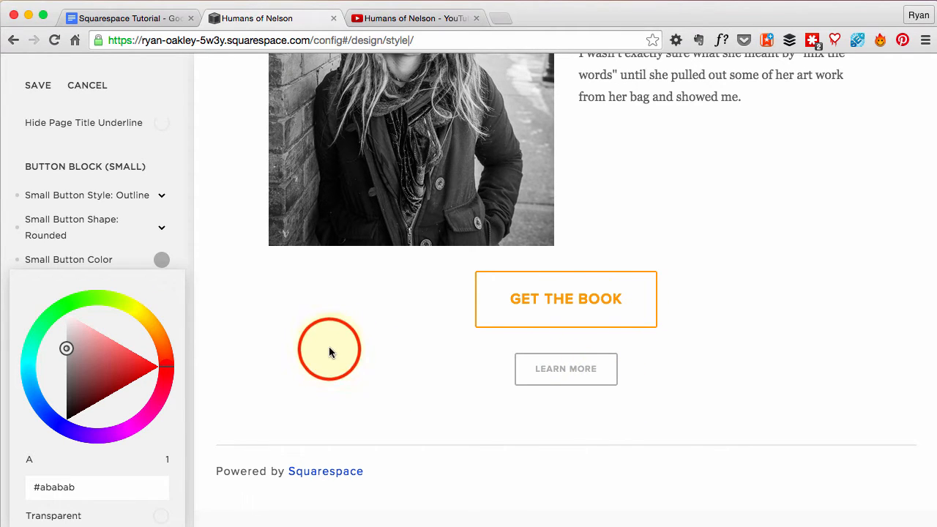
pyautogui.click(38, 85)
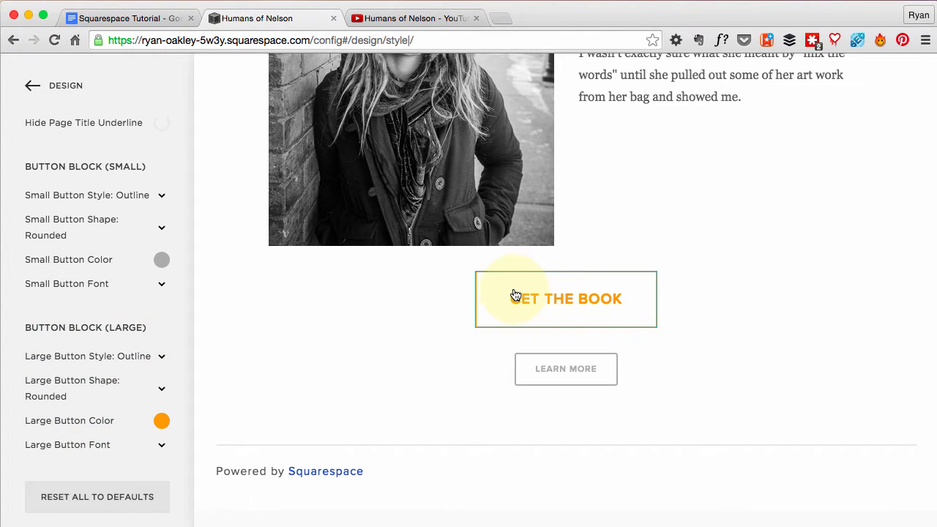
# Leave the style editor and open the Home page from the site's page list
pyautogui.click(49, 93)
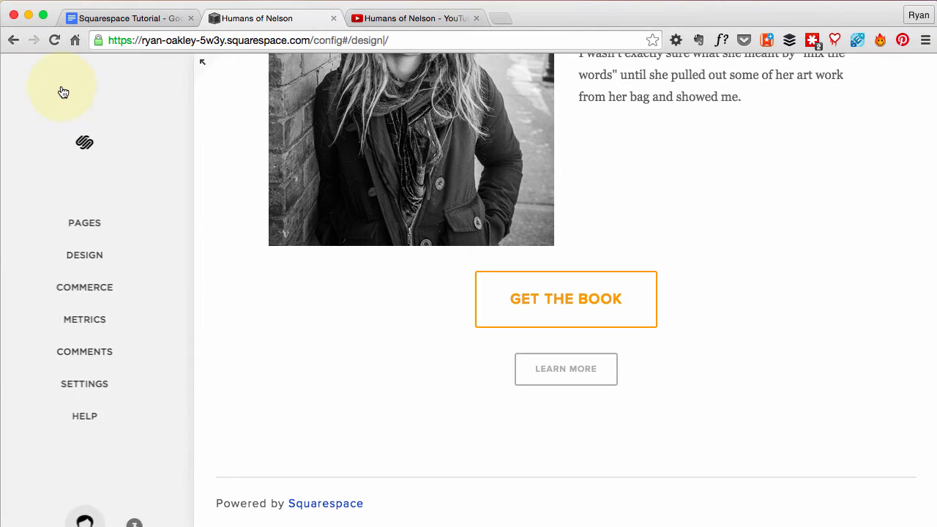
pyautogui.click(106, 230)
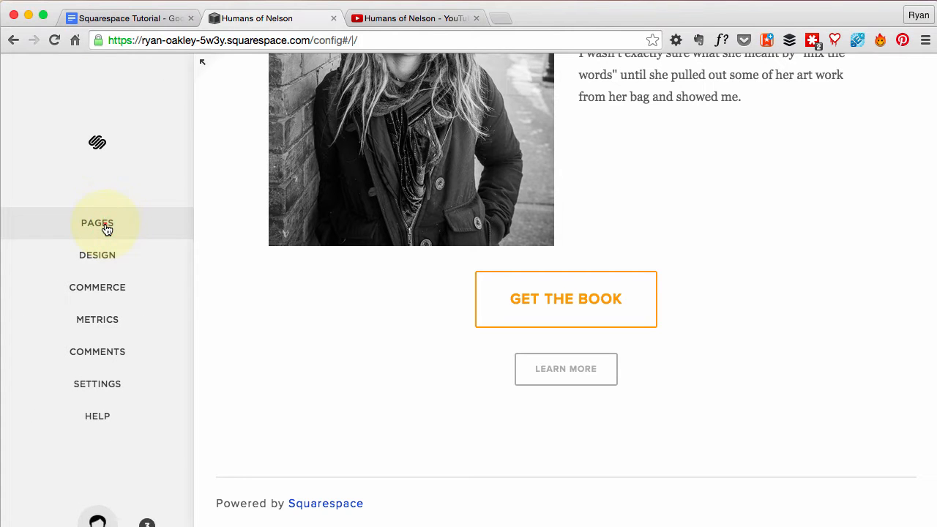
pyautogui.click(69, 185)
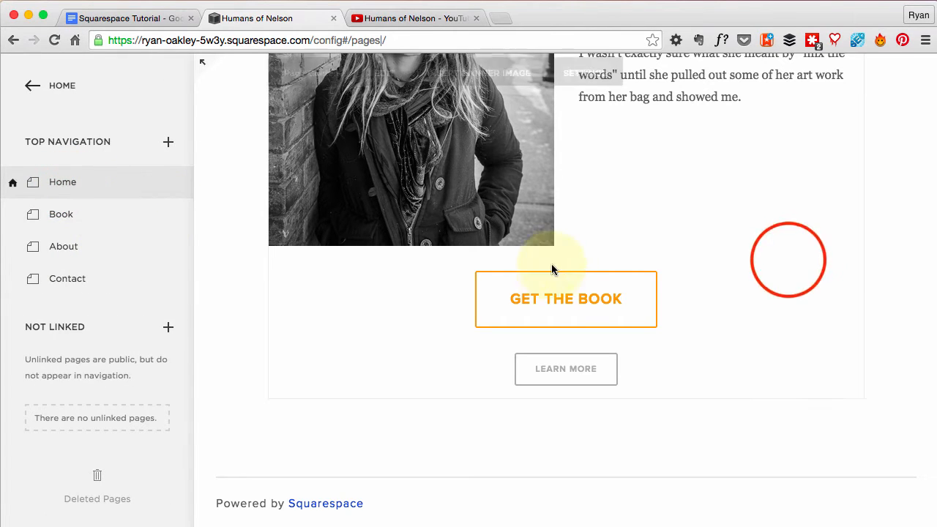
pyautogui.click(788, 262)
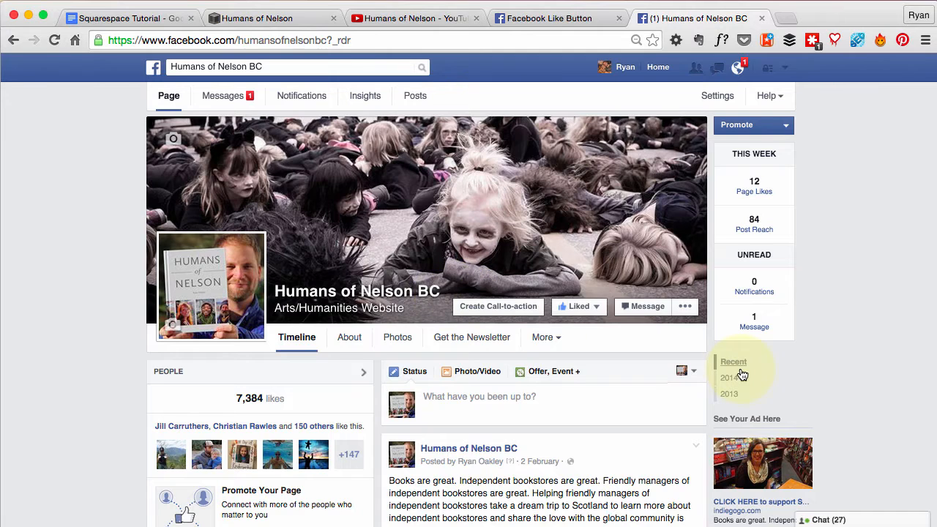
# Look through the posts and page details on the Humans of Nelson BC Facebook page
pyautogui.scroll(-3, 754, 370)
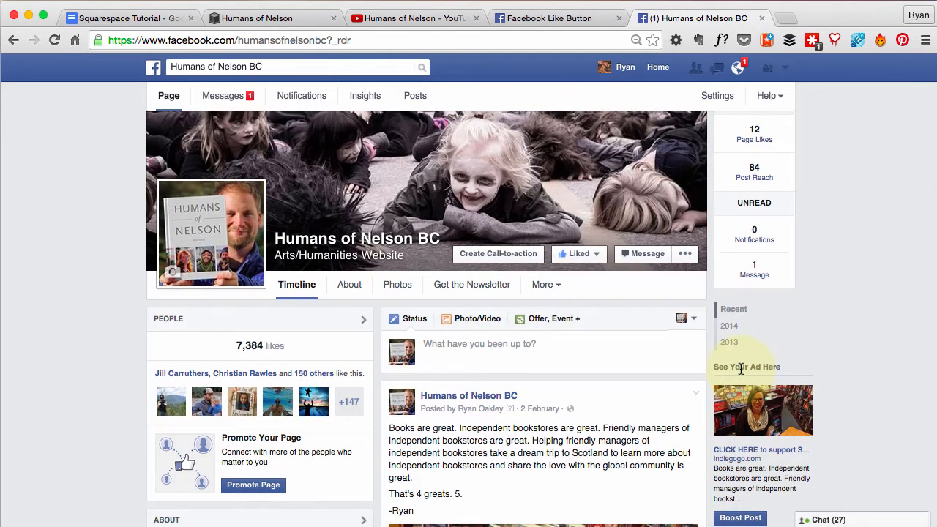
pyautogui.scroll(-5, 741, 369)
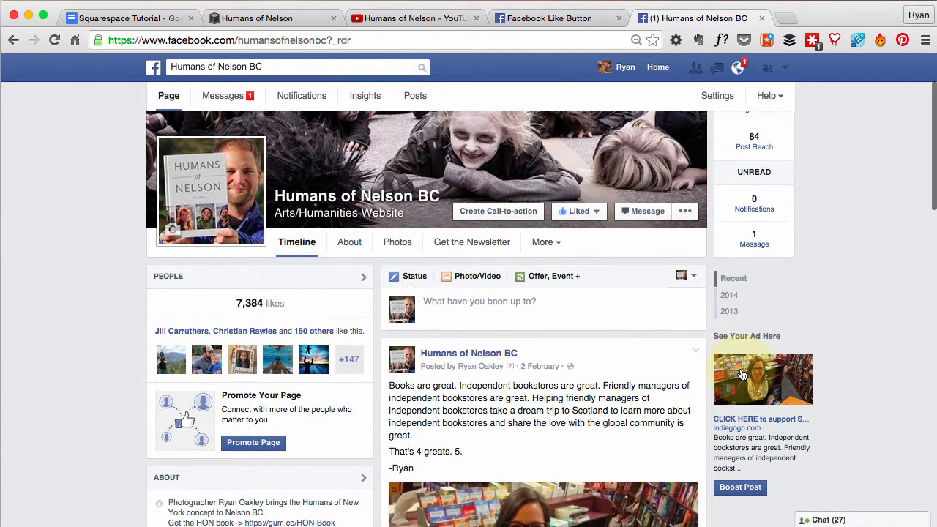
pyautogui.scroll(-15, 728, 376)
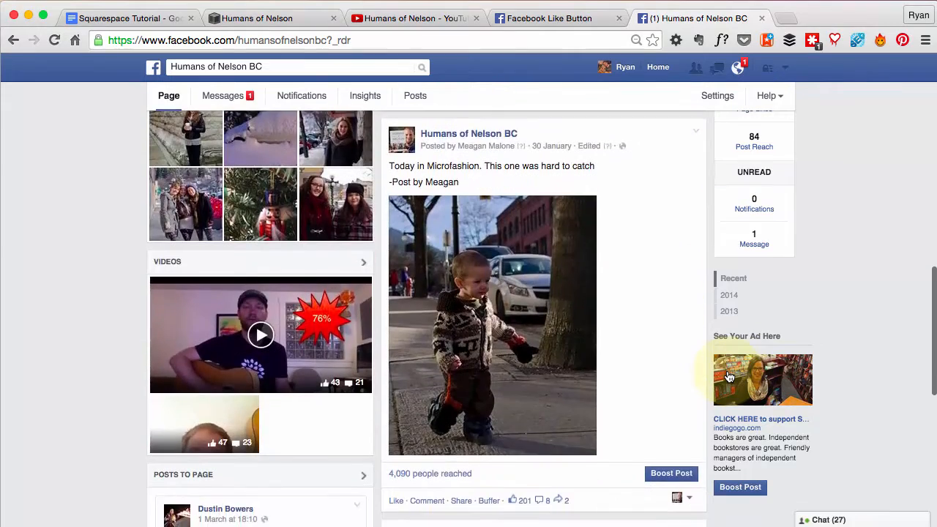
pyautogui.scroll(-10, 728, 376)
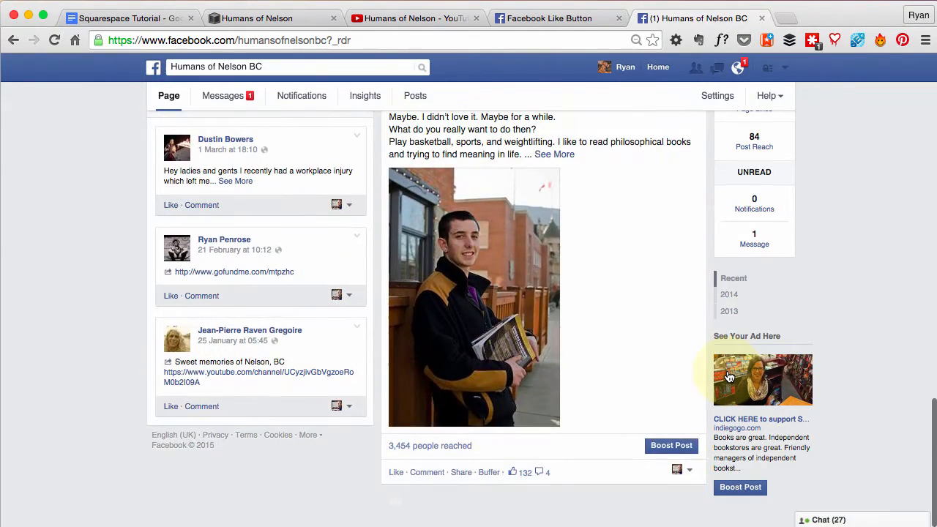
pyautogui.scroll(20, 593, 368)
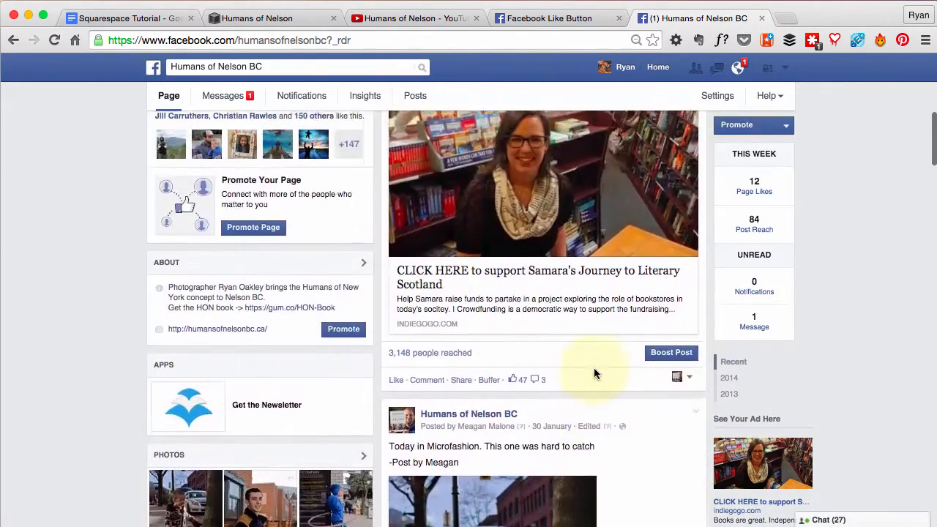
pyautogui.scroll(5, 593, 370)
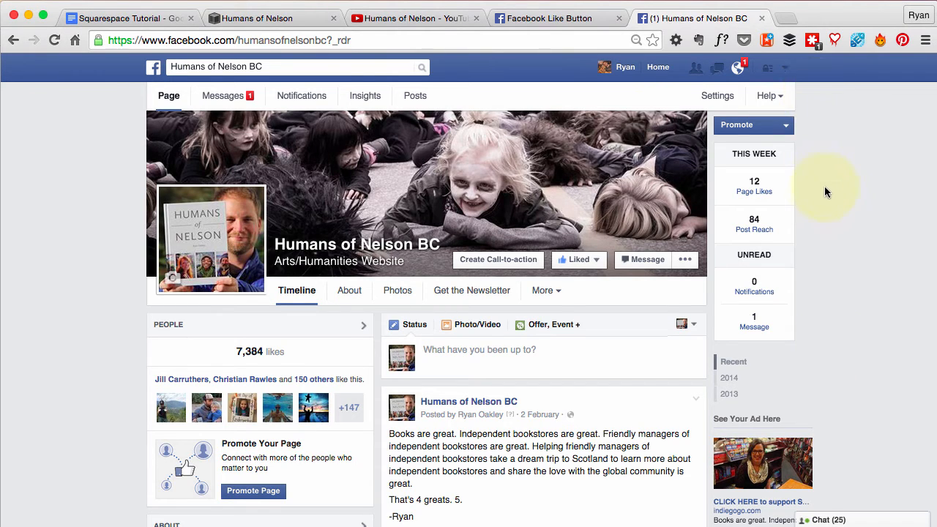
# Return to Facebook's Like Button configurator and generate the plugin code for the Humans of Nelson page
pyautogui.click(540, 21)
pyautogui.click(549, 19)
pyautogui.click(541, 14)
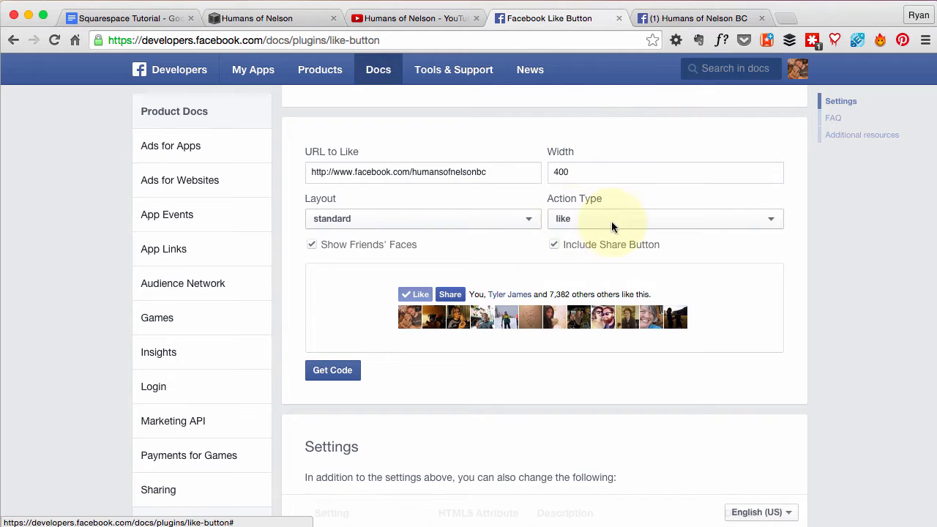
pyautogui.click(329, 375)
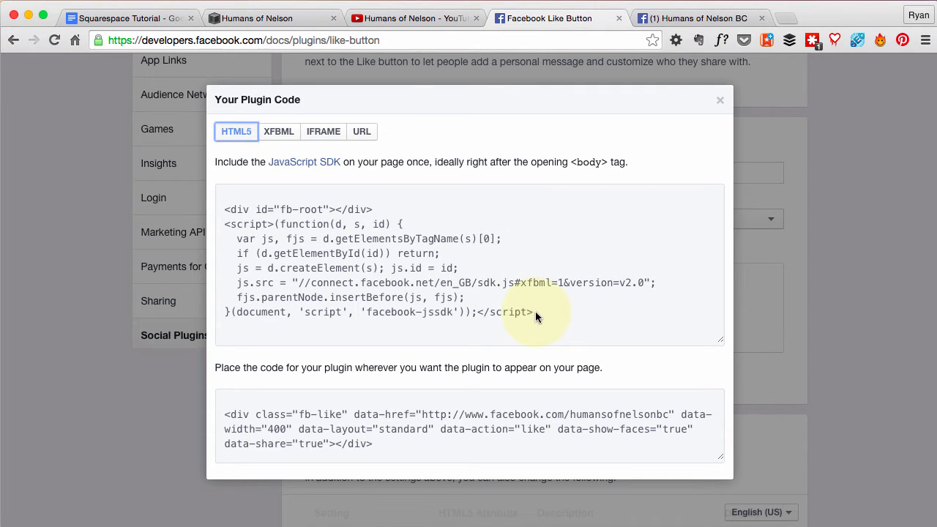
# Copy the whole JavaScript SDK snippet from the HTML5 version of the plugin code
pyautogui.click(535, 311)
pyautogui.moveTo(535, 311); pyautogui.dragTo(219, 209)
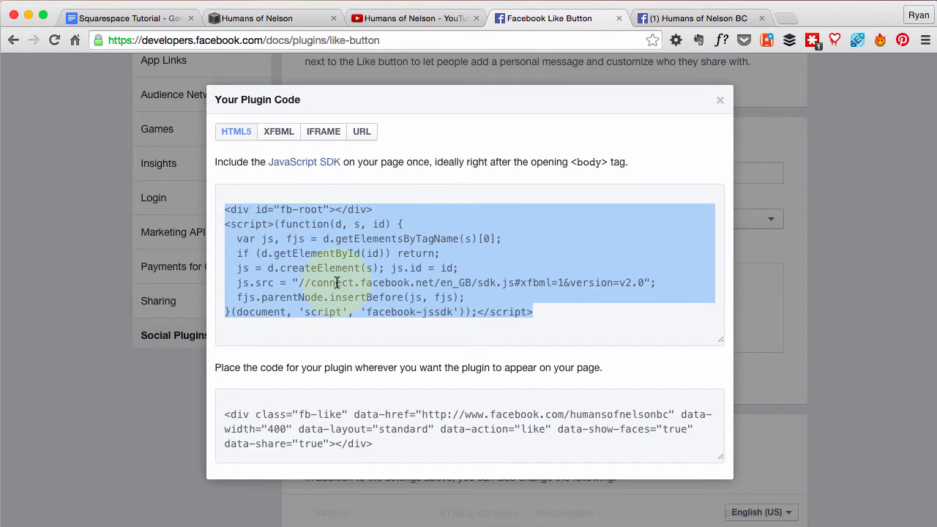
pyautogui.press('super+c')
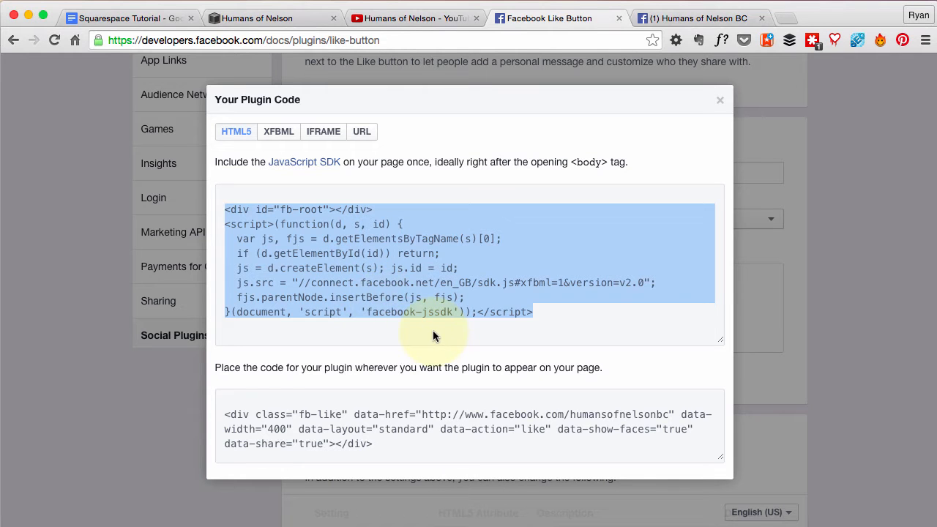
# Switch back to the Squarespace site and open the Code Injection page in its advanced settings
pyautogui.click(269, 27)
pyautogui.click(269, 19)
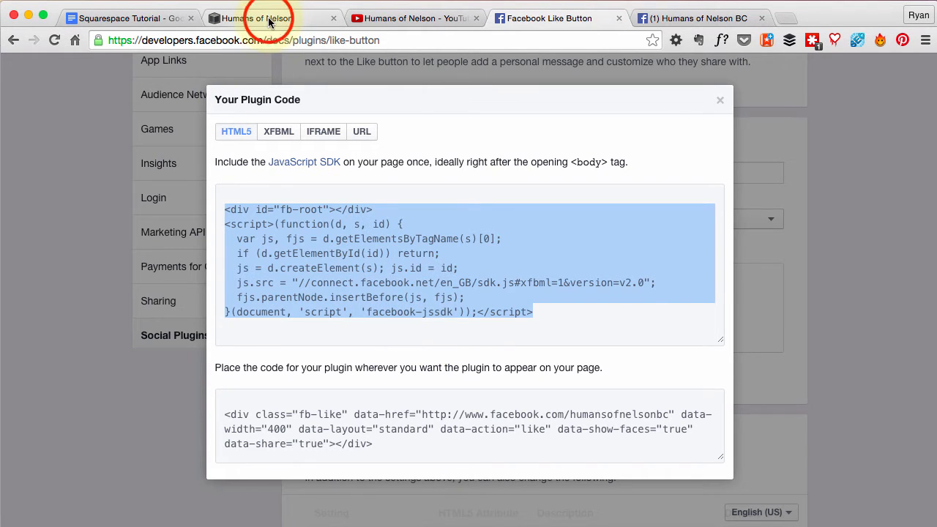
pyautogui.scroll(-2, 395, 293)
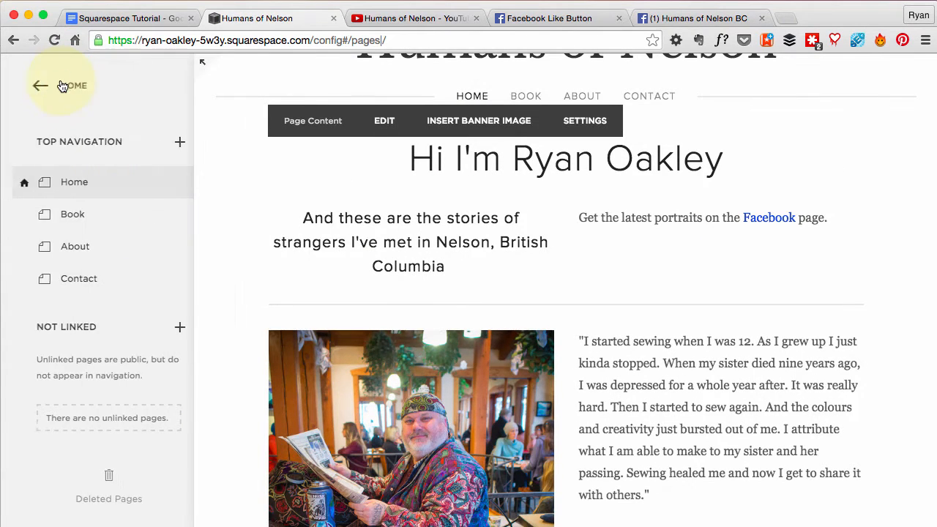
pyautogui.click(42, 83)
pyautogui.click(96, 386)
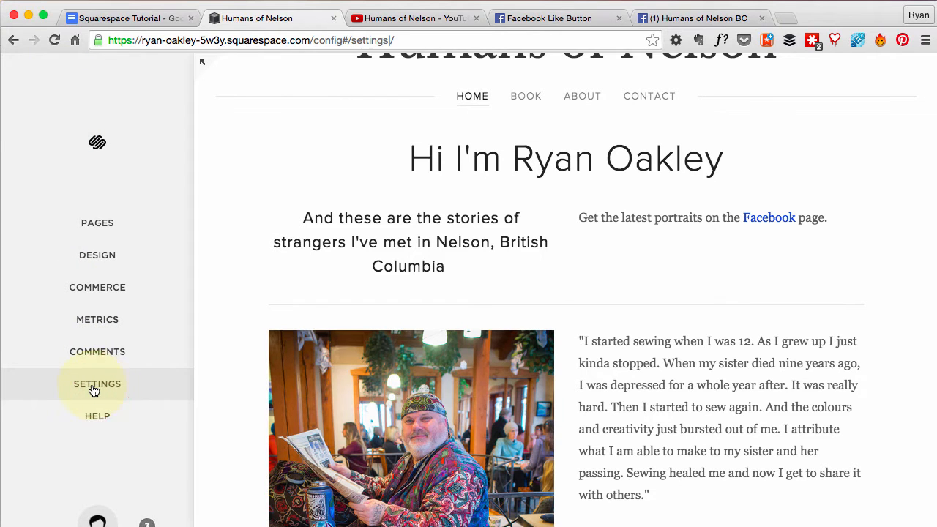
pyautogui.scroll(-1, 101, 389)
pyautogui.click(41, 481)
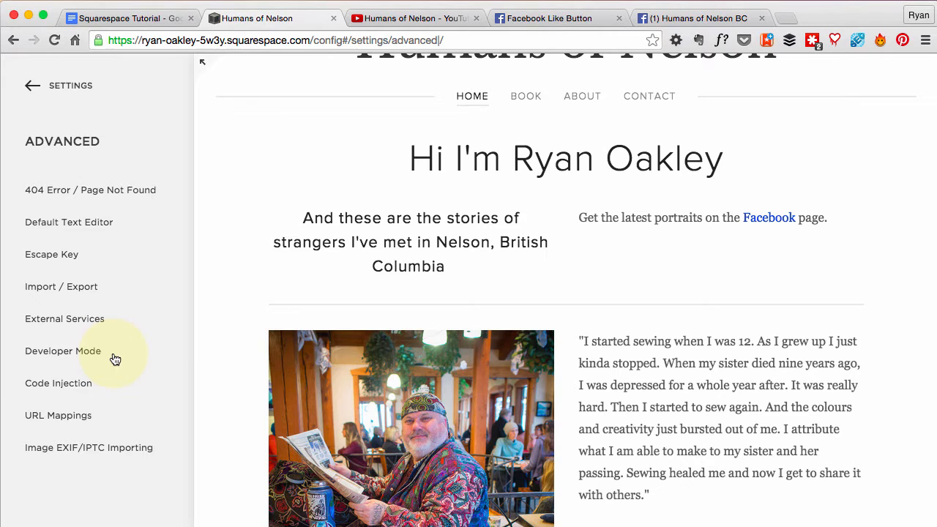
pyautogui.click(67, 390)
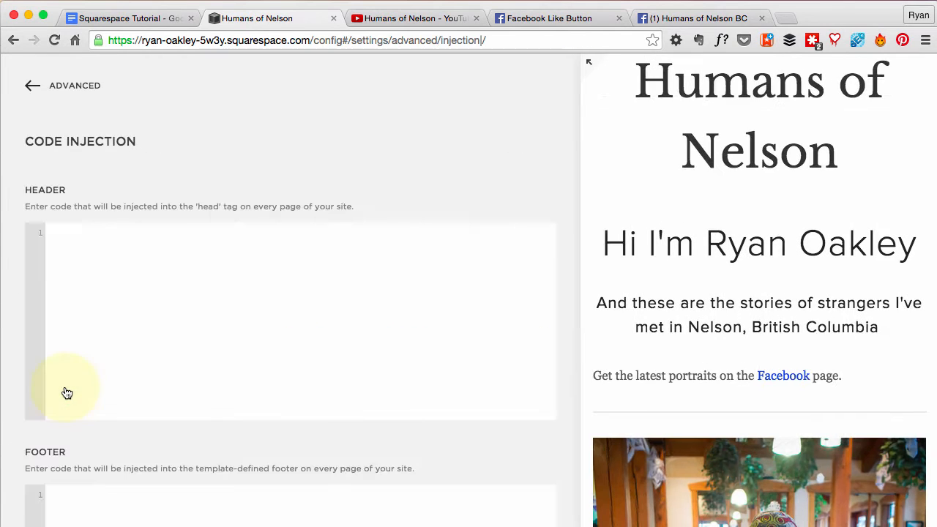
# Paste the copied Facebook SDK snippet into the site's header code injection and save it
pyautogui.click(102, 268)
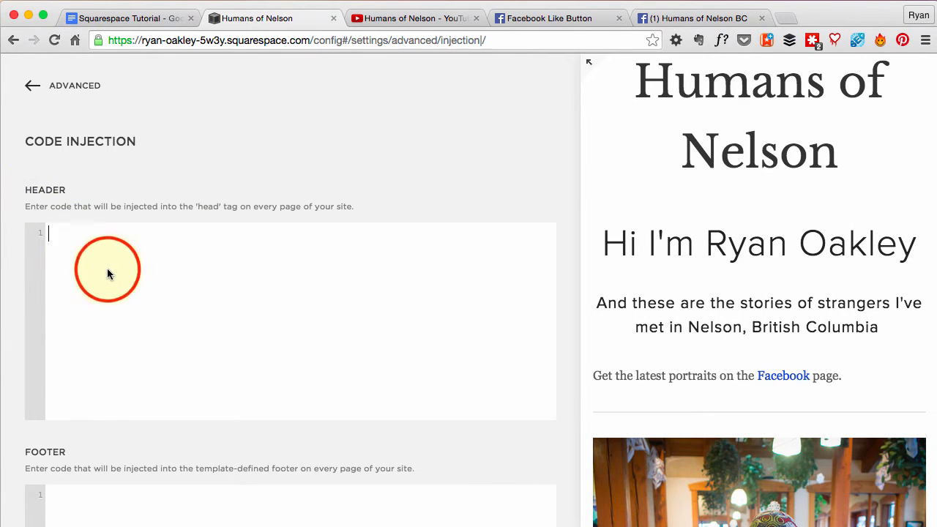
pyautogui.press('super+v')
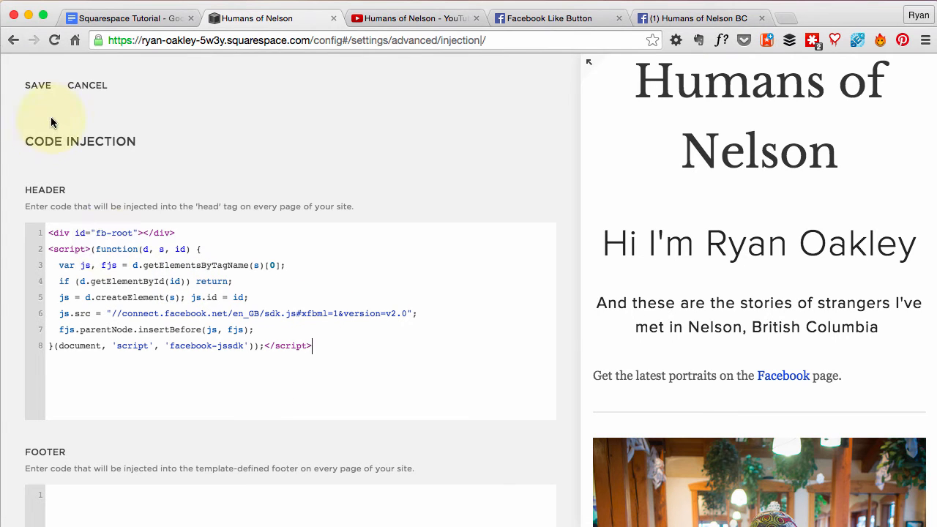
pyautogui.press('super+Tab')
pyautogui.press('super+Tab')
pyautogui.press('super+Tab')
pyautogui.press('super+Tab')
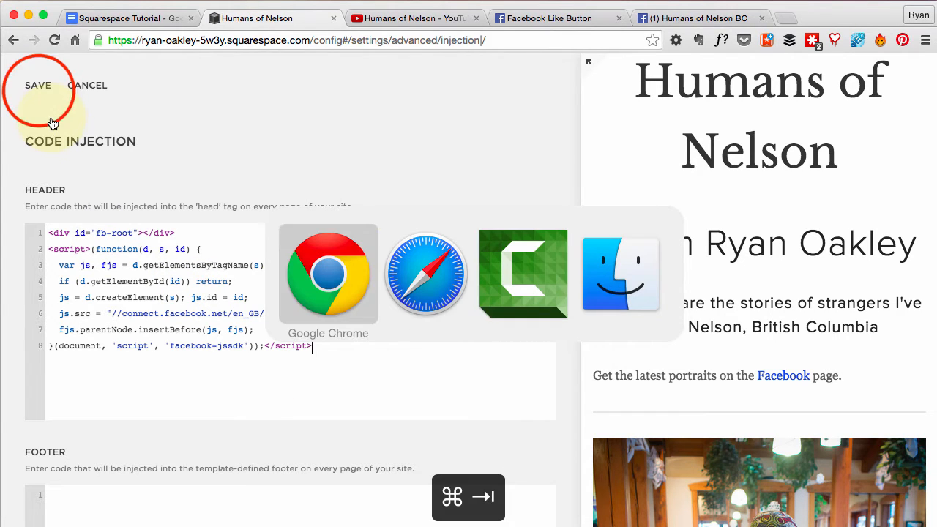
pyautogui.click(38, 85)
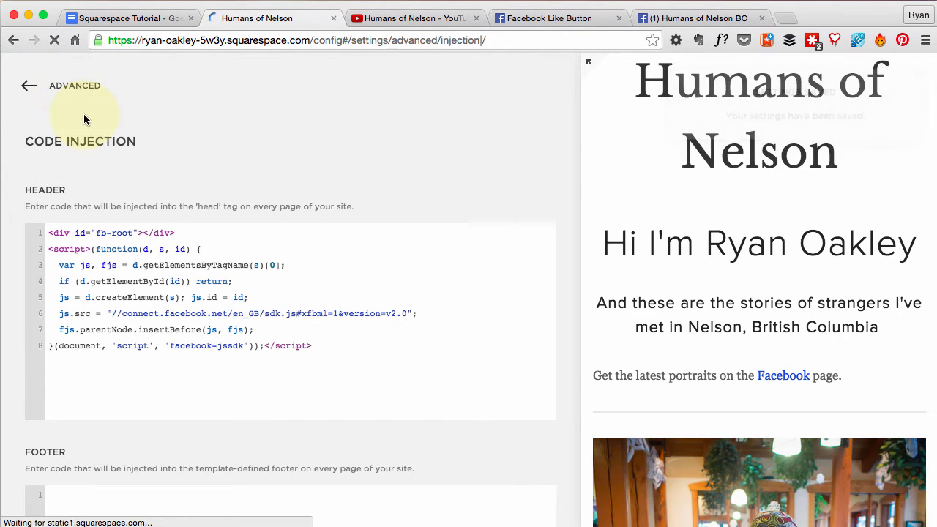
# Leave the advanced settings and go back to the site's page list
pyautogui.click(70, 89)
pyautogui.click(71, 90)
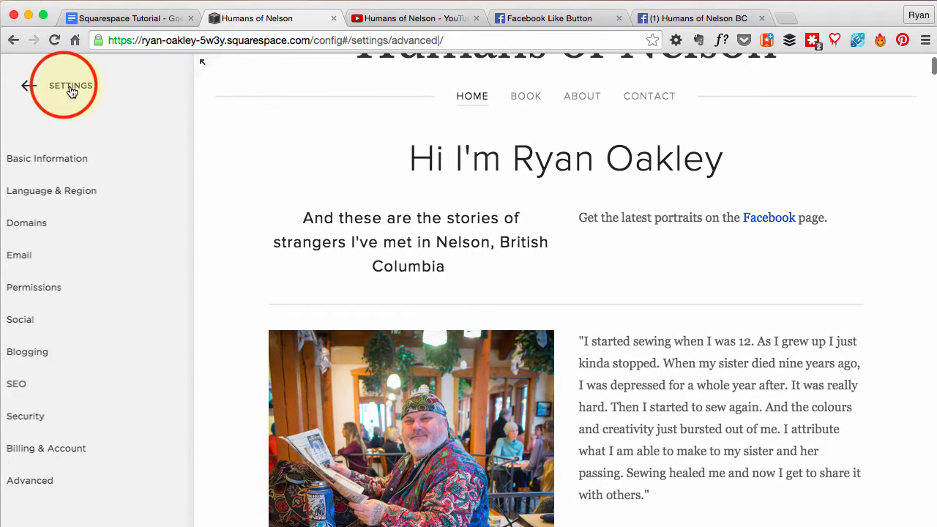
pyautogui.click(66, 88)
pyautogui.click(89, 214)
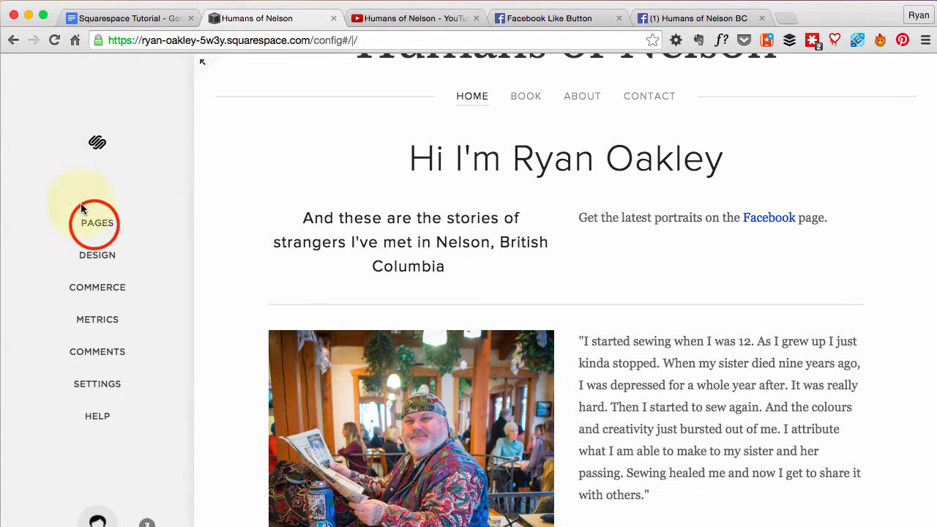
# Open the Home page's main content for editing
pyautogui.click(64, 187)
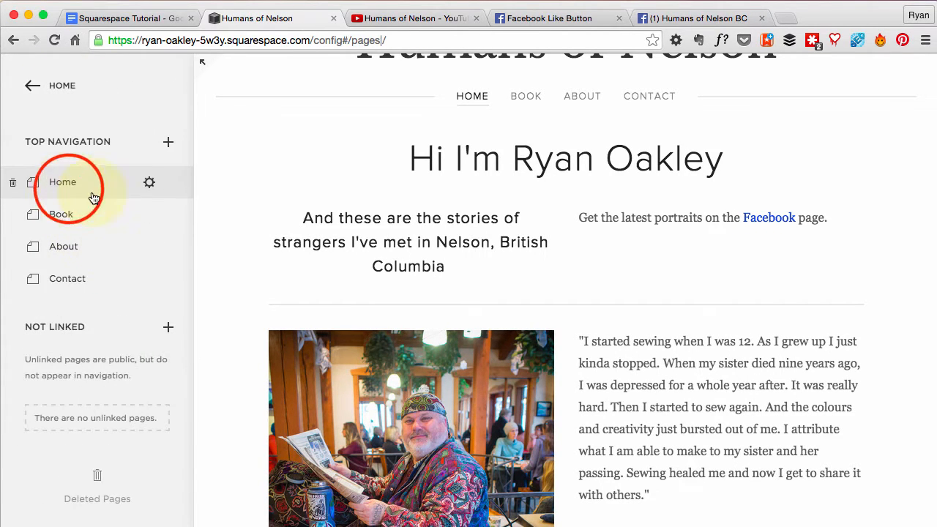
pyautogui.scroll(-3, 666, 288)
pyautogui.scroll(4, 666, 294)
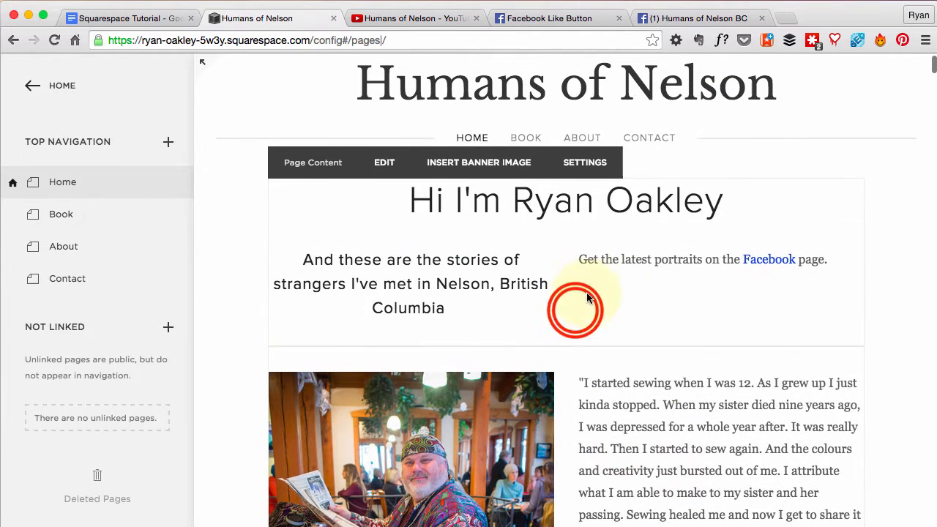
pyautogui.doubleClick(576, 315)
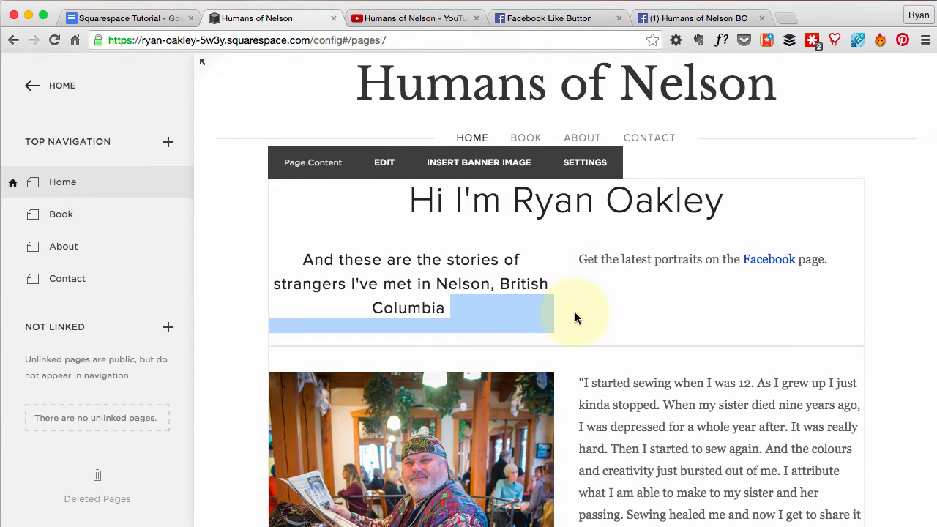
pyautogui.click(575, 326)
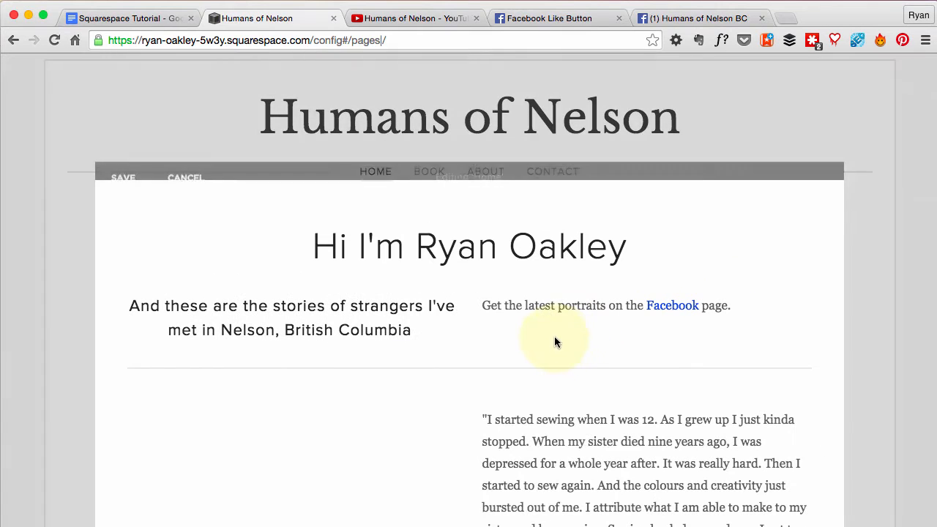
# Insert a code block above the "Get the latest portraits" text and delete its placeholder code
pyautogui.click(471, 284)
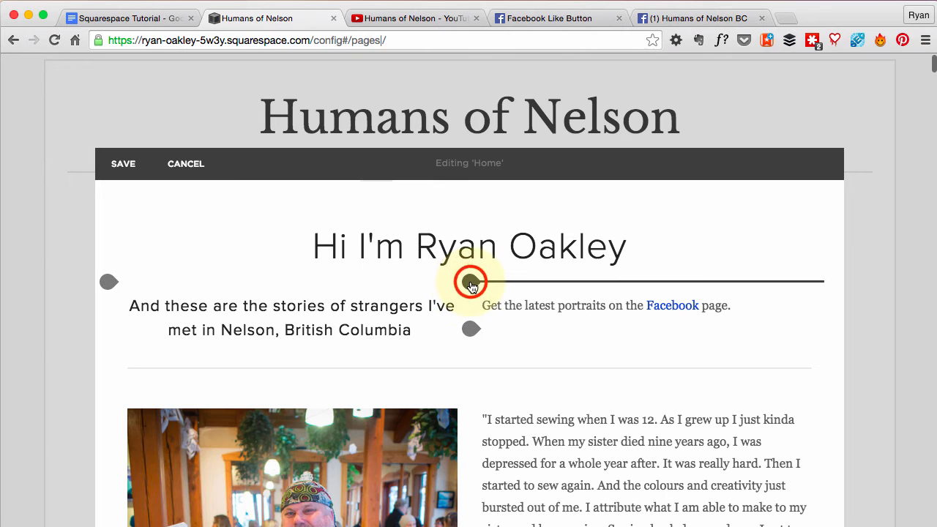
pyautogui.click(472, 284)
pyautogui.scroll(-6, 638, 313)
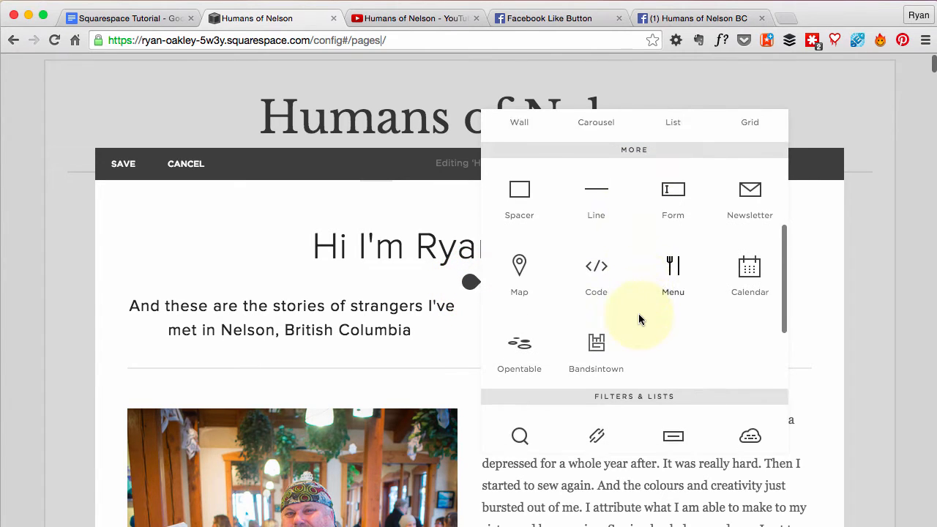
pyautogui.click(595, 253)
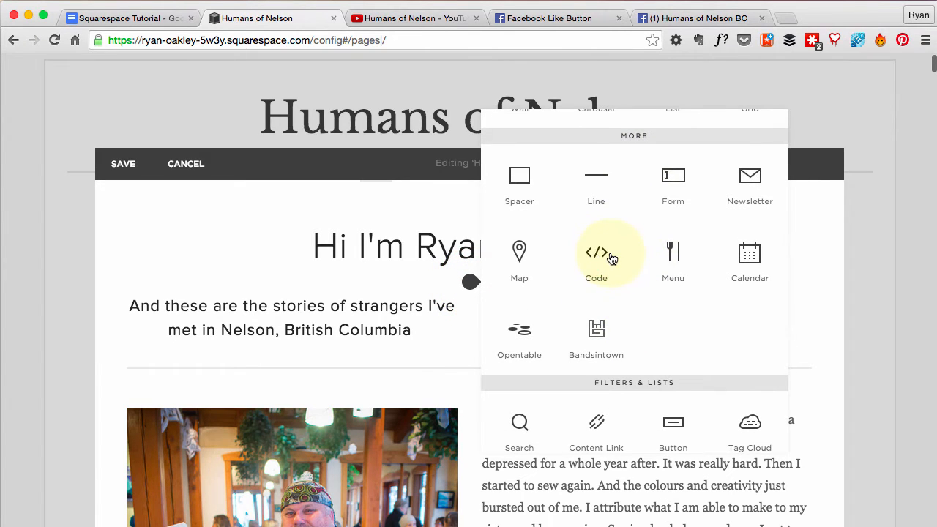
pyautogui.moveTo(635, 279); pyautogui.dragTo(545, 277)
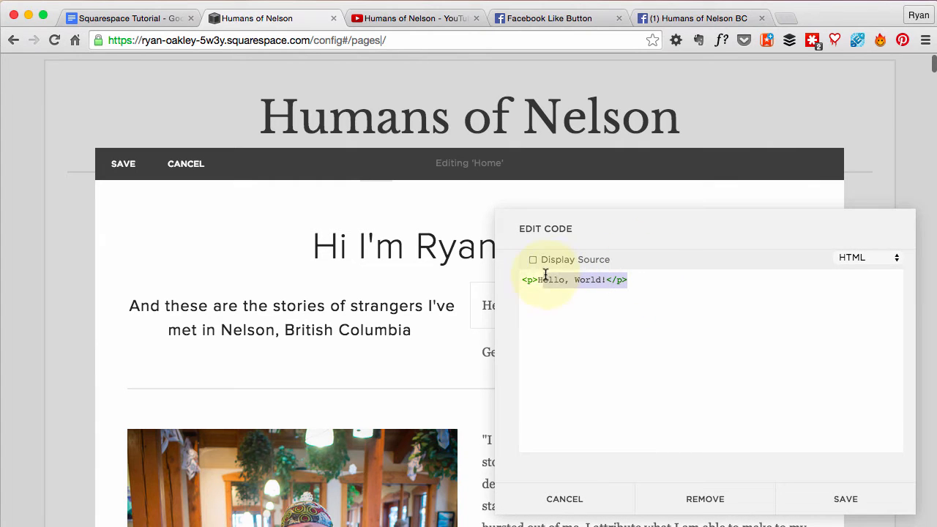
pyautogui.press('BackSpace')
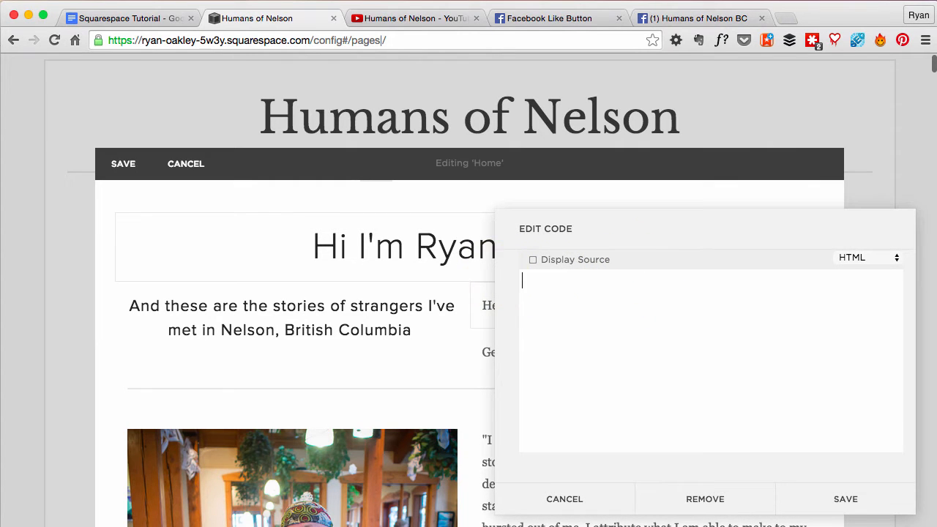
# Switch to the Facebook Like Button page, copy the fb-like div from the plugin code, and close the code dialog
pyautogui.click(568, 25)
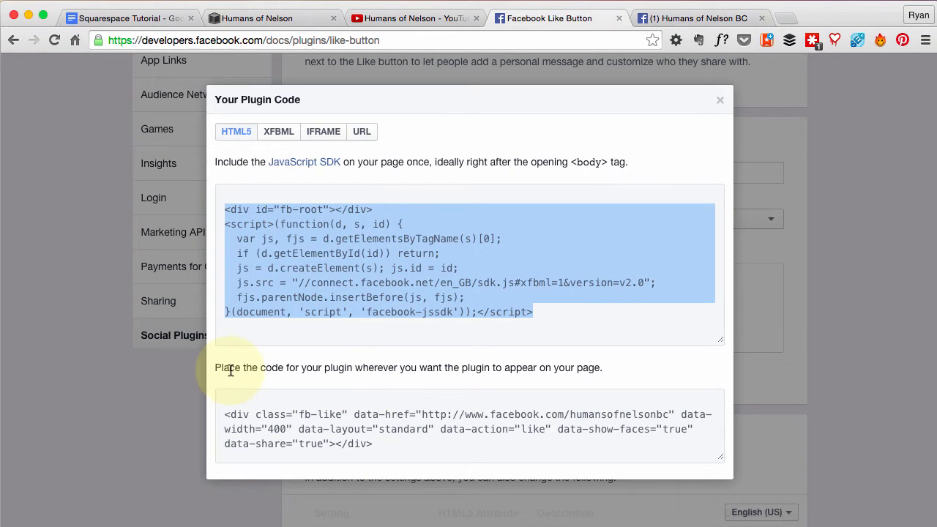
pyautogui.click(379, 449)
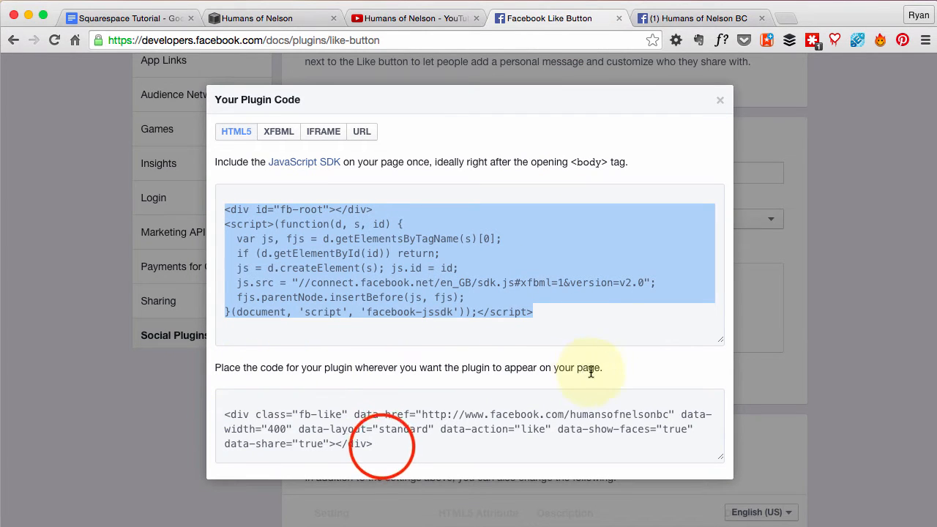
pyautogui.moveTo(382, 451); pyautogui.dragTo(227, 416)
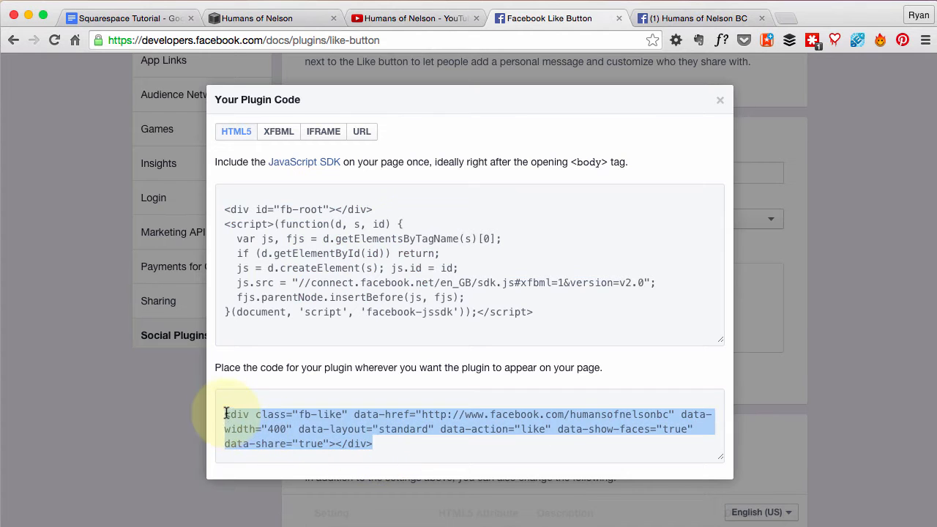
pyautogui.press('super+c')
pyautogui.click(853, 241)
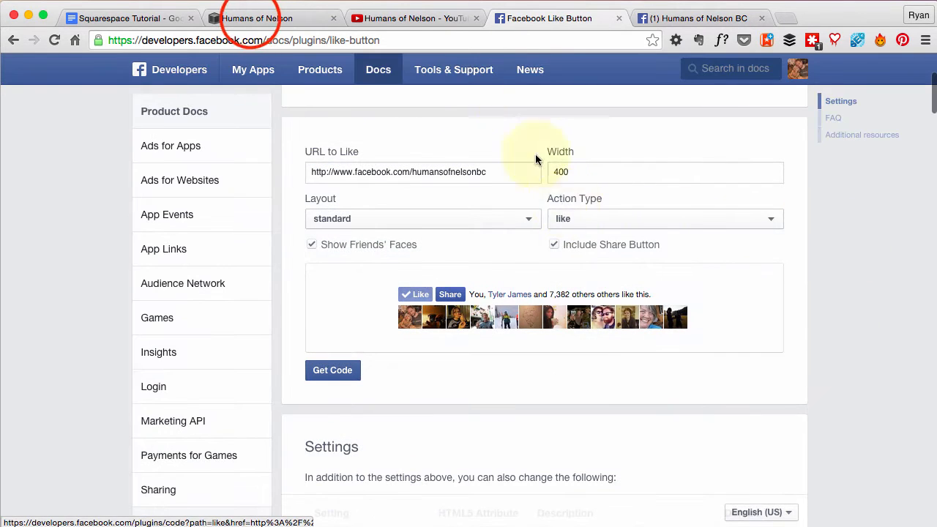
# Switch back to the Squarespace site, paste the Like button code into the empty code block, and save the block
pyautogui.click(252, 19)
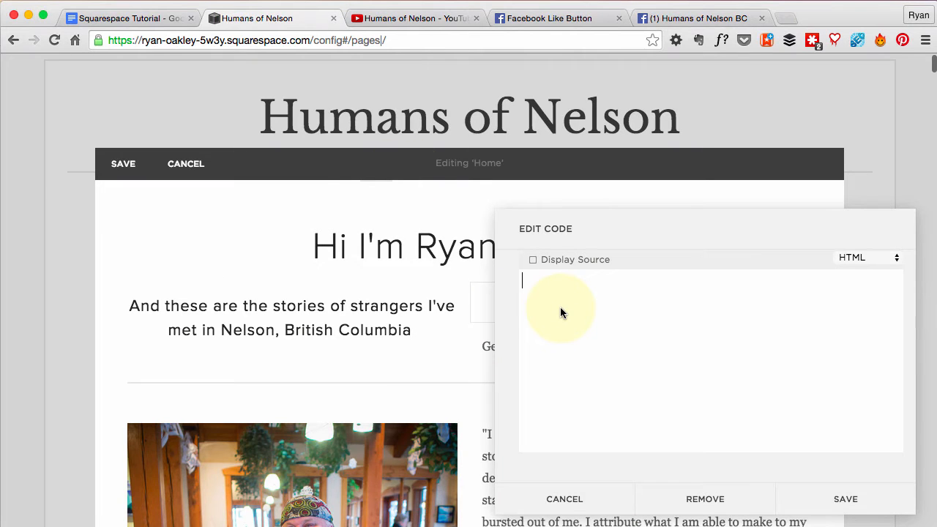
pyautogui.press('super+v')
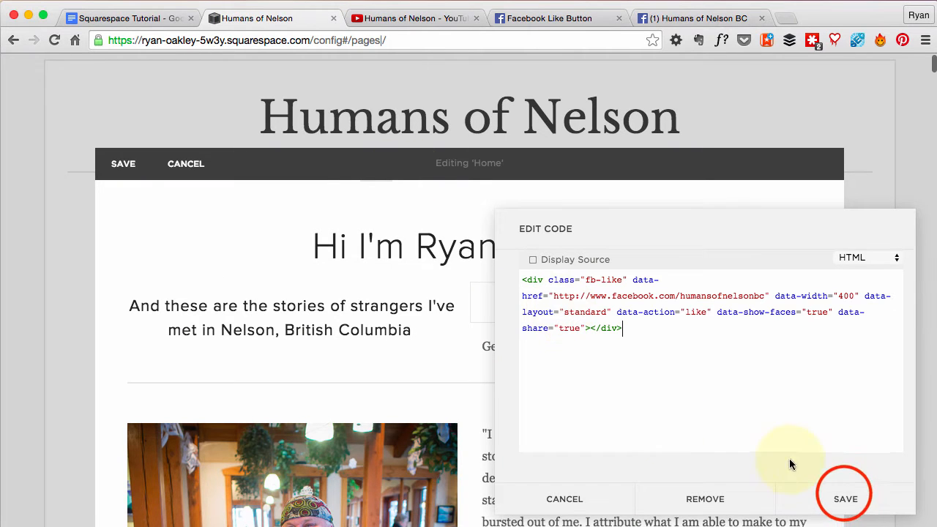
pyautogui.click(845, 498)
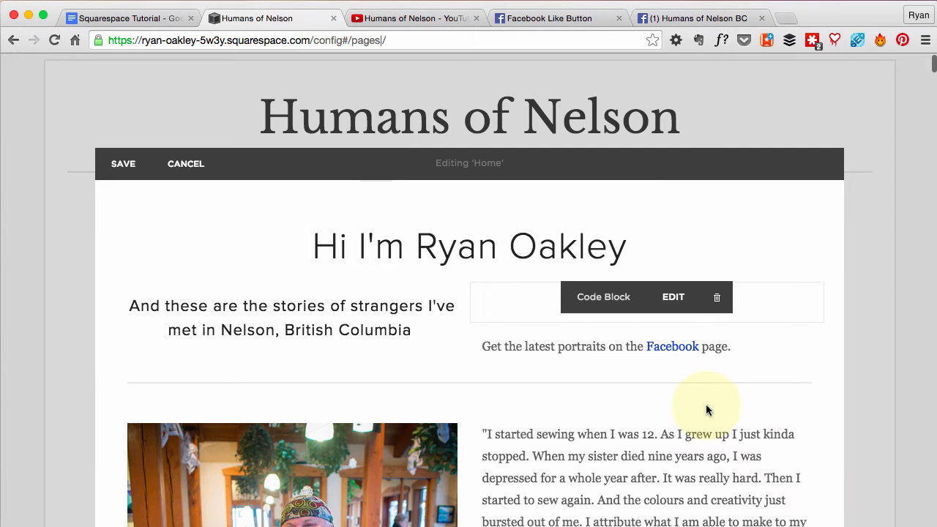
pyautogui.click(878, 244)
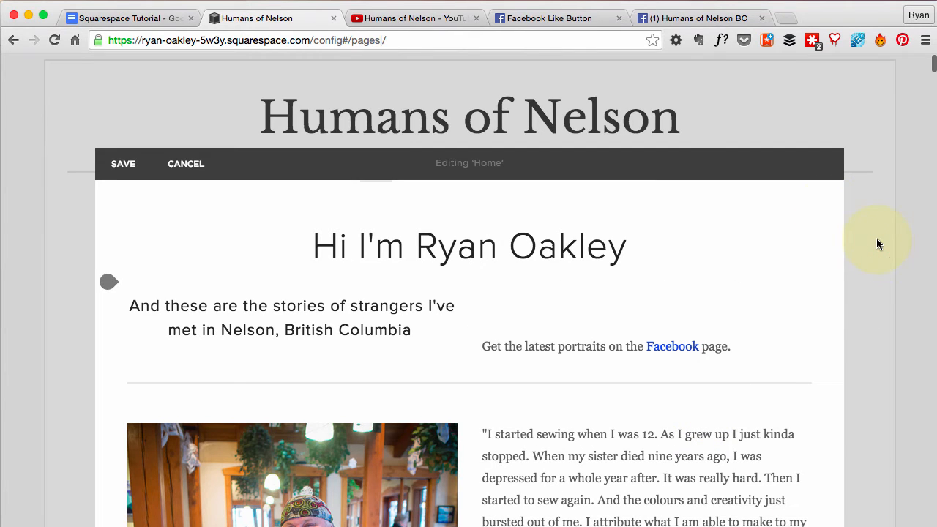
# Save the Home page edits and reload the site to check the embedded Like button
pyautogui.moveTo(471, 305)
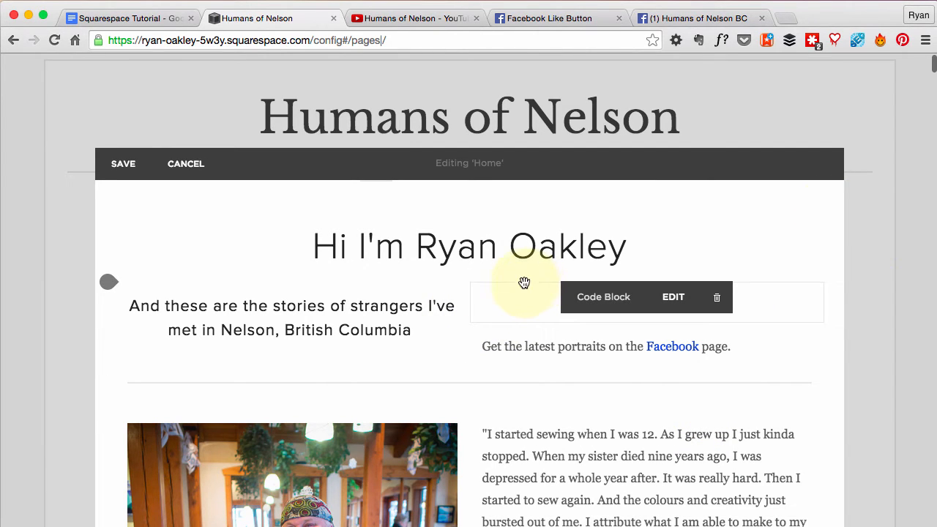
pyautogui.click(122, 170)
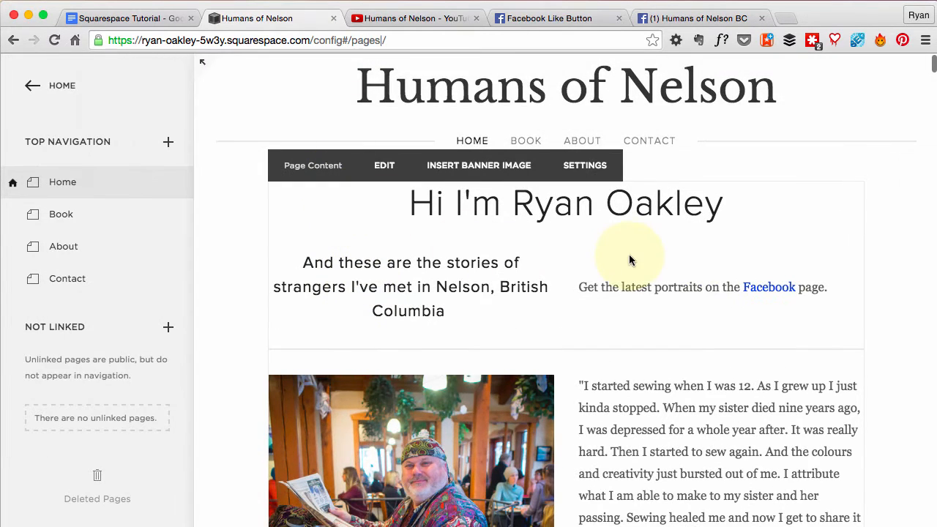
pyautogui.click(53, 40)
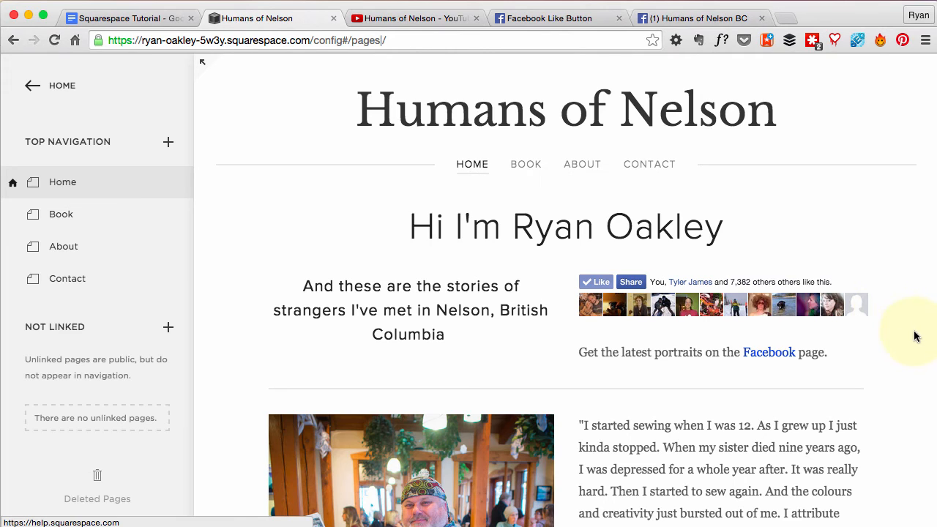
pyautogui.moveTo(743, 359)
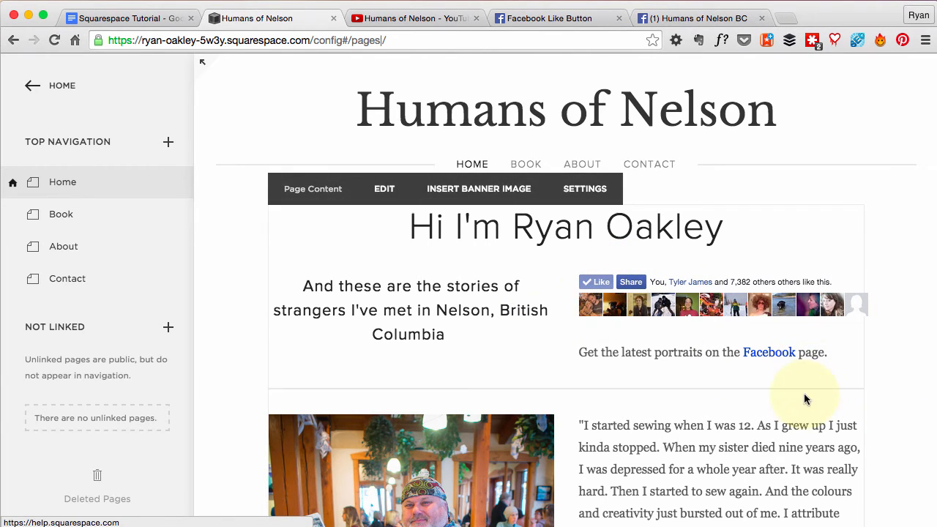
# Open the Footer Content area at the end of the Home page for editing
pyautogui.scroll(-6, 803, 397)
pyautogui.scroll(-15, 761, 350)
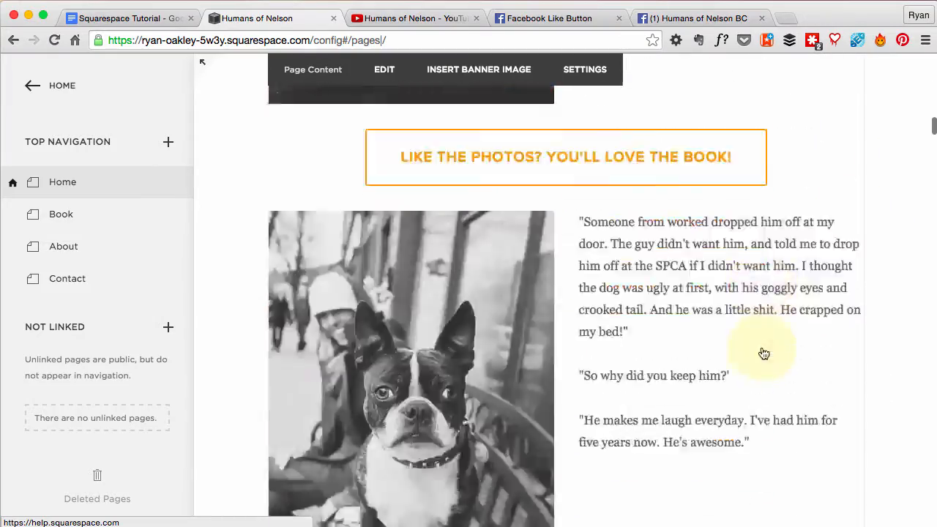
pyautogui.scroll(-20, 761, 353)
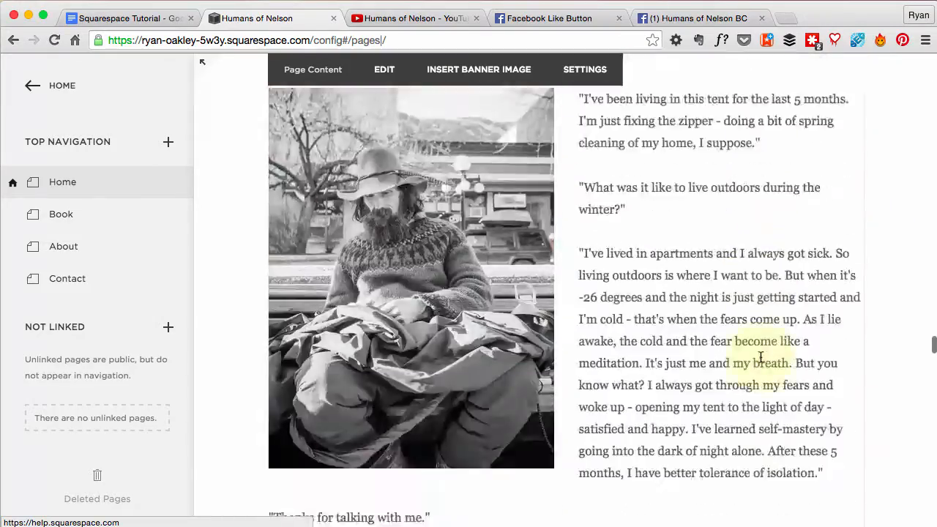
pyautogui.scroll(-15, 761, 364)
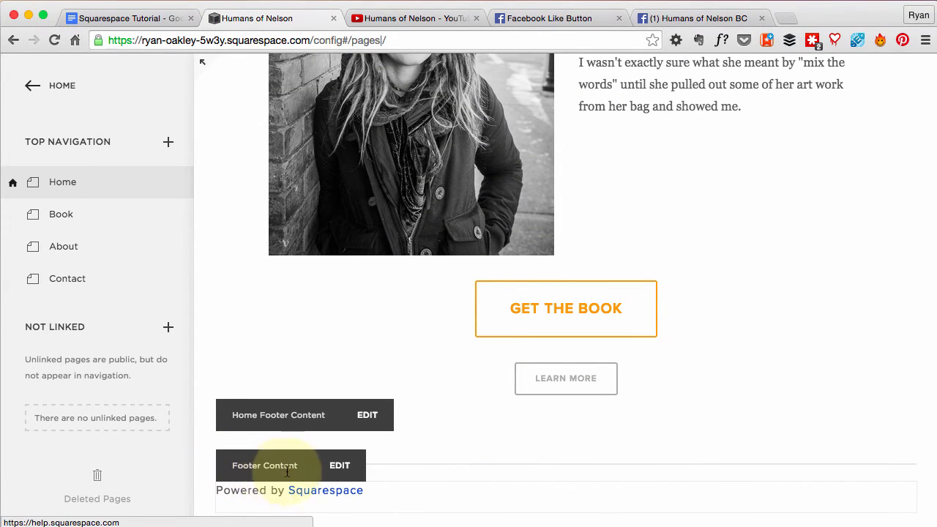
pyautogui.click(342, 472)
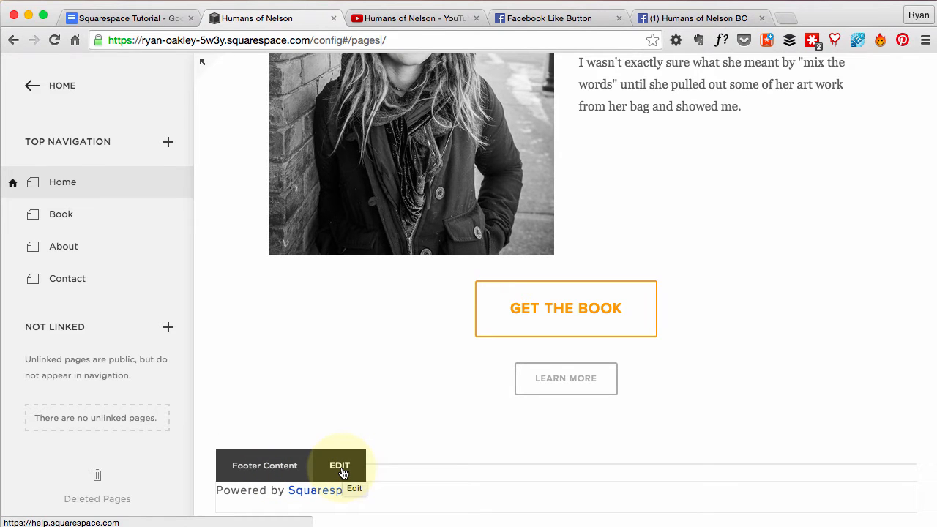
pyautogui.click(341, 472)
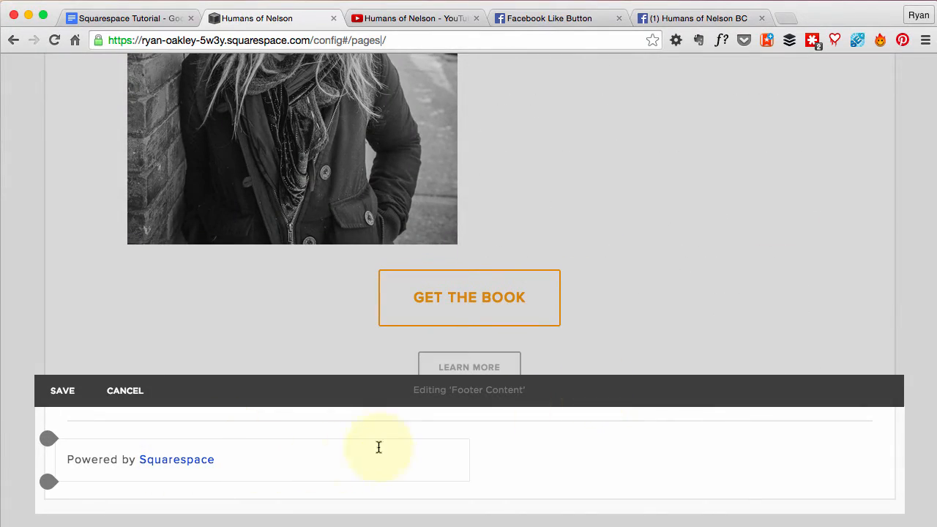
pyautogui.scroll(2, 241, 452)
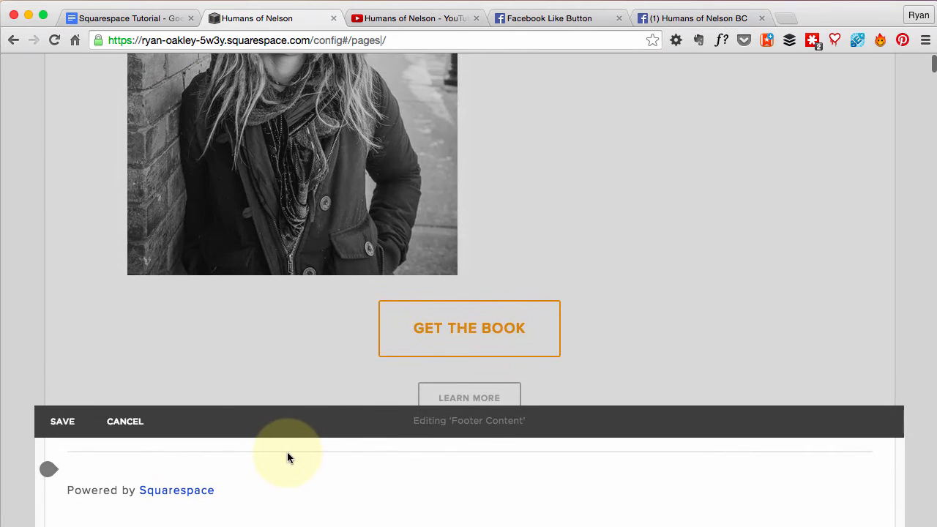
pyautogui.scroll(-2, 286, 458)
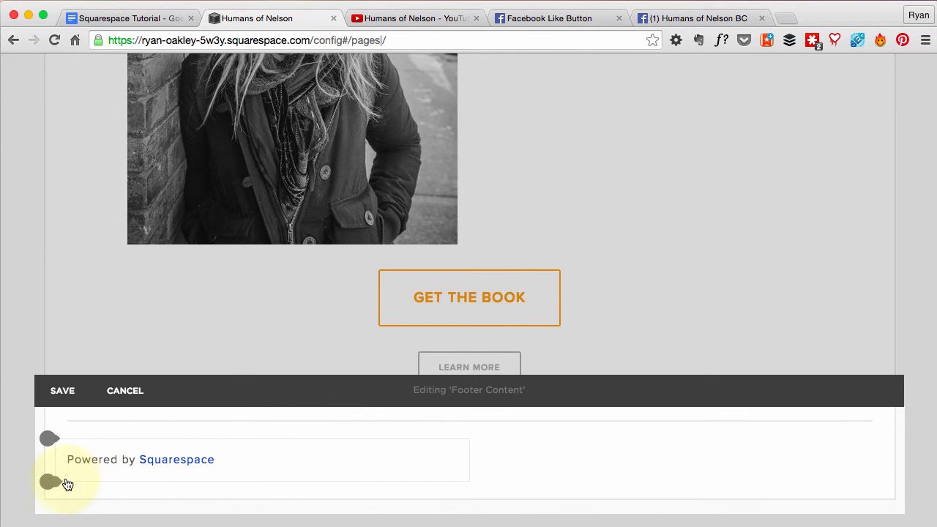
# Insert a code block below the "Powered by Squarespace" text in the footer
pyautogui.moveTo(68, 483); pyautogui.dragTo(60, 485)
pyautogui.click(51, 483)
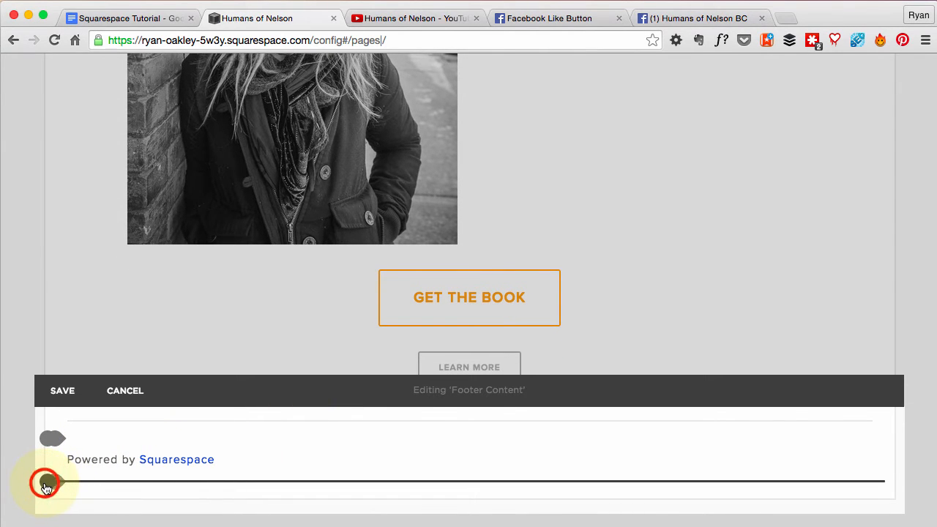
pyautogui.scroll(-8, 176, 436)
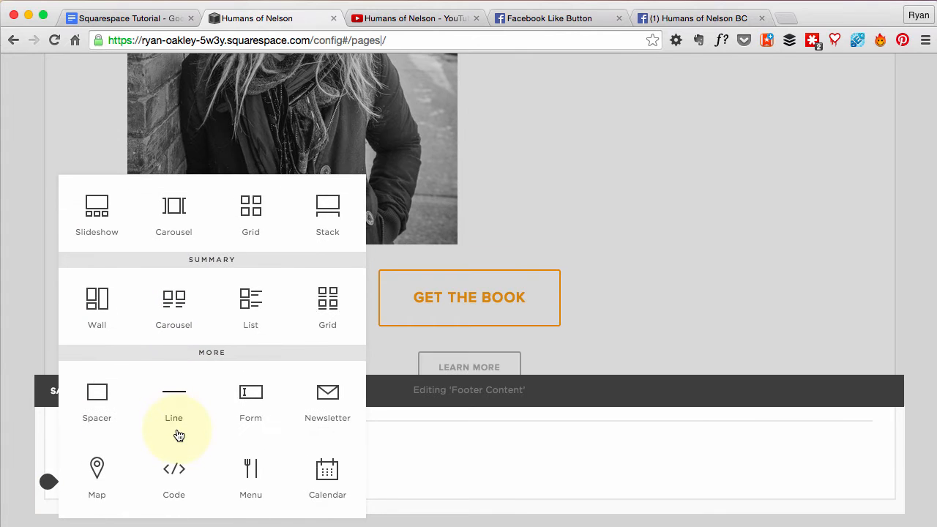
pyautogui.click(167, 390)
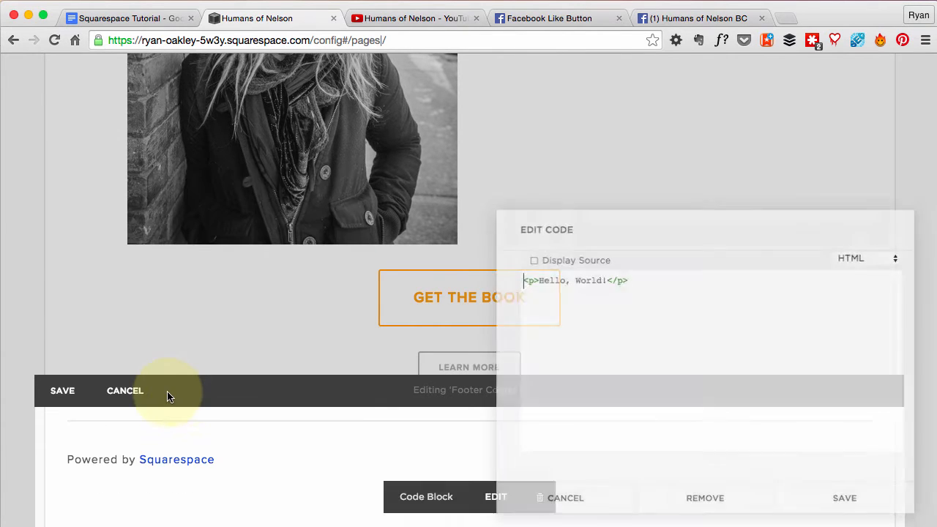
# Replace the footer code block's placeholder with the copied fb-like div for humansofnelsonbc and save the block
pyautogui.moveTo(665, 288); pyautogui.dragTo(502, 287)
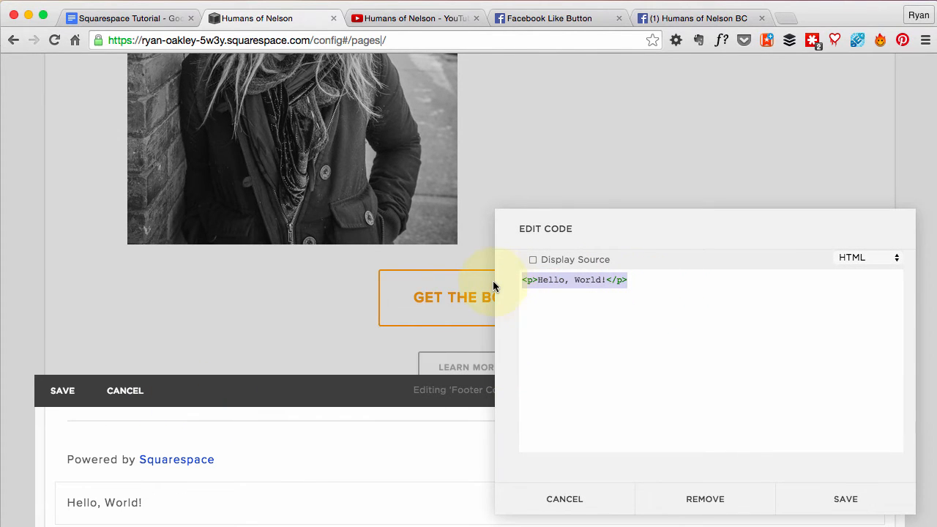
pyautogui.press('BackSpace')
pyautogui.write('<div class="fb-like" data-href="http://www.facebook.com/humansofnelsonbc" data-width="400" data-layout="standard" data-action="like" data-show-faces="true" data-share="true"></div>')
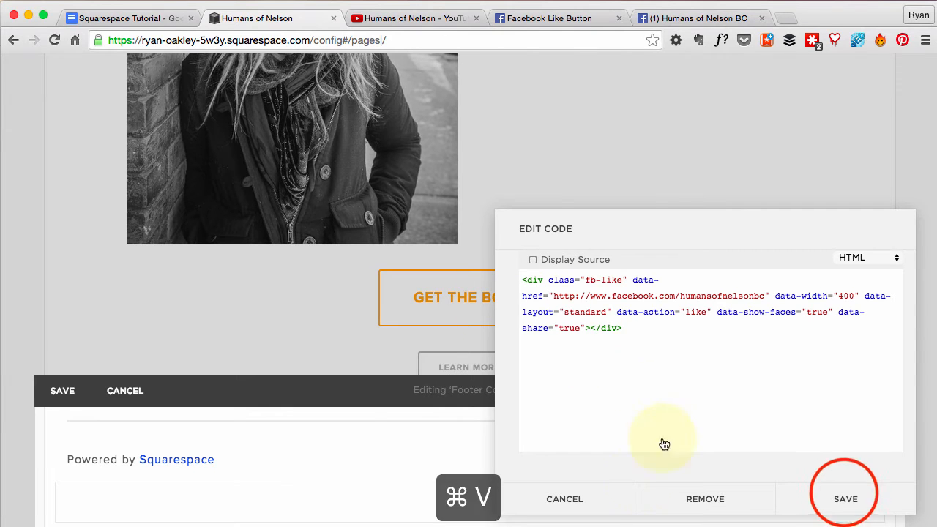
pyautogui.click(843, 497)
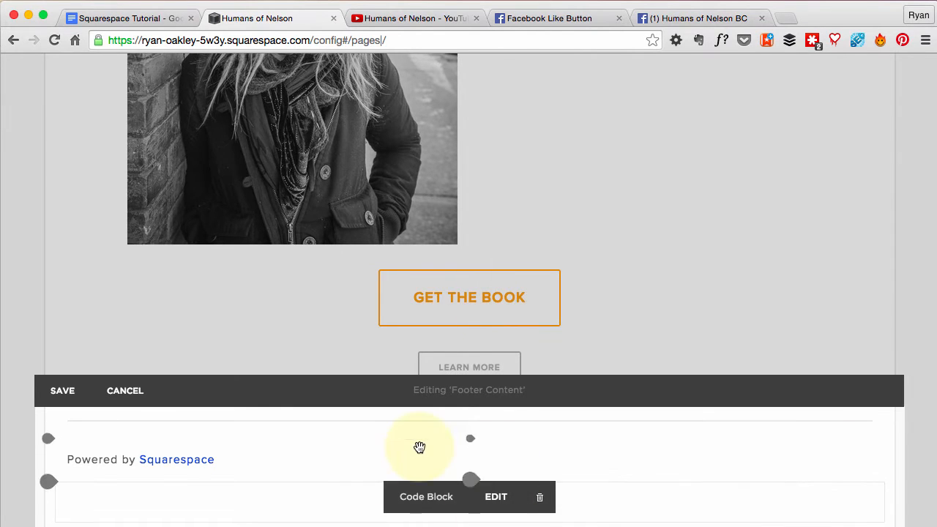
pyautogui.scroll(-1, 419, 448)
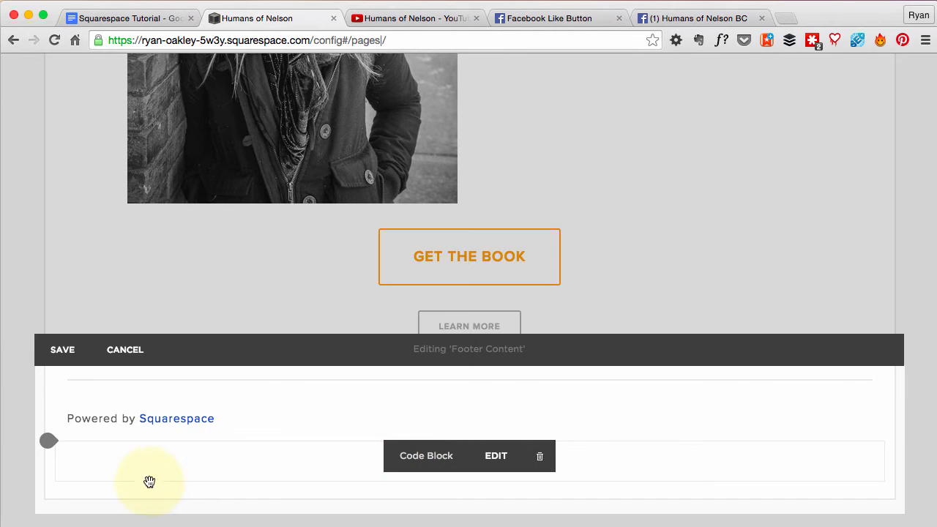
# Move the footer's code block beside the "Powered by Squarespace" text and save the footer content
pyautogui.moveTo(79, 460); pyautogui.dragTo(477, 425)
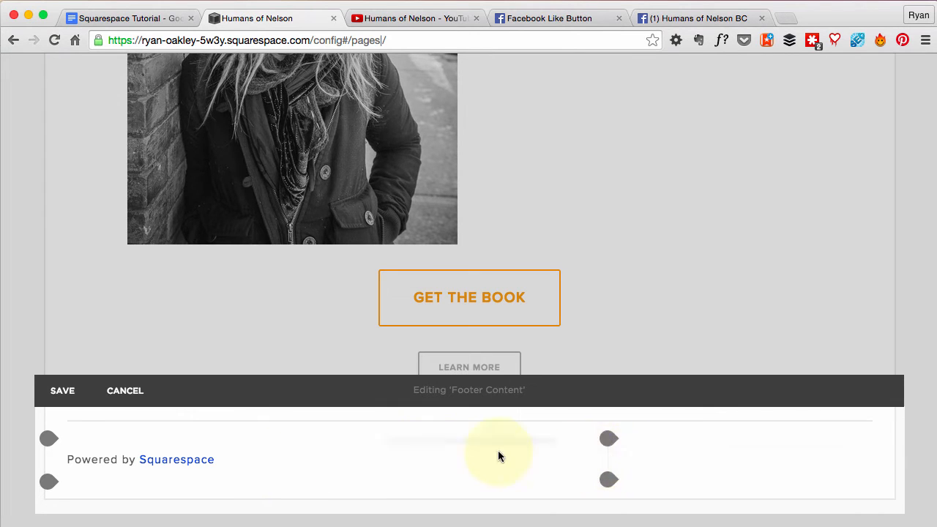
pyautogui.click(52, 394)
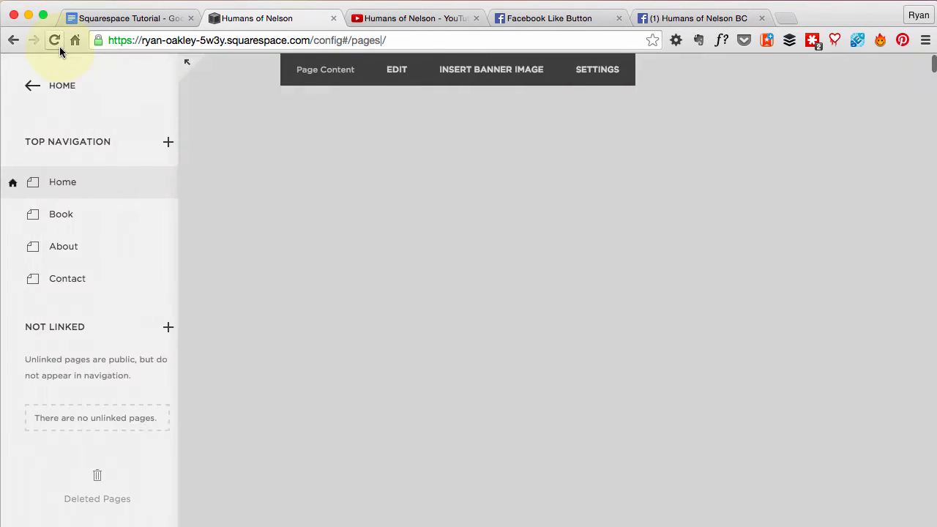
# Reload the site and check the Facebook Like button in the footer at the end of the Home page
pyautogui.click(54, 42)
pyautogui.click(53, 41)
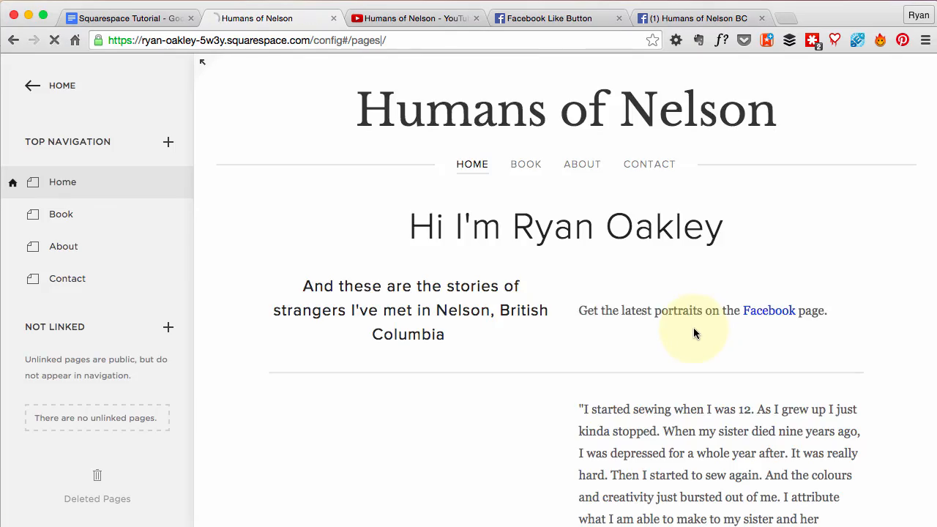
pyautogui.scroll(-20, 693, 327)
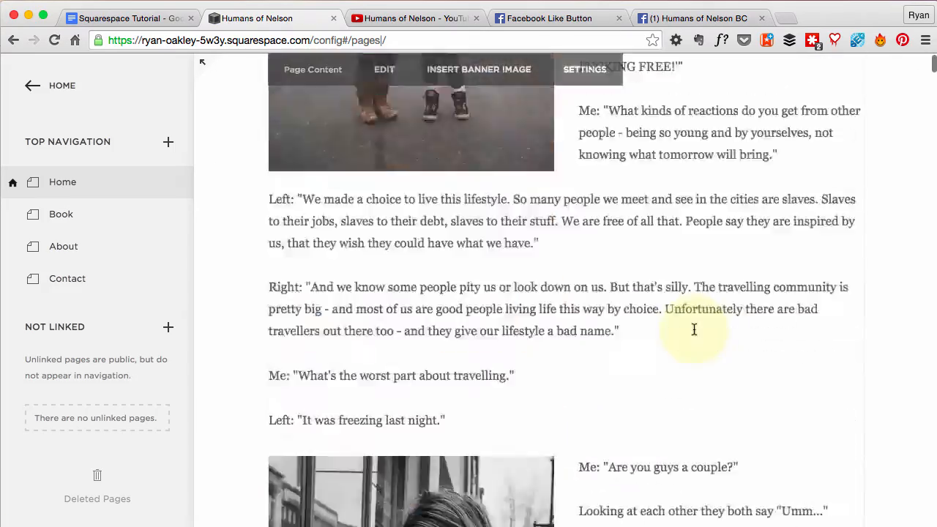
pyautogui.scroll(-20, 693, 330)
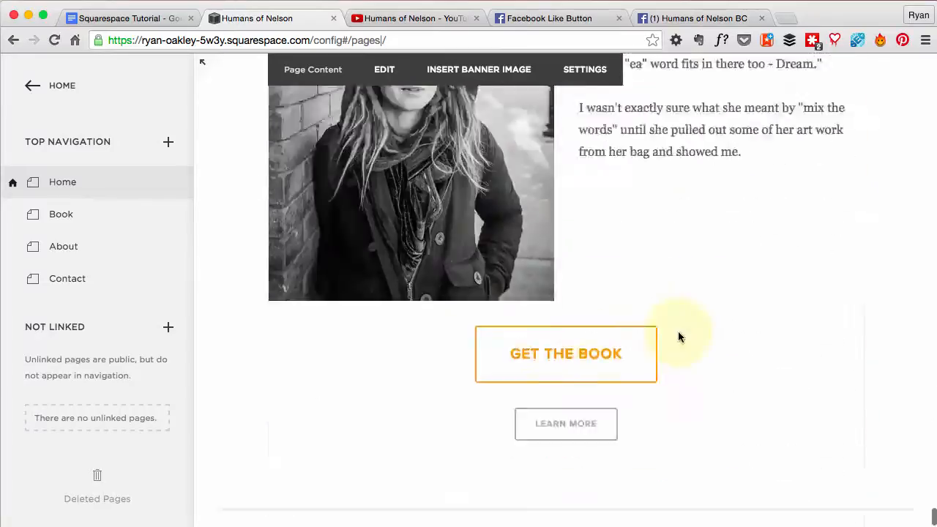
pyautogui.scroll(-2, 678, 337)
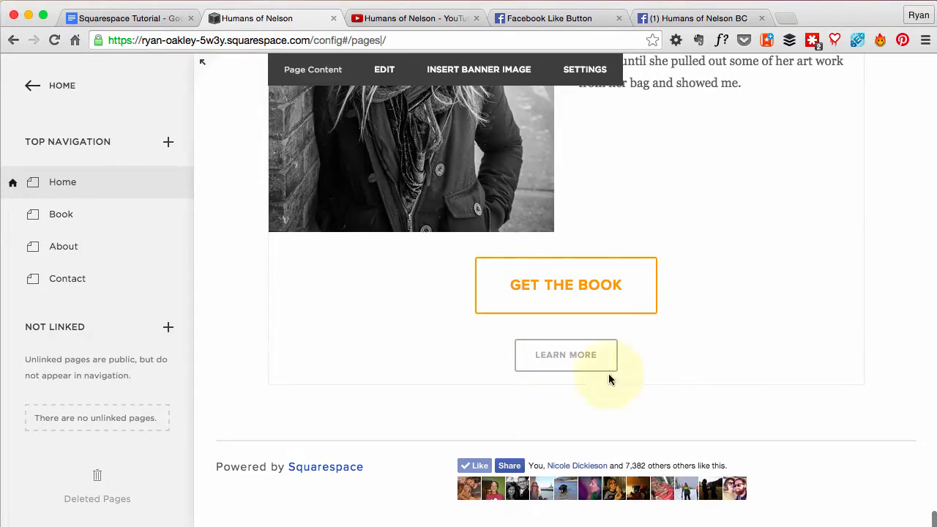
# Reopen the Footer Content area for editing and remove its Social Links block
pyautogui.click(414, 501)
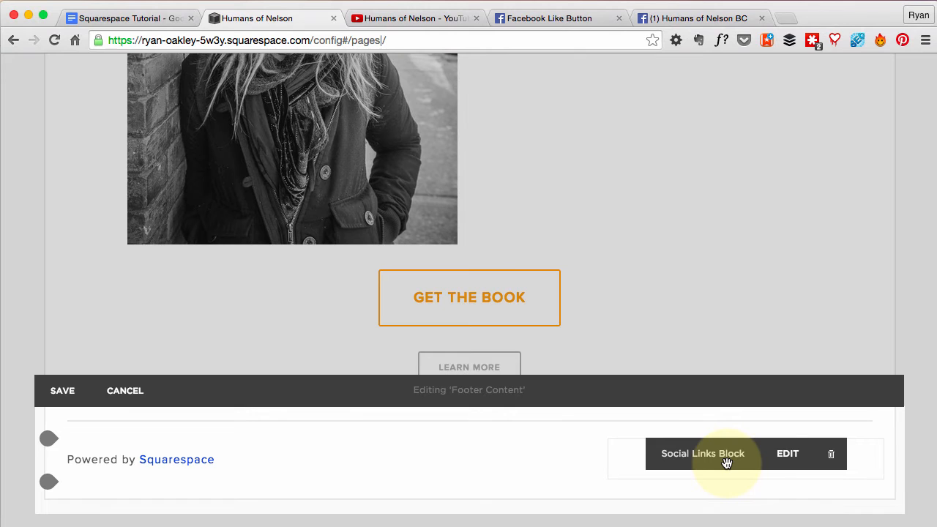
pyautogui.click(830, 453)
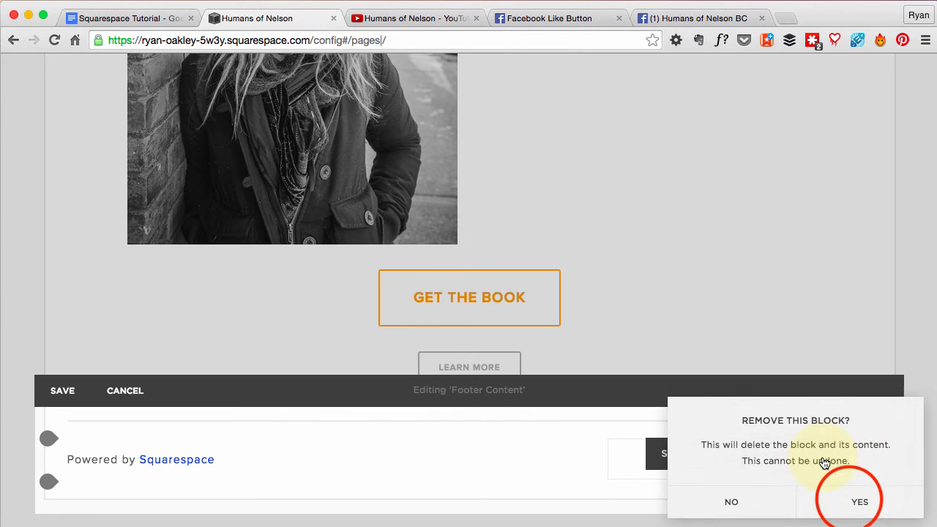
pyautogui.click(842, 502)
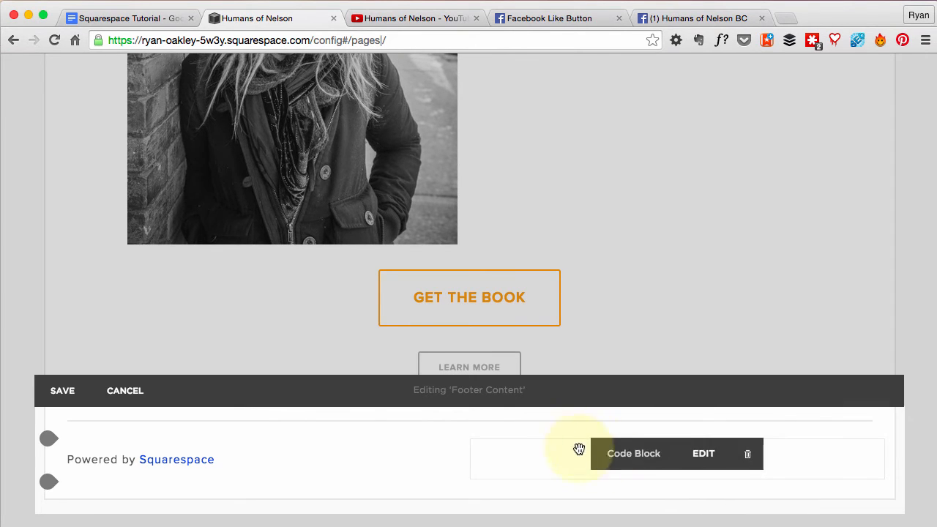
# Reword the footer text as "Powered by love, cookies and Squarespace", following the live site's footer in Safari
pyautogui.doubleClick(244, 458)
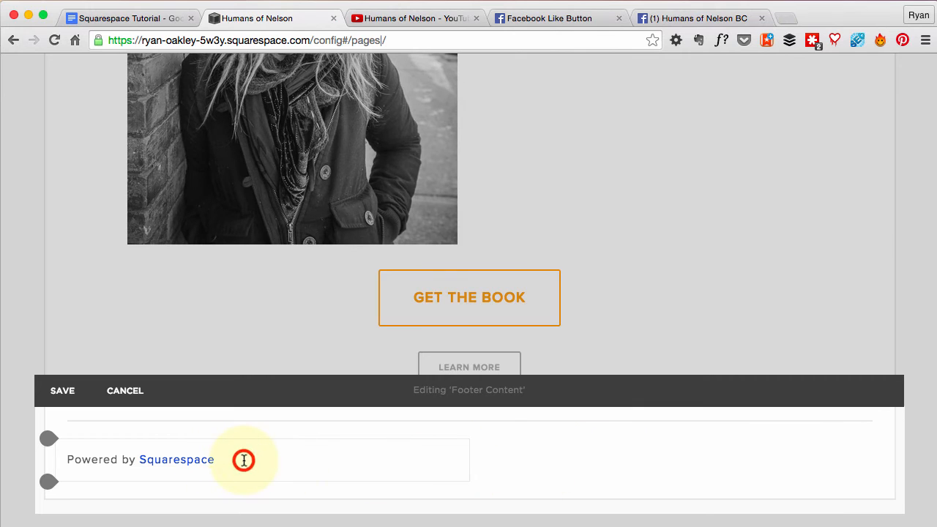
pyautogui.click(133, 460)
pyautogui.press('super+Tab')
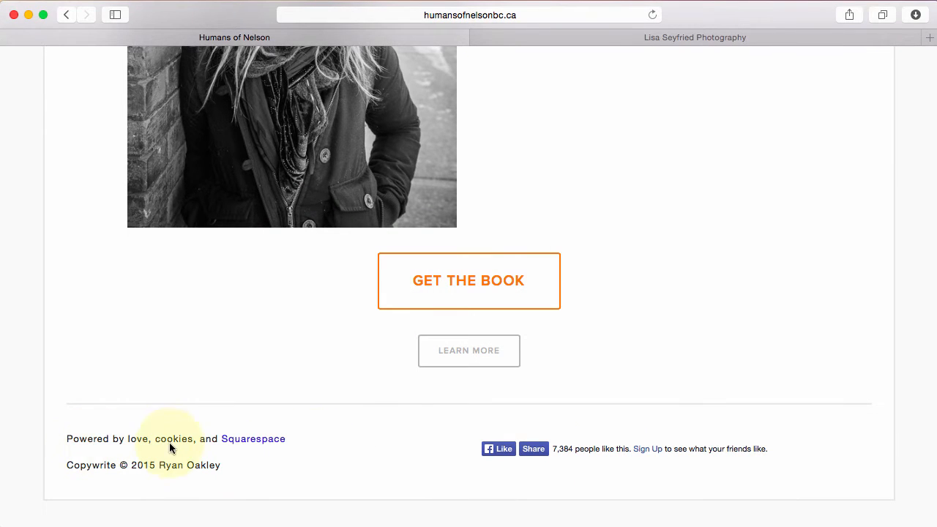
pyautogui.press('super+Tab')
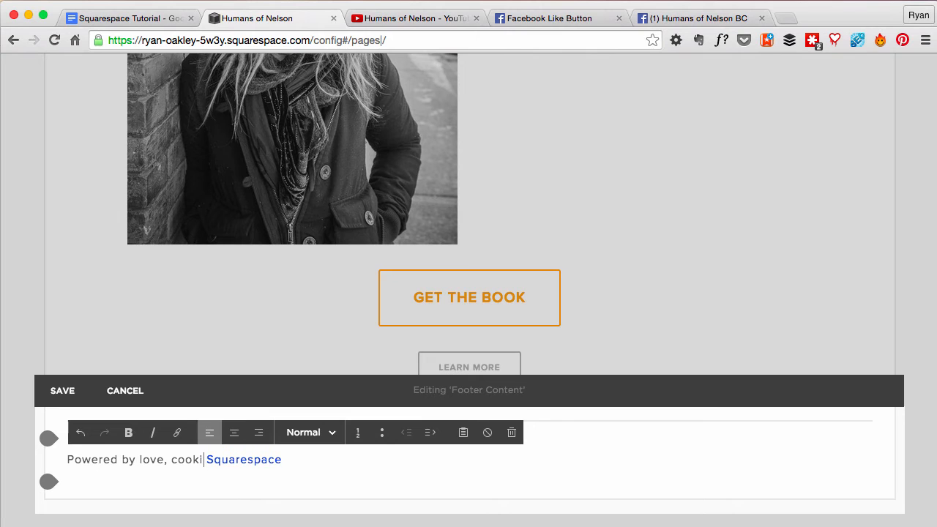
# Copy the 2015 copyright line from the live humansofnelsonbc.ca footer in Safari and paste it below the "Powered by" line in Squarespace
pyautogui.press('super+Tab')
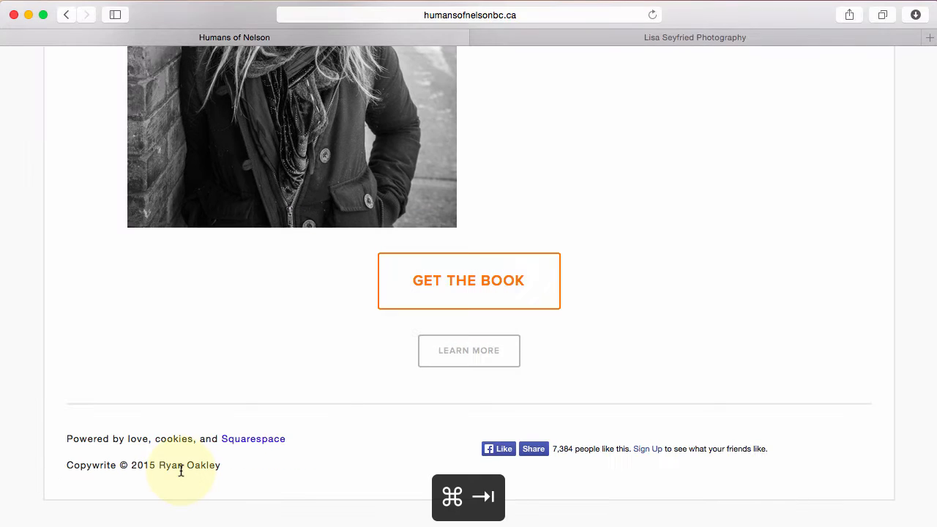
pyautogui.click(241, 467)
pyautogui.moveTo(242, 467); pyautogui.dragTo(91, 465)
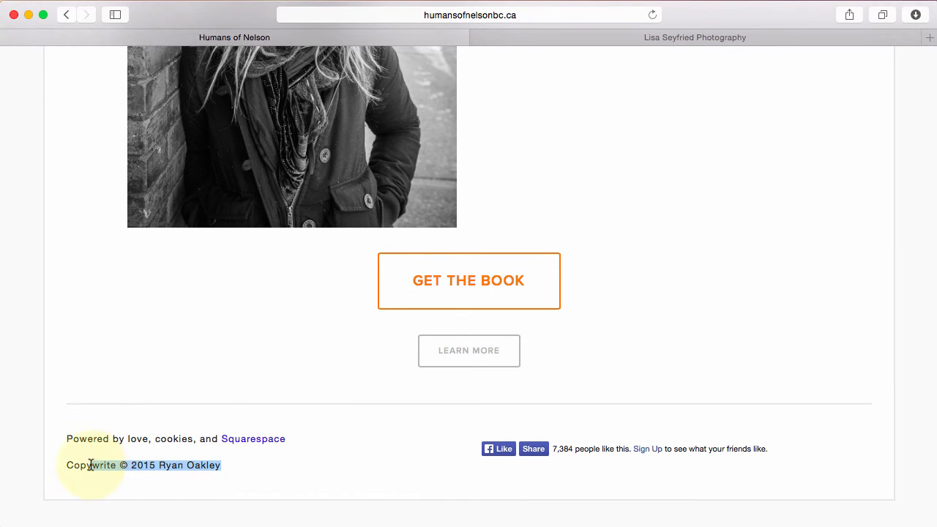
pyautogui.press('super+c')
pyautogui.press('super+Tab')
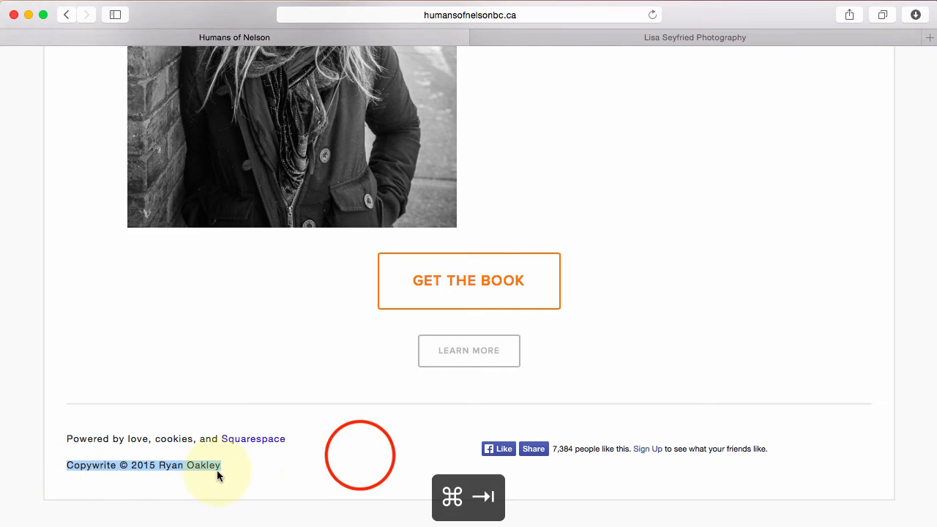
pyautogui.click(351, 458)
pyautogui.press('Return')
pyautogui.press('super+v')
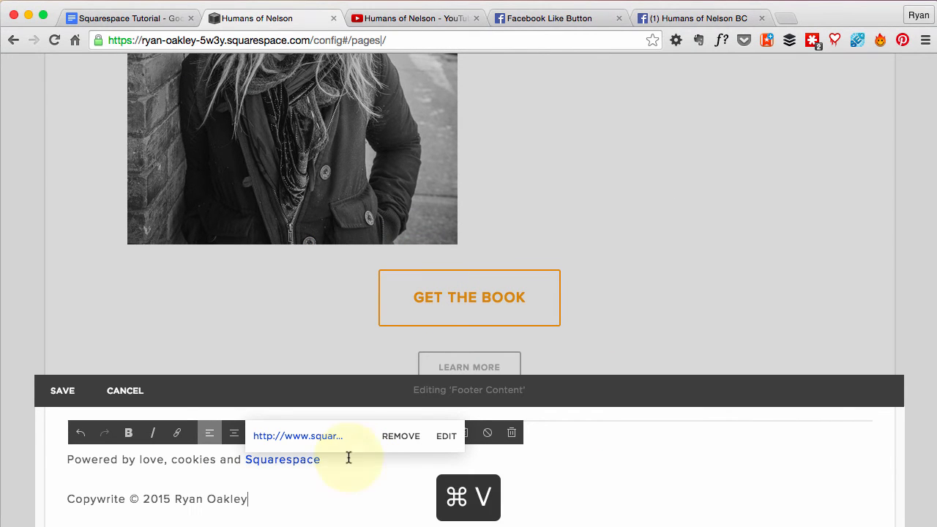
# Save the footer content and compare it with the live site's footer in Safari
pyautogui.scroll(-1, 289, 469)
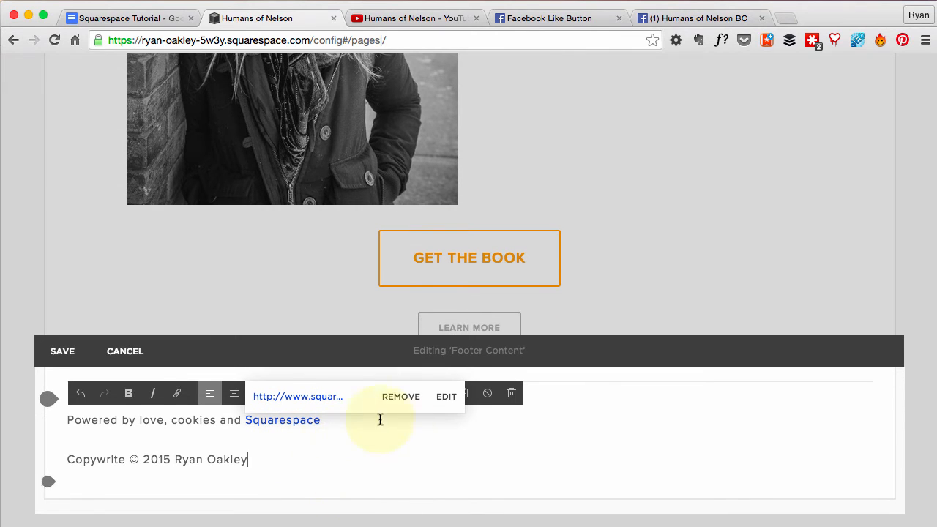
pyautogui.click(362, 466)
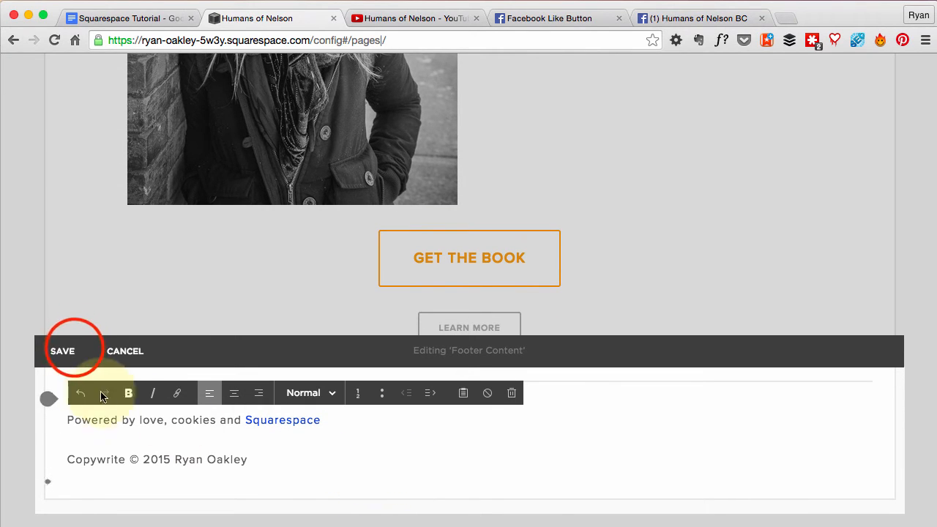
pyautogui.click(65, 351)
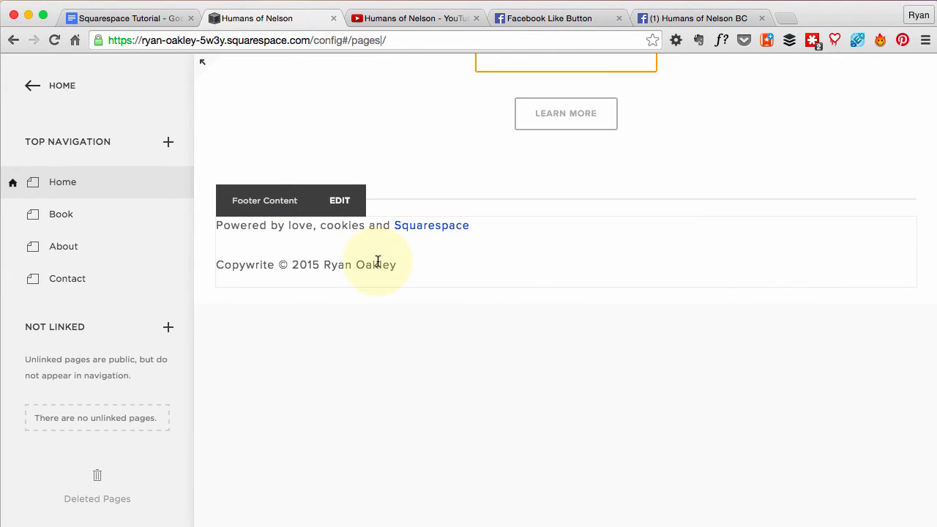
pyautogui.press('super+Tab')
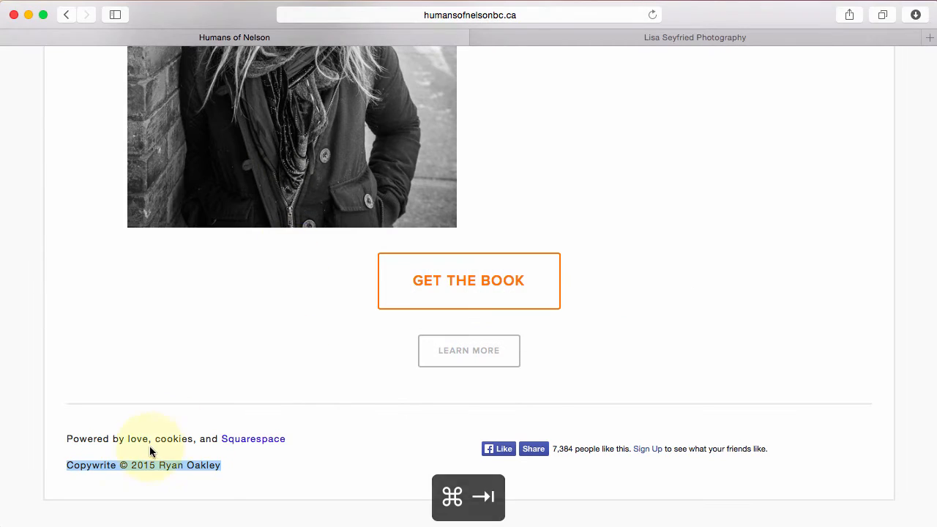
pyautogui.press('super+Tab')
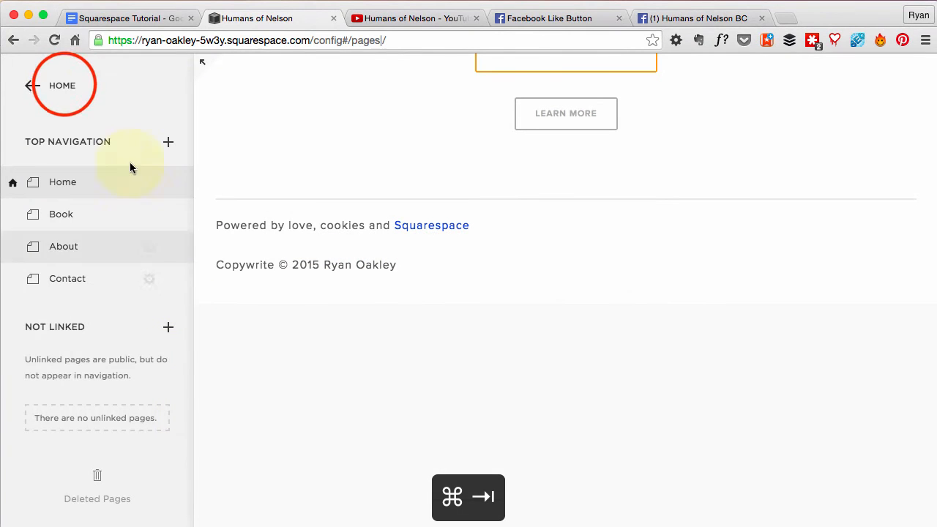
# Open the footer's typography in the Style Editor and set the Footer Text size to 13px
pyautogui.click(63, 86)
pyautogui.click(93, 262)
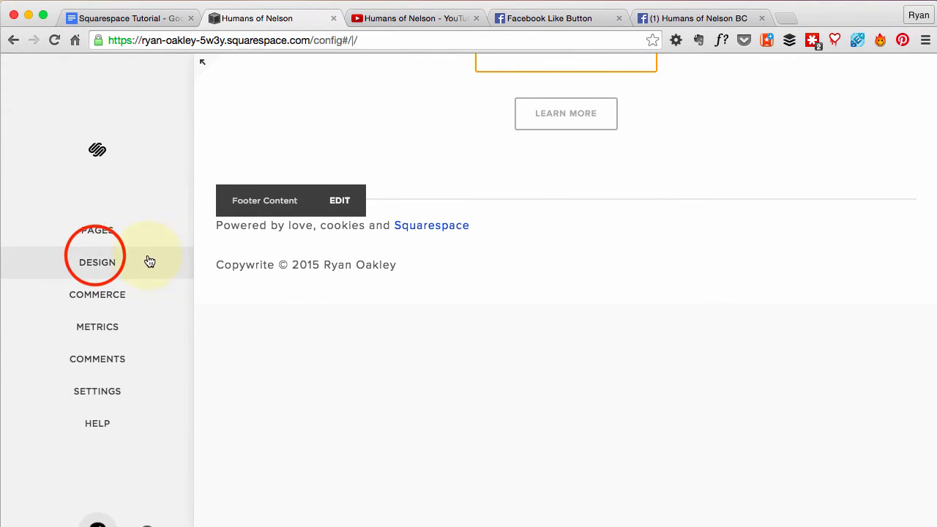
pyautogui.click(62, 253)
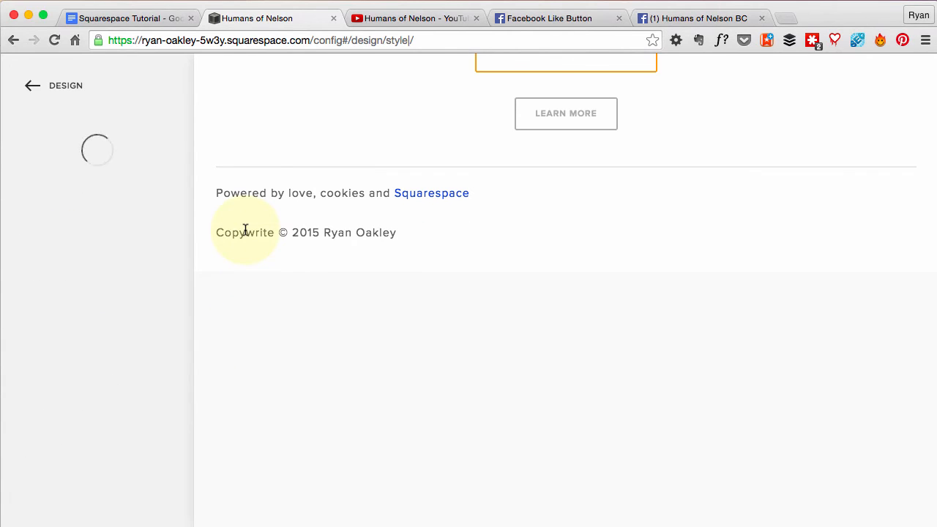
pyautogui.click(246, 237)
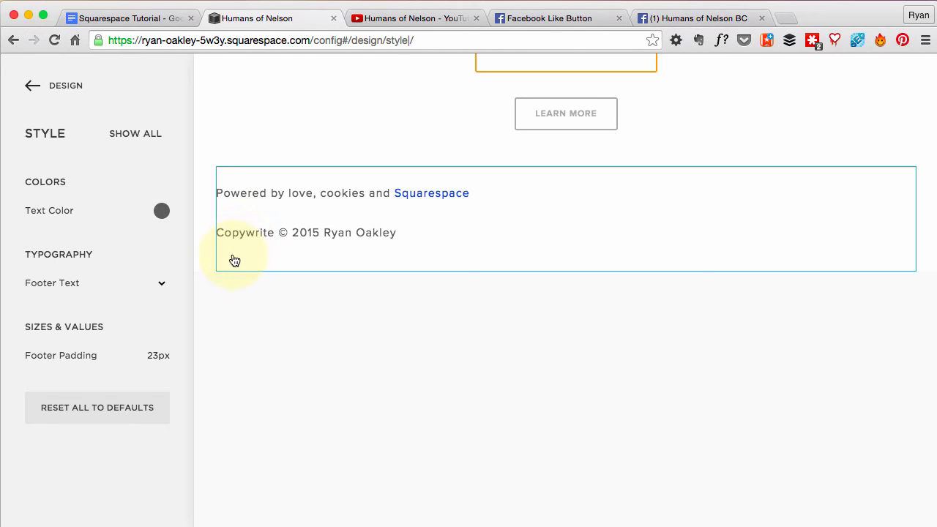
pyautogui.click(52, 288)
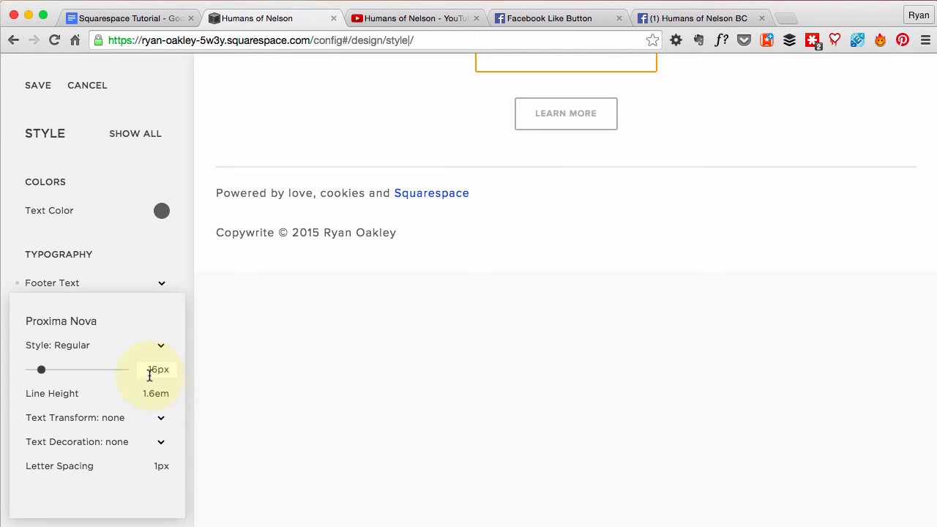
pyautogui.moveTo(41, 369); pyautogui.dragTo(38, 369)
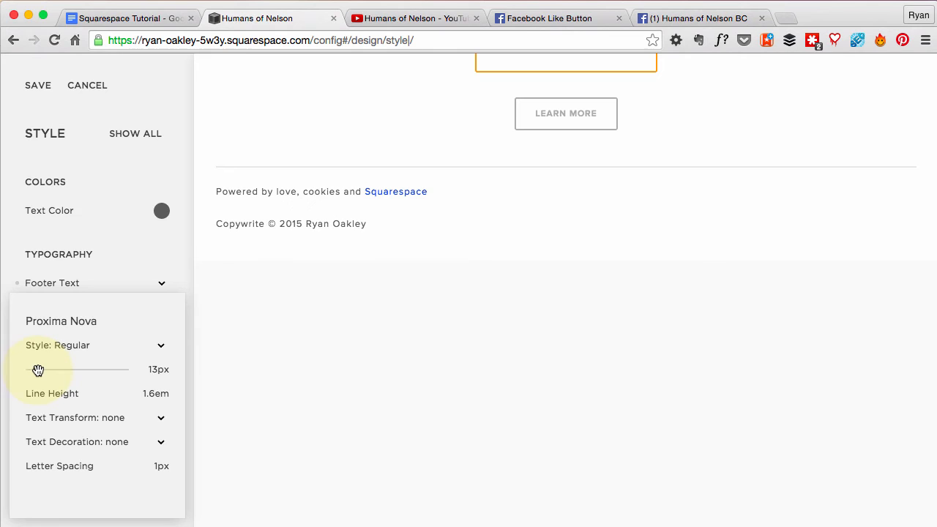
# Change the Footer Text font to Georgia, save the style changes and return to the Design options
pyautogui.click(73, 320)
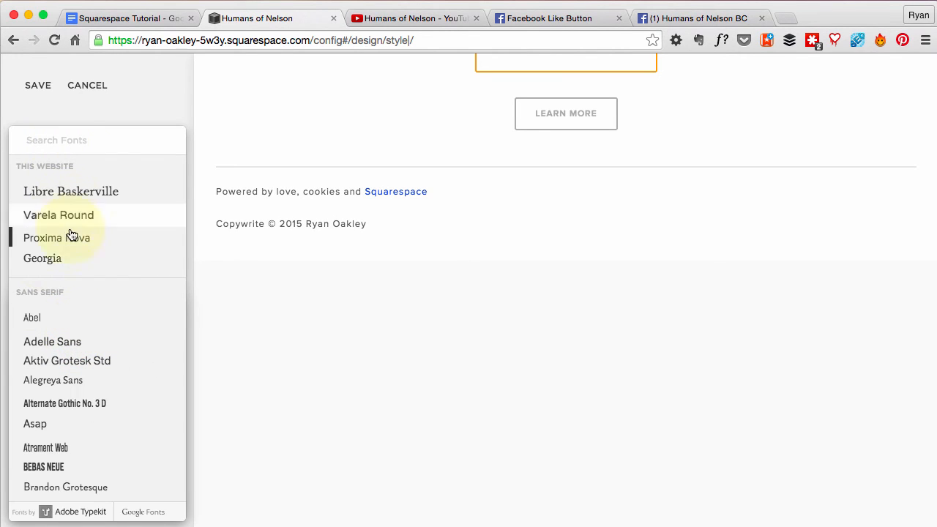
pyautogui.click(54, 261)
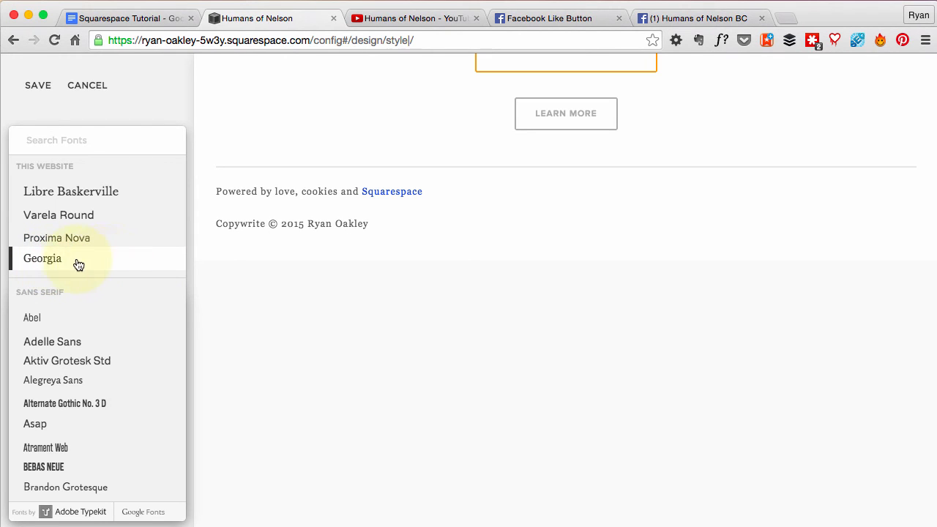
pyautogui.click(314, 302)
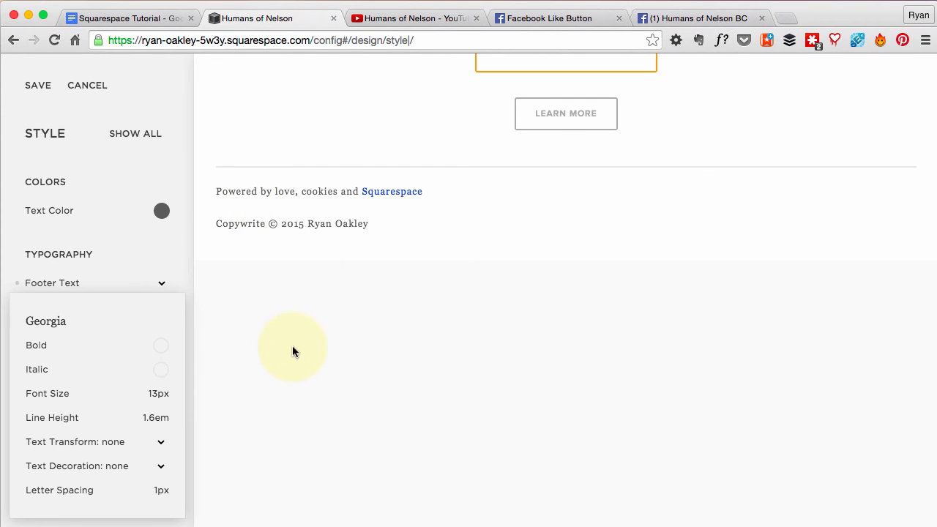
pyautogui.click(37, 85)
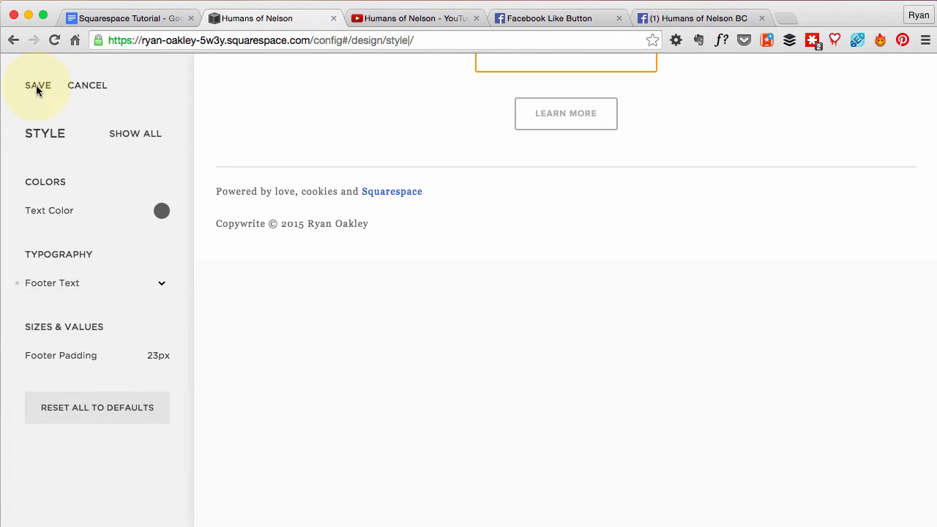
pyautogui.click(66, 86)
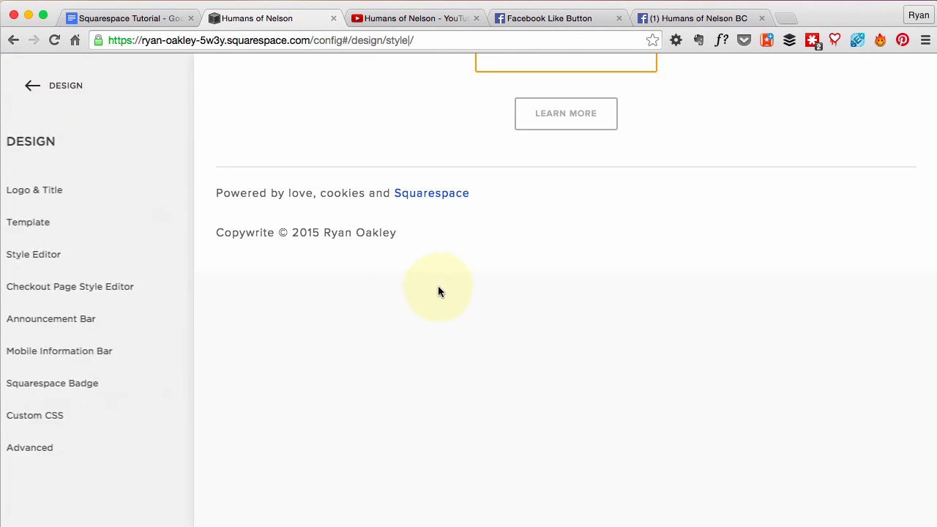
# Look back up through the Home page and expand the site preview to full view
pyautogui.scroll(5, 547, 297)
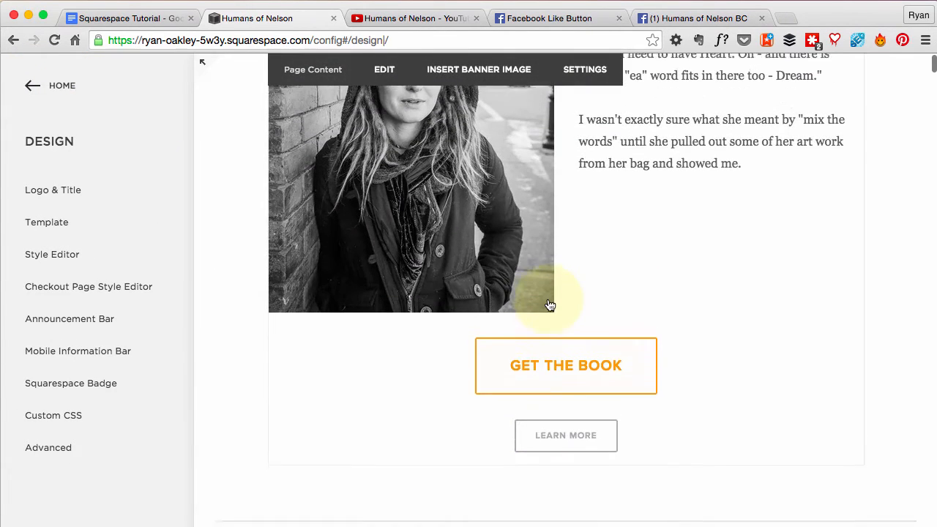
pyautogui.scroll(15, 549, 305)
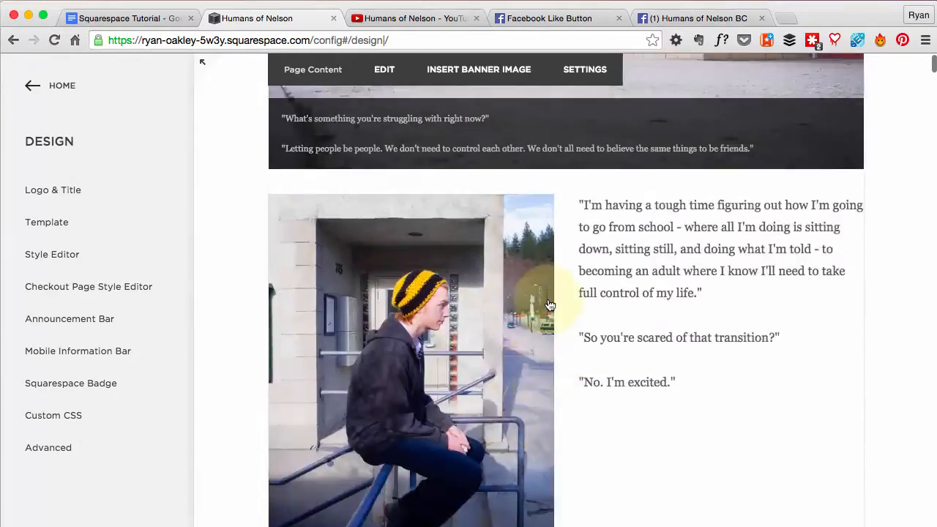
pyautogui.scroll(20, 549, 306)
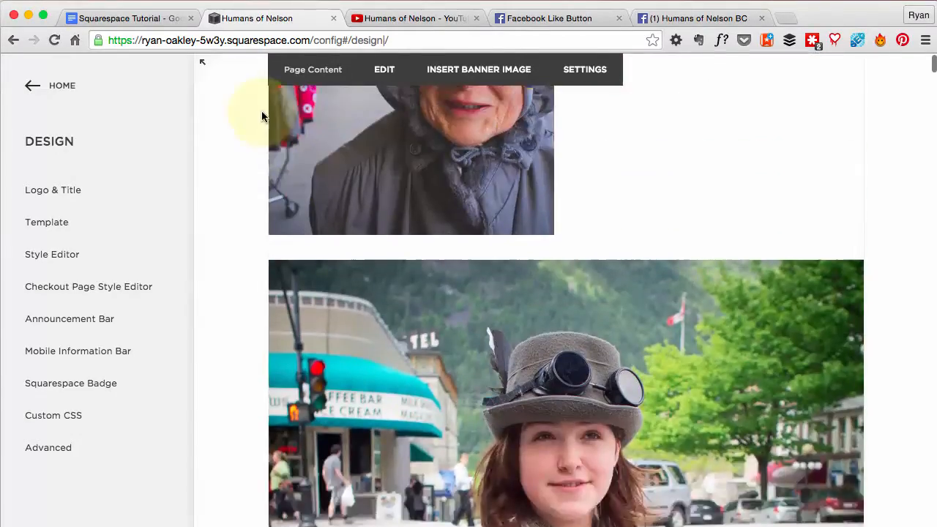
pyautogui.scroll(2, 262, 116)
pyautogui.click(202, 63)
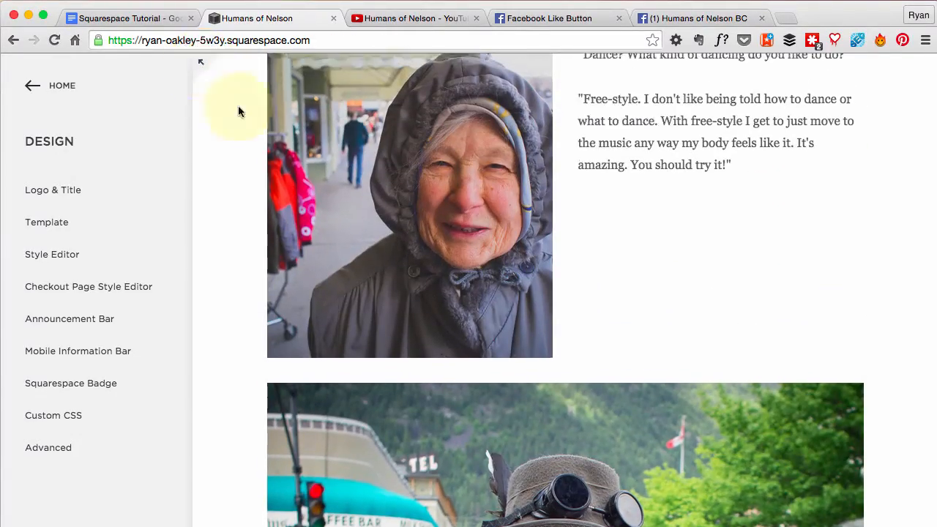
# Review the full-view Home page from the header and Facebook Like button through the portraits to the Get the Book button and footer
pyautogui.scroll(-10, 652, 245)
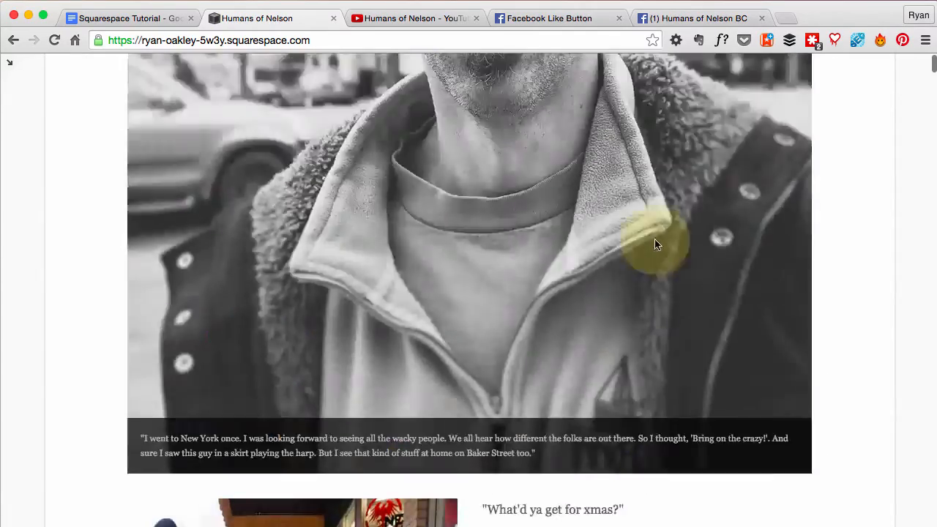
pyautogui.scroll(15, 655, 242)
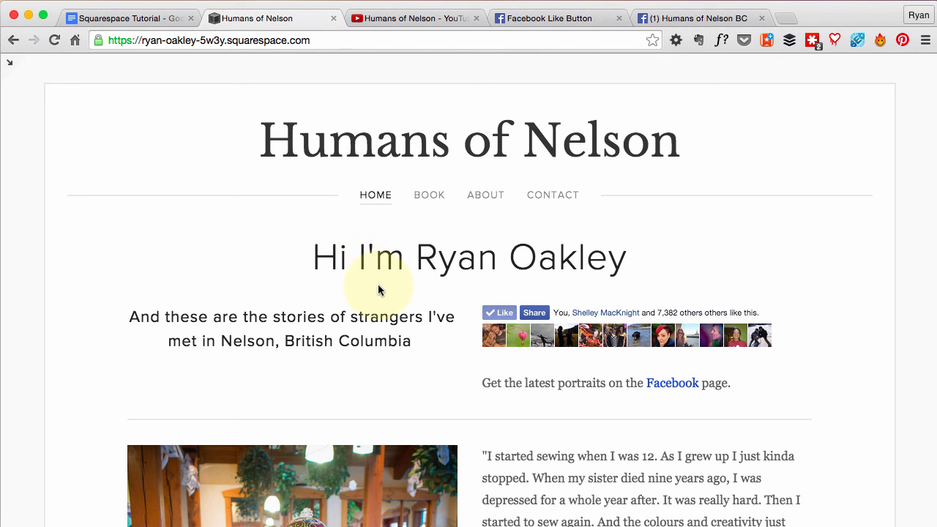
pyautogui.scroll(-2, 378, 290)
pyautogui.scroll(-20, 320, 289)
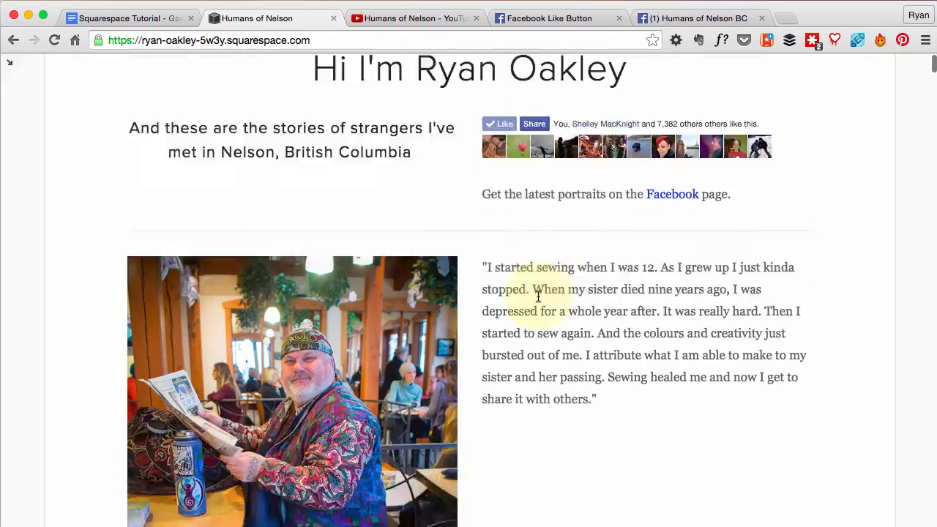
pyautogui.scroll(-3, 539, 295)
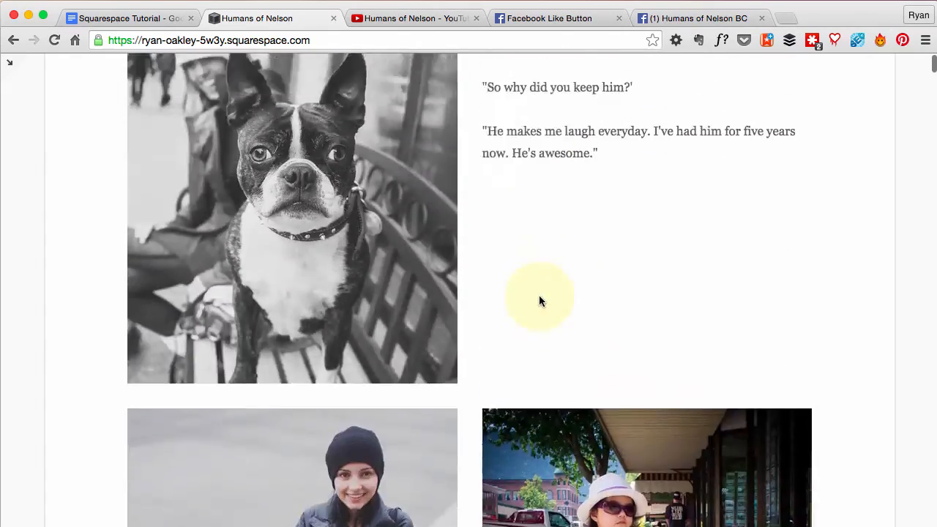
pyautogui.scroll(8, 539, 295)
pyautogui.scroll(20, 613, 288)
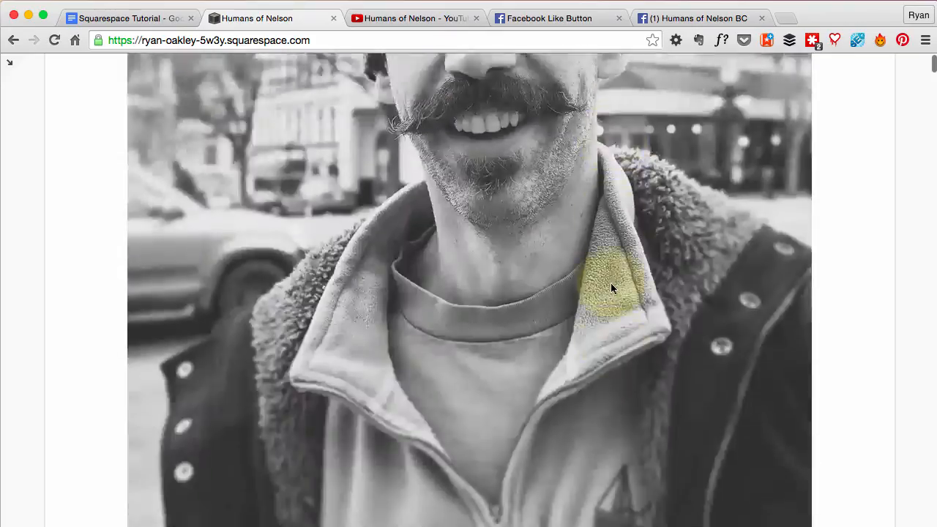
pyautogui.scroll(-20, 611, 283)
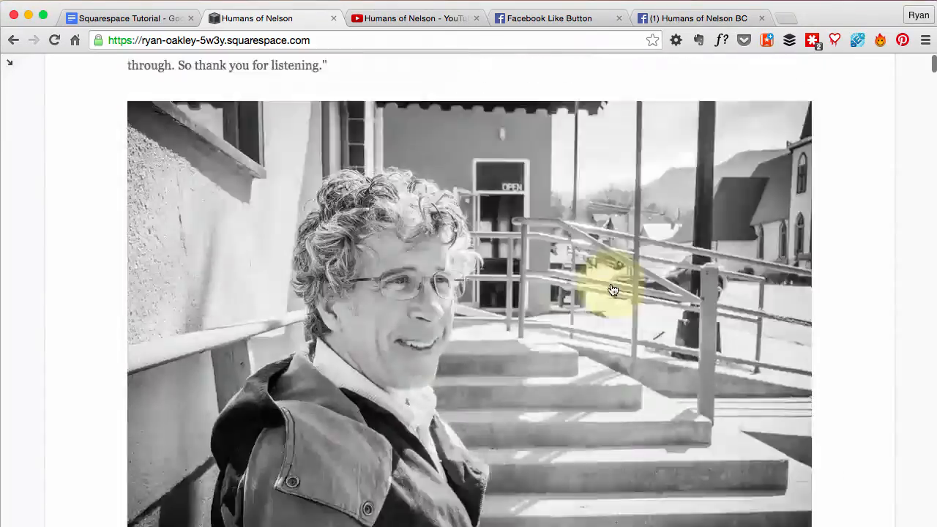
pyautogui.scroll(-20, 610, 282)
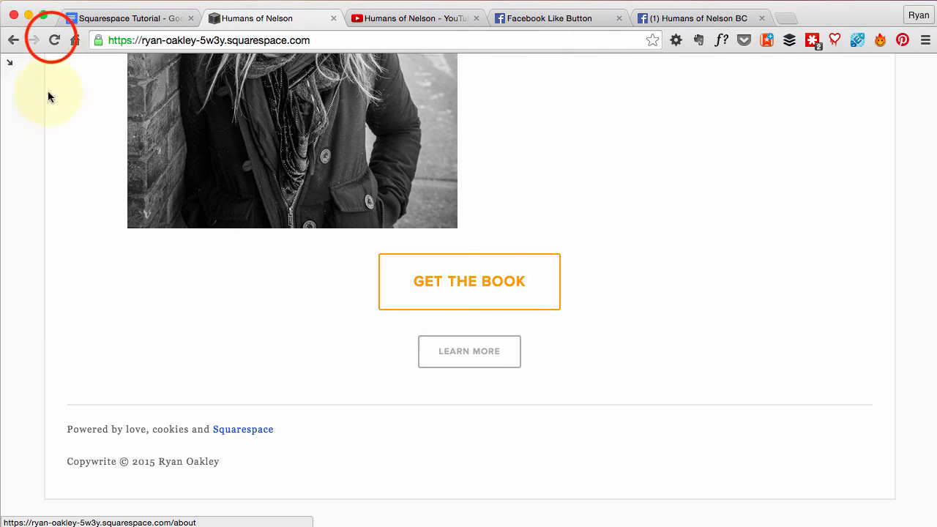
# Reload the site and look through the refreshed Home page from the header down past the portraits and stories
pyautogui.click(53, 39)
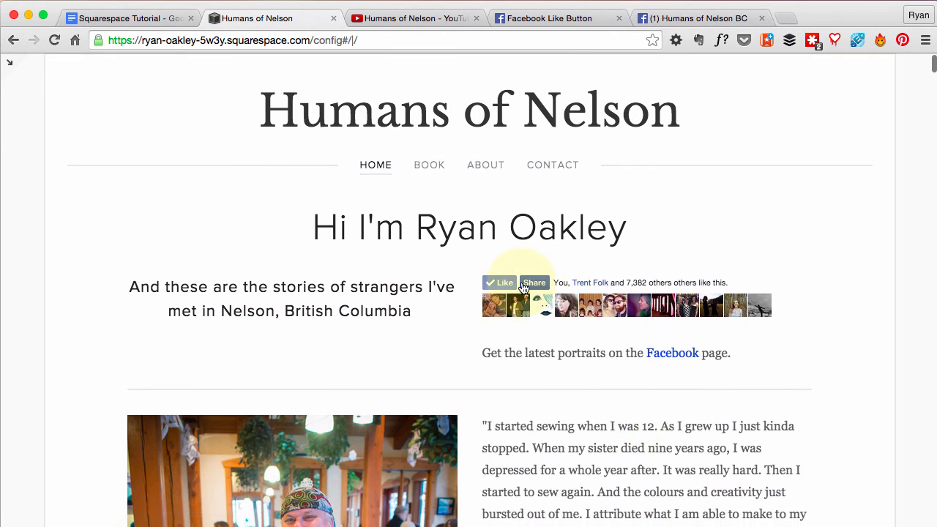
pyautogui.scroll(-15, 669, 412)
pyautogui.scroll(-20, 671, 415)
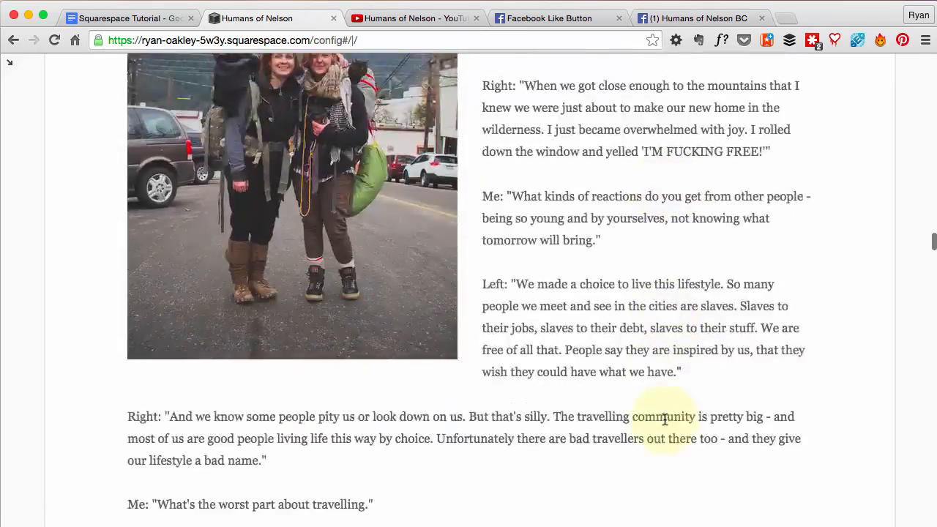
pyautogui.scroll(-15, 654, 422)
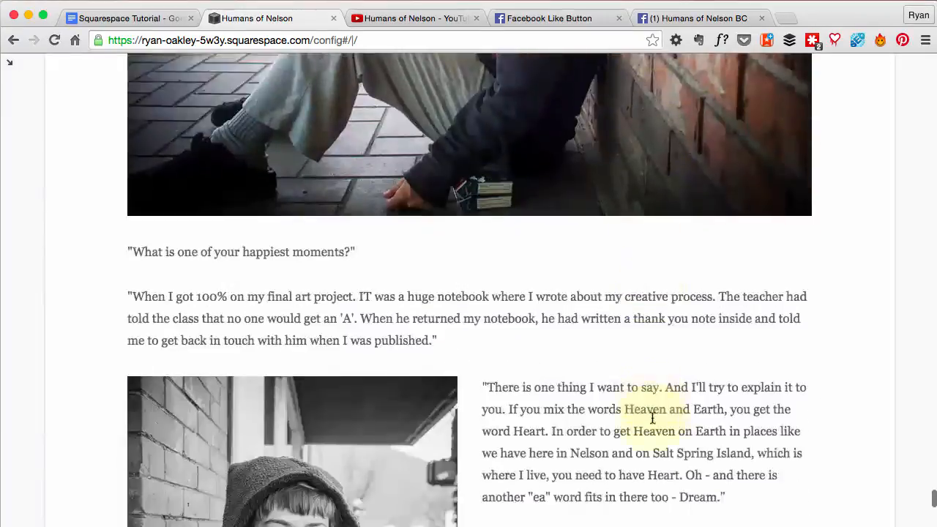